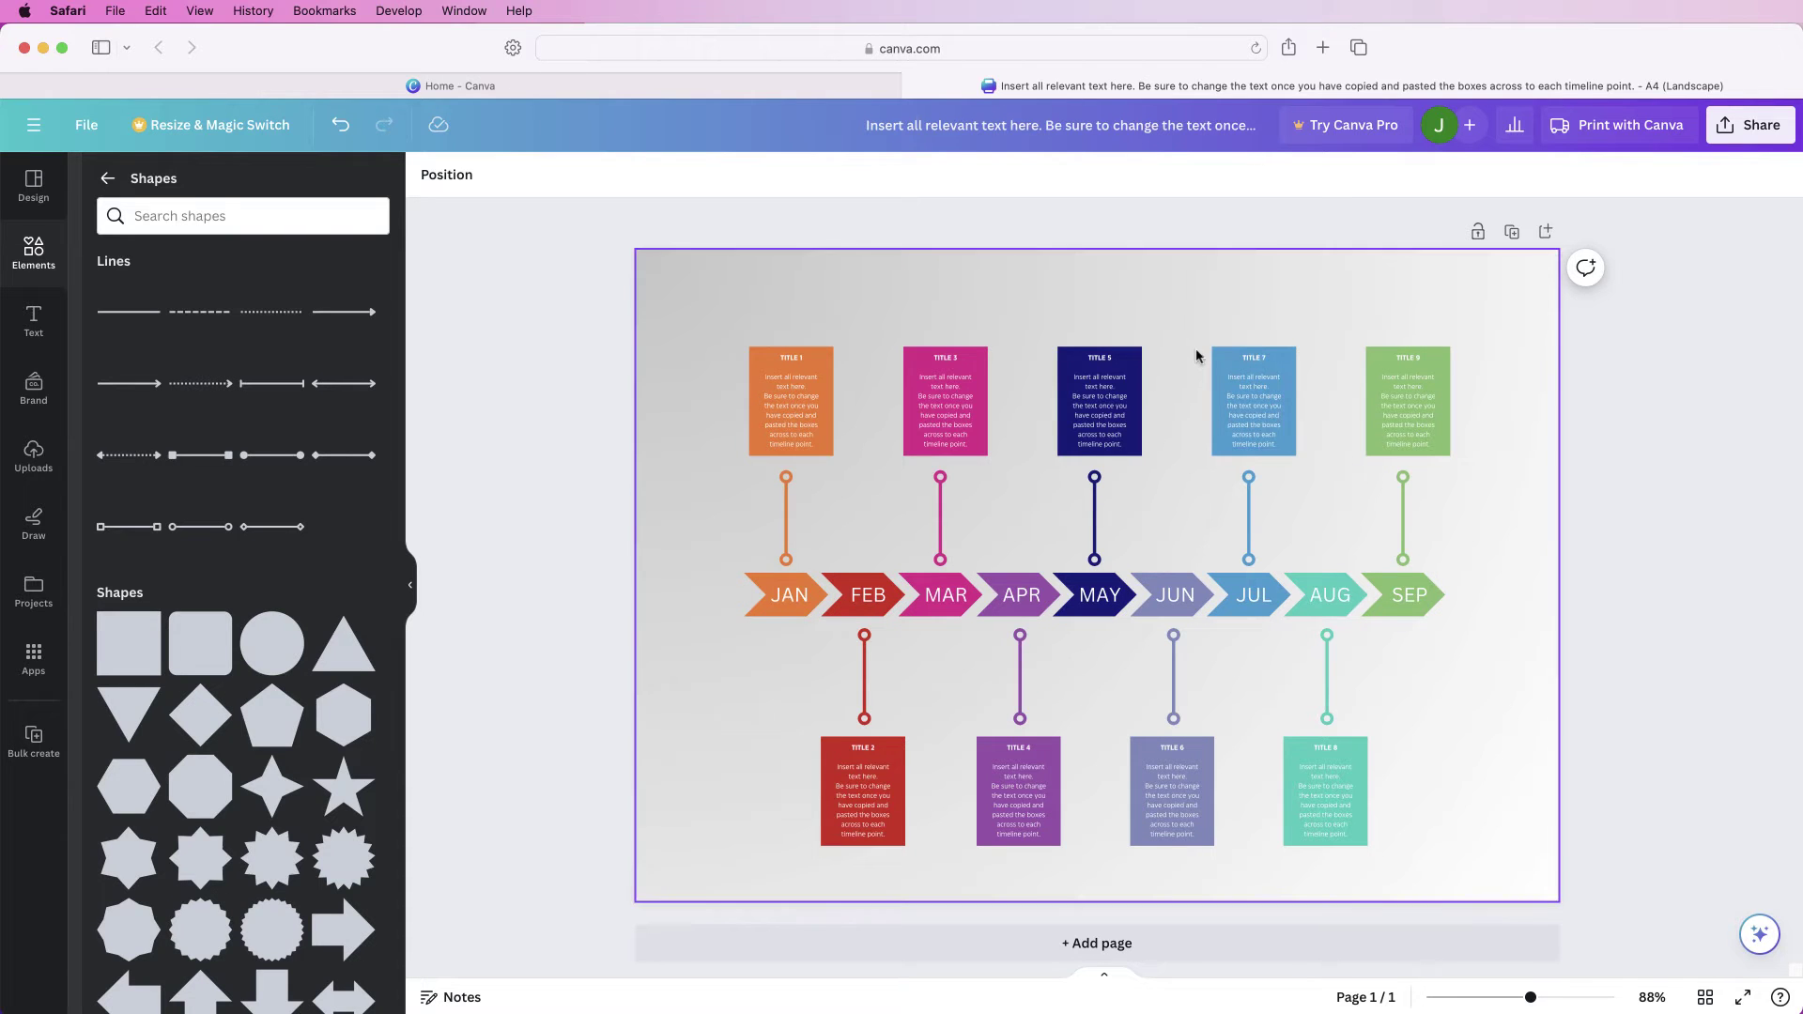
# - Return to the Canva home page from the example timeline design
pyautogui.click(713, 91)
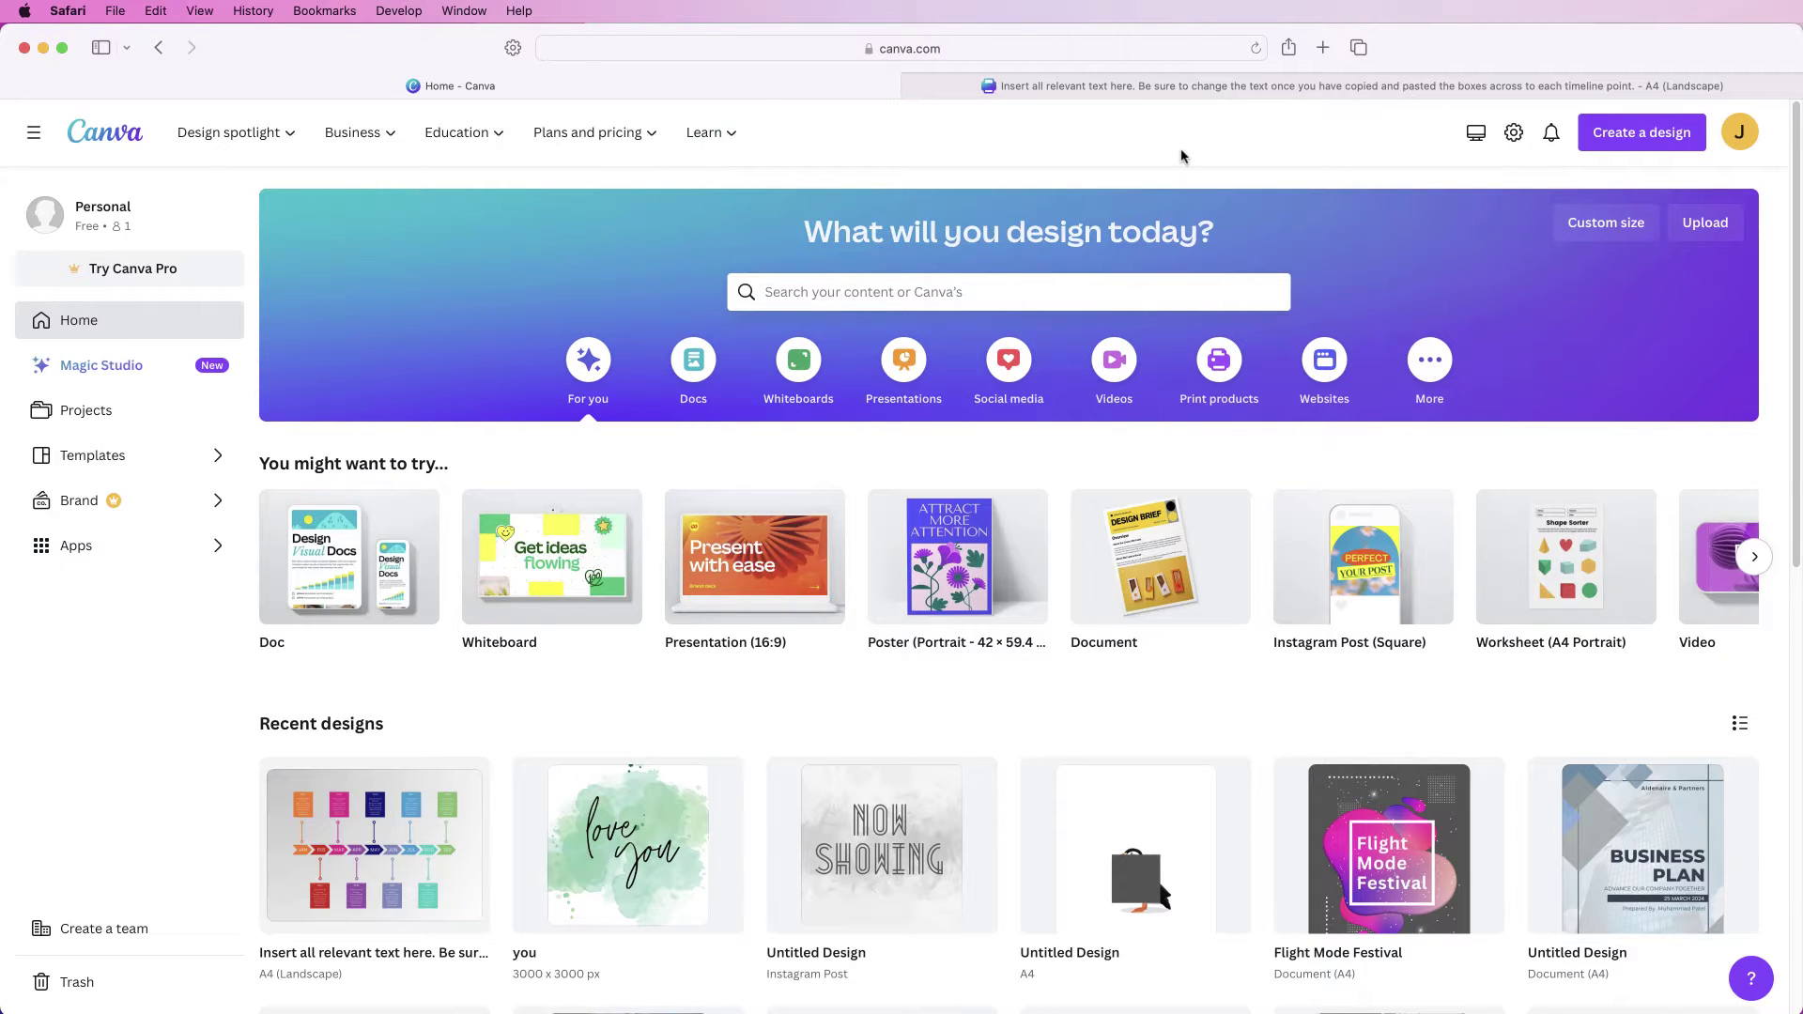
# - Start a new blank Document (A4 Landscape) by searching 'A4 L'
pyautogui.click(1634, 132)
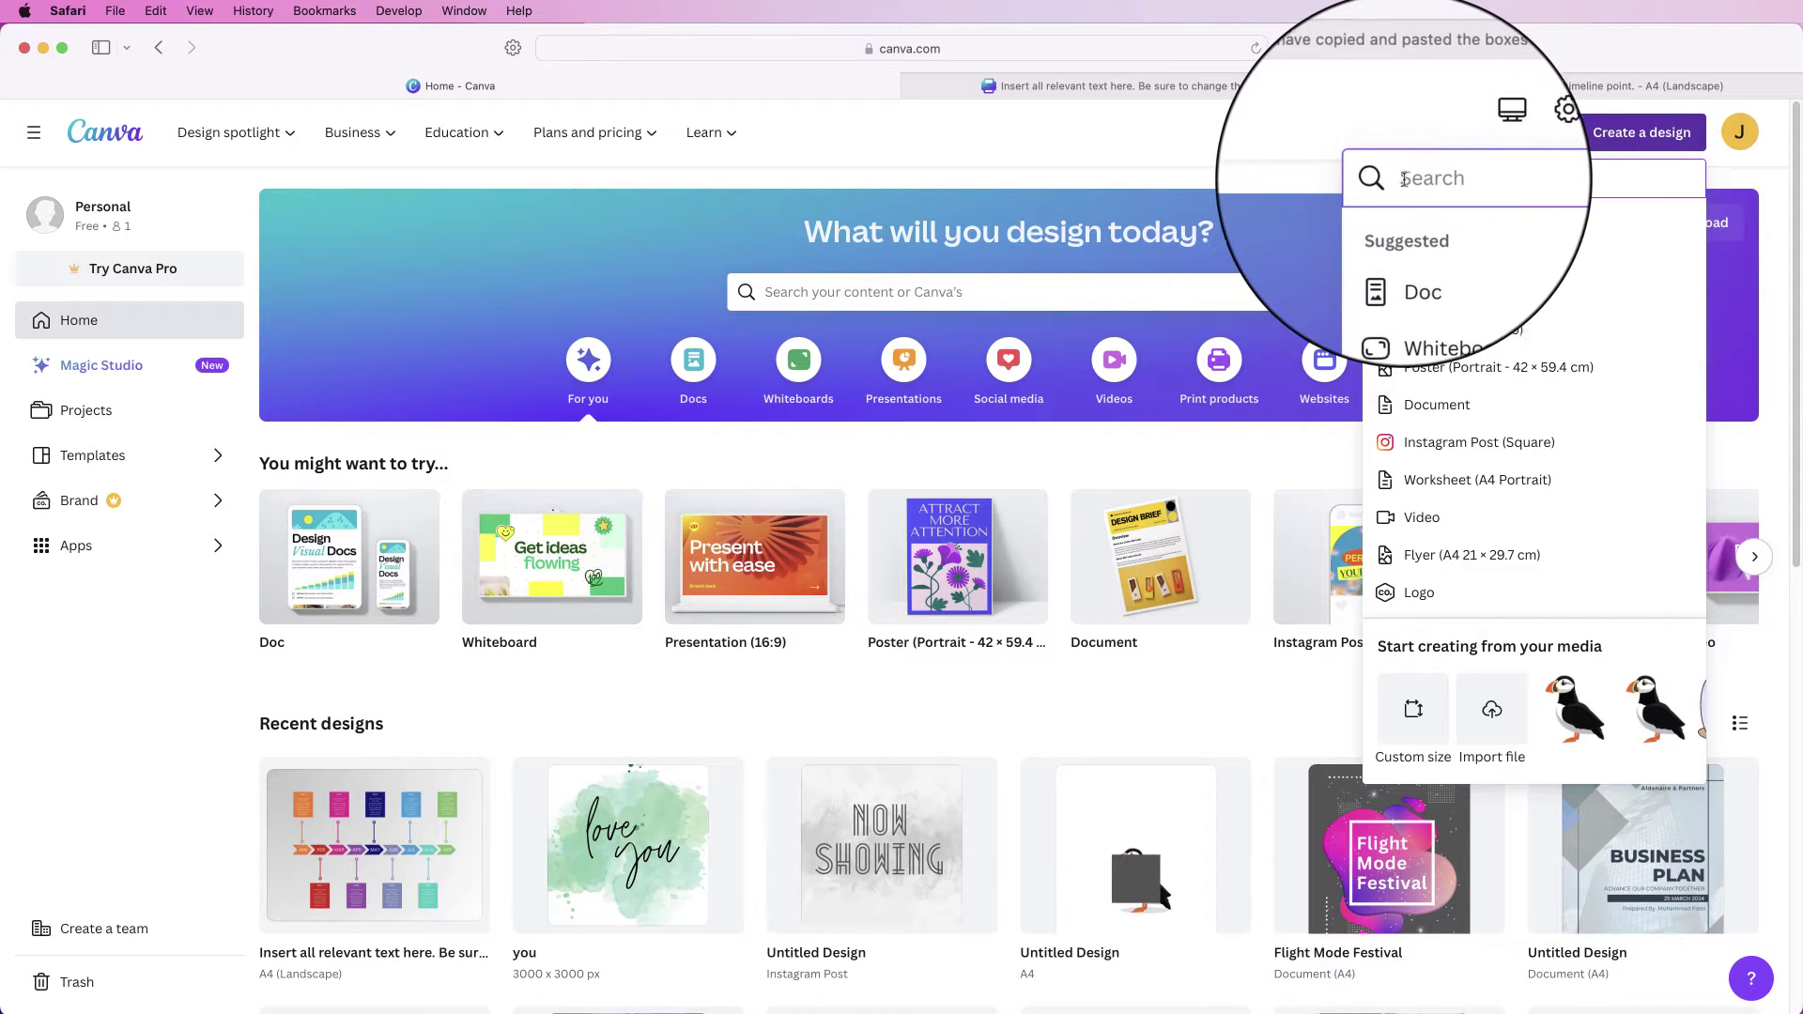
pyautogui.write('A4 LAN')
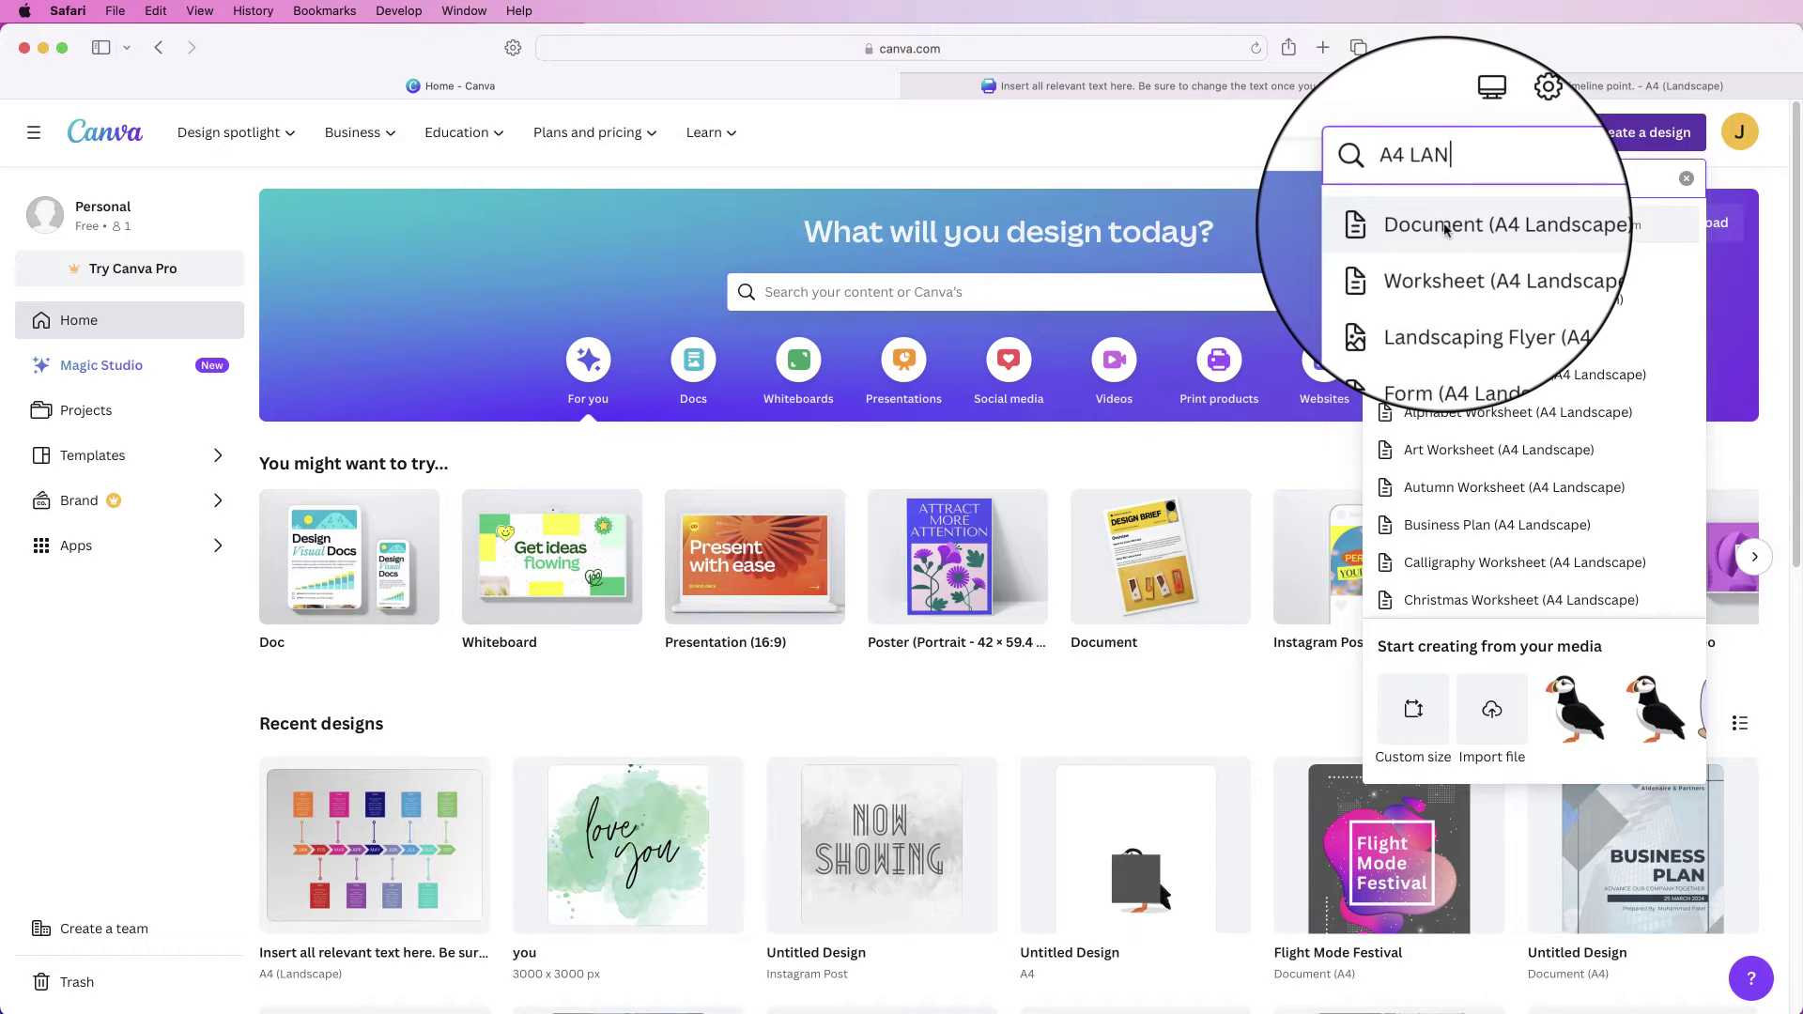
pyautogui.click(1443, 230)
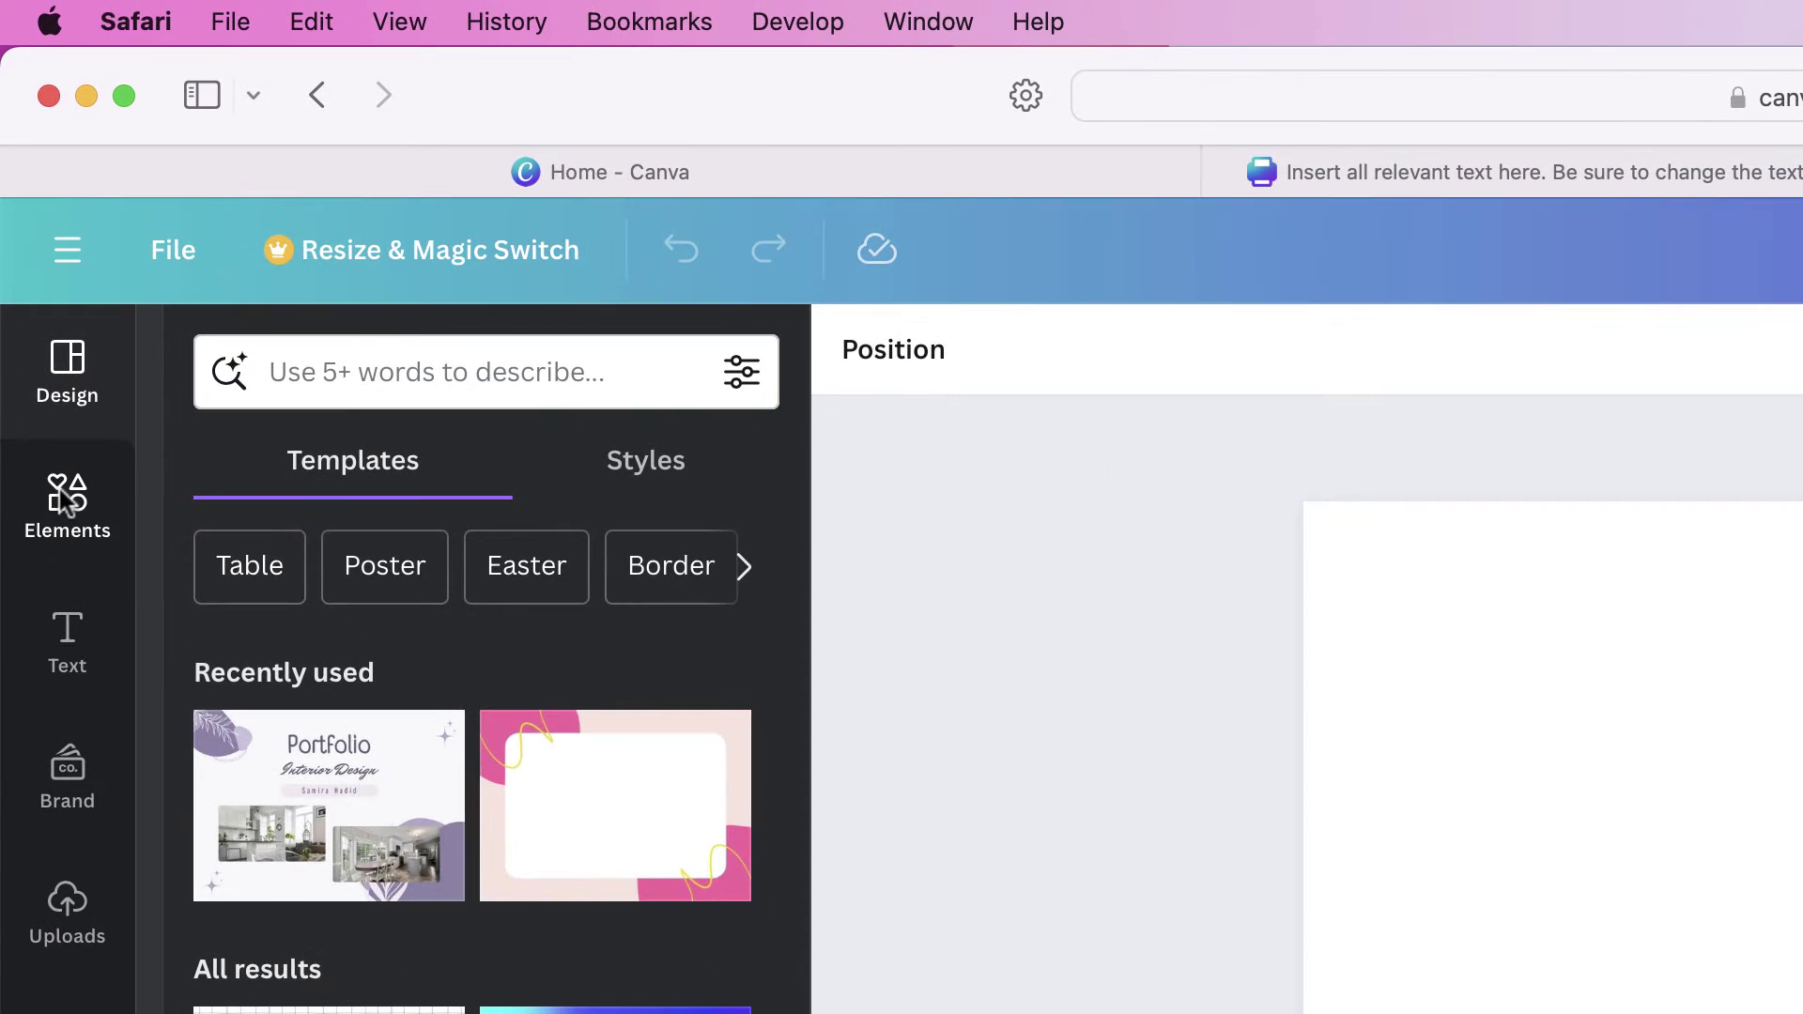
# - Add a square, a round-ended line, a chevron and a pointed arrow from Elements > Shapes
pyautogui.click(60, 494)
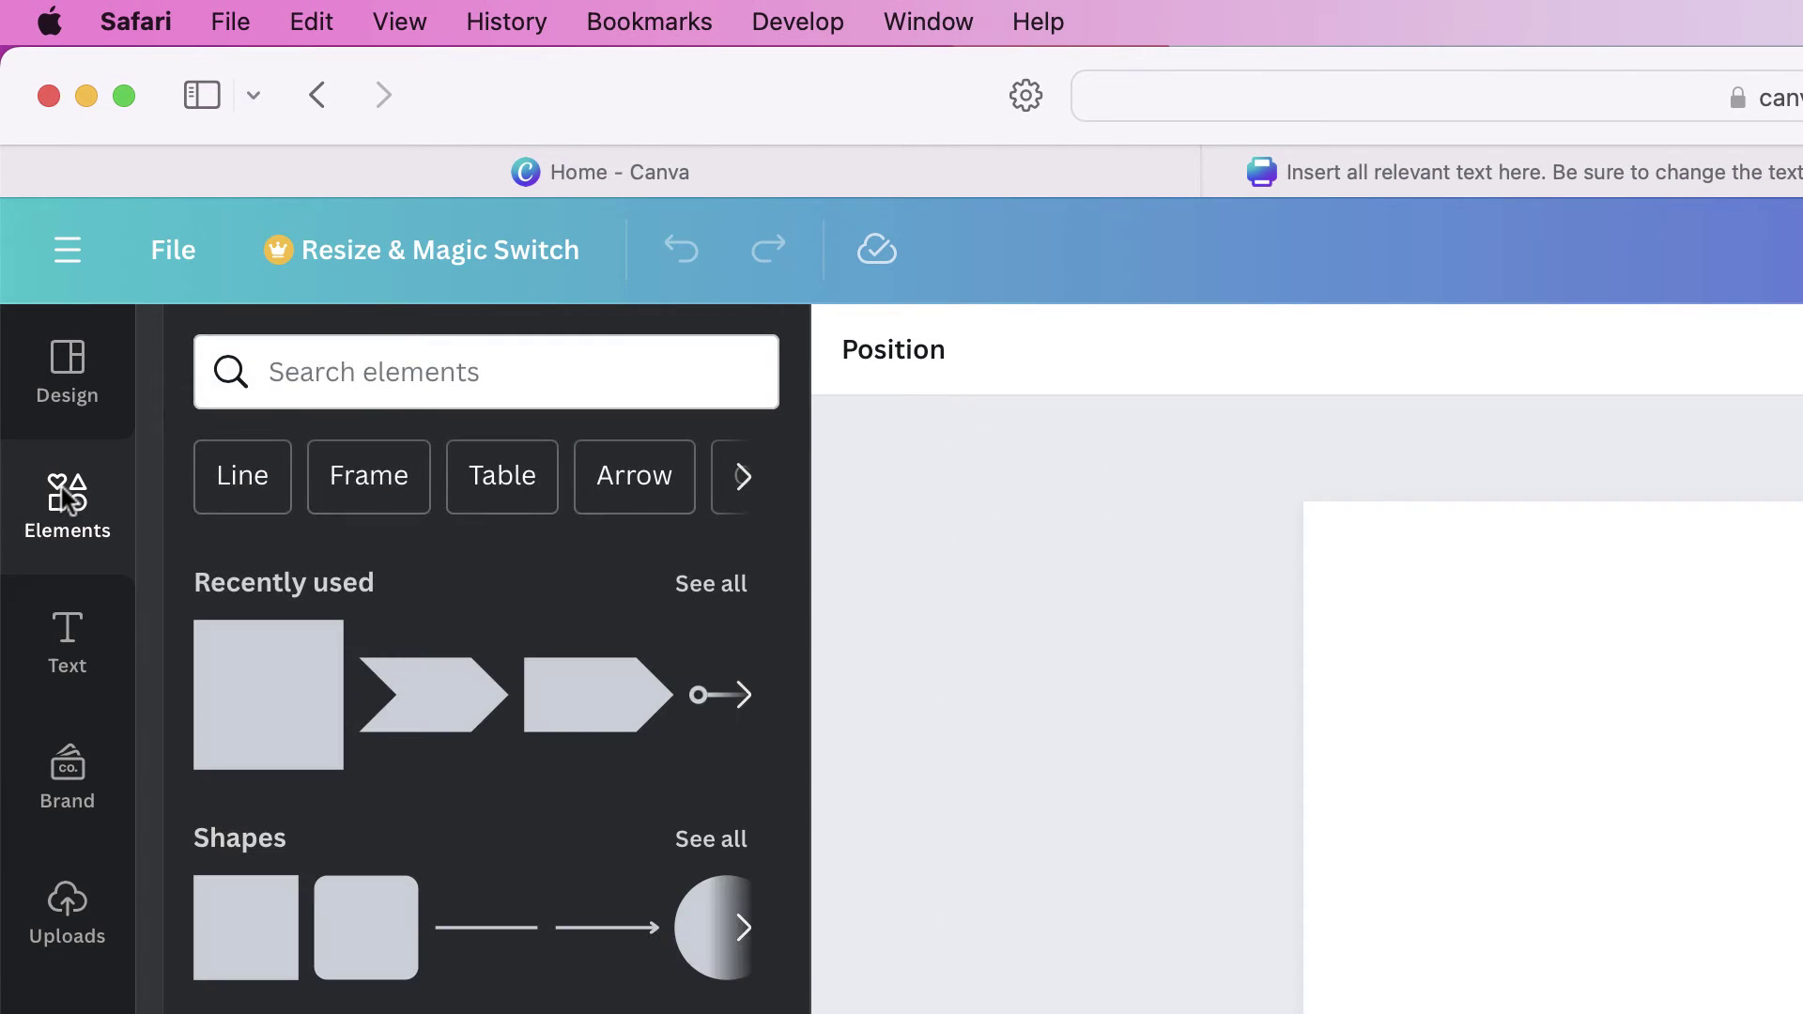
pyautogui.click(711, 839)
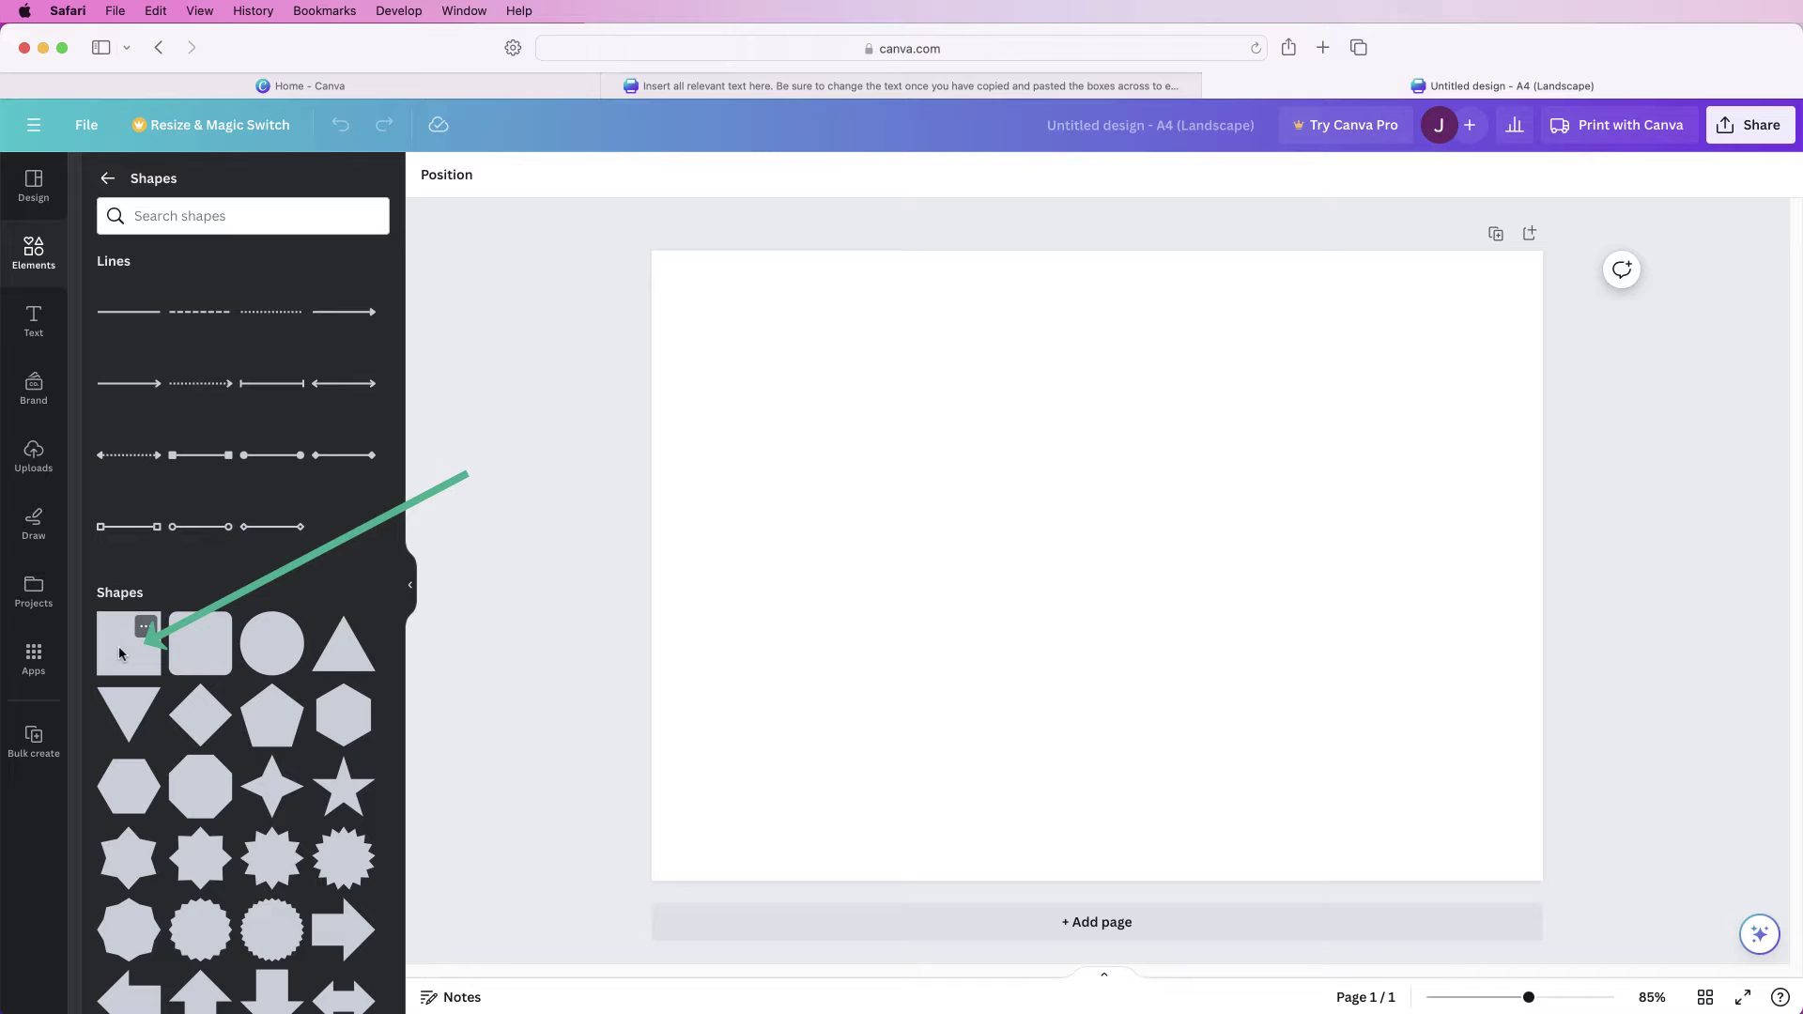
pyautogui.click(124, 651)
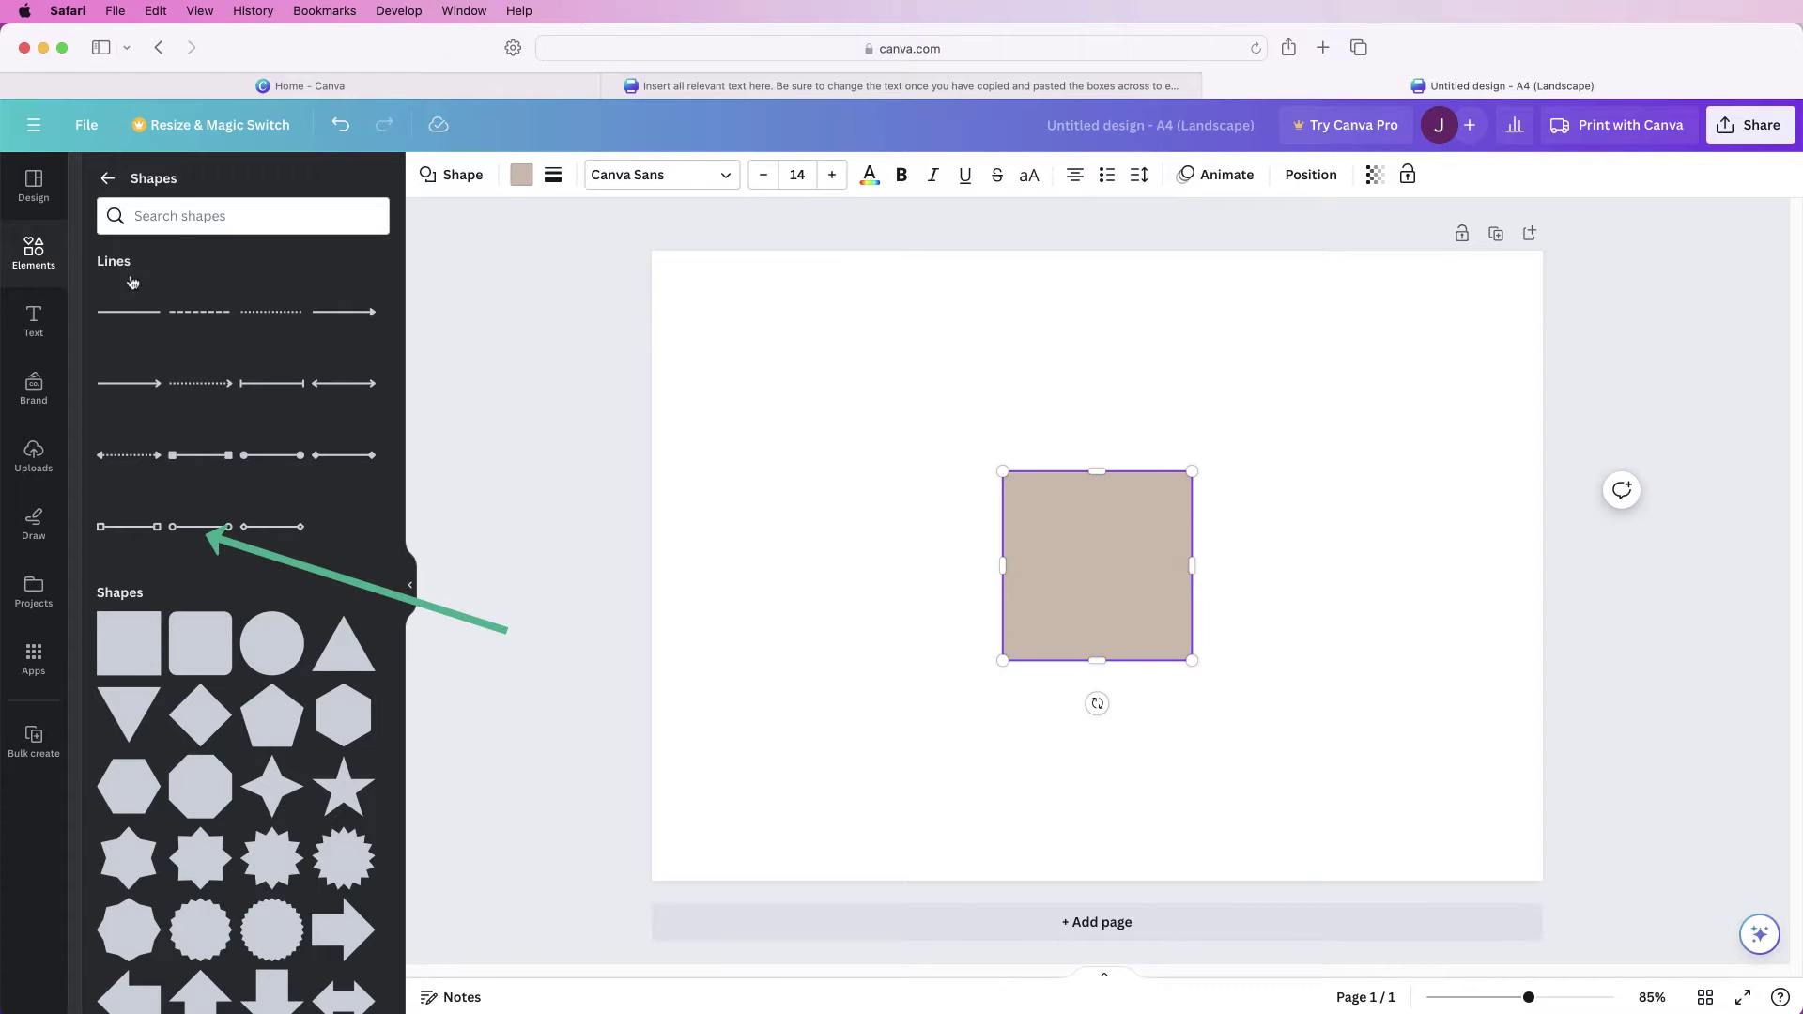
pyautogui.click(199, 532)
pyautogui.scroll(-5, 244, 488)
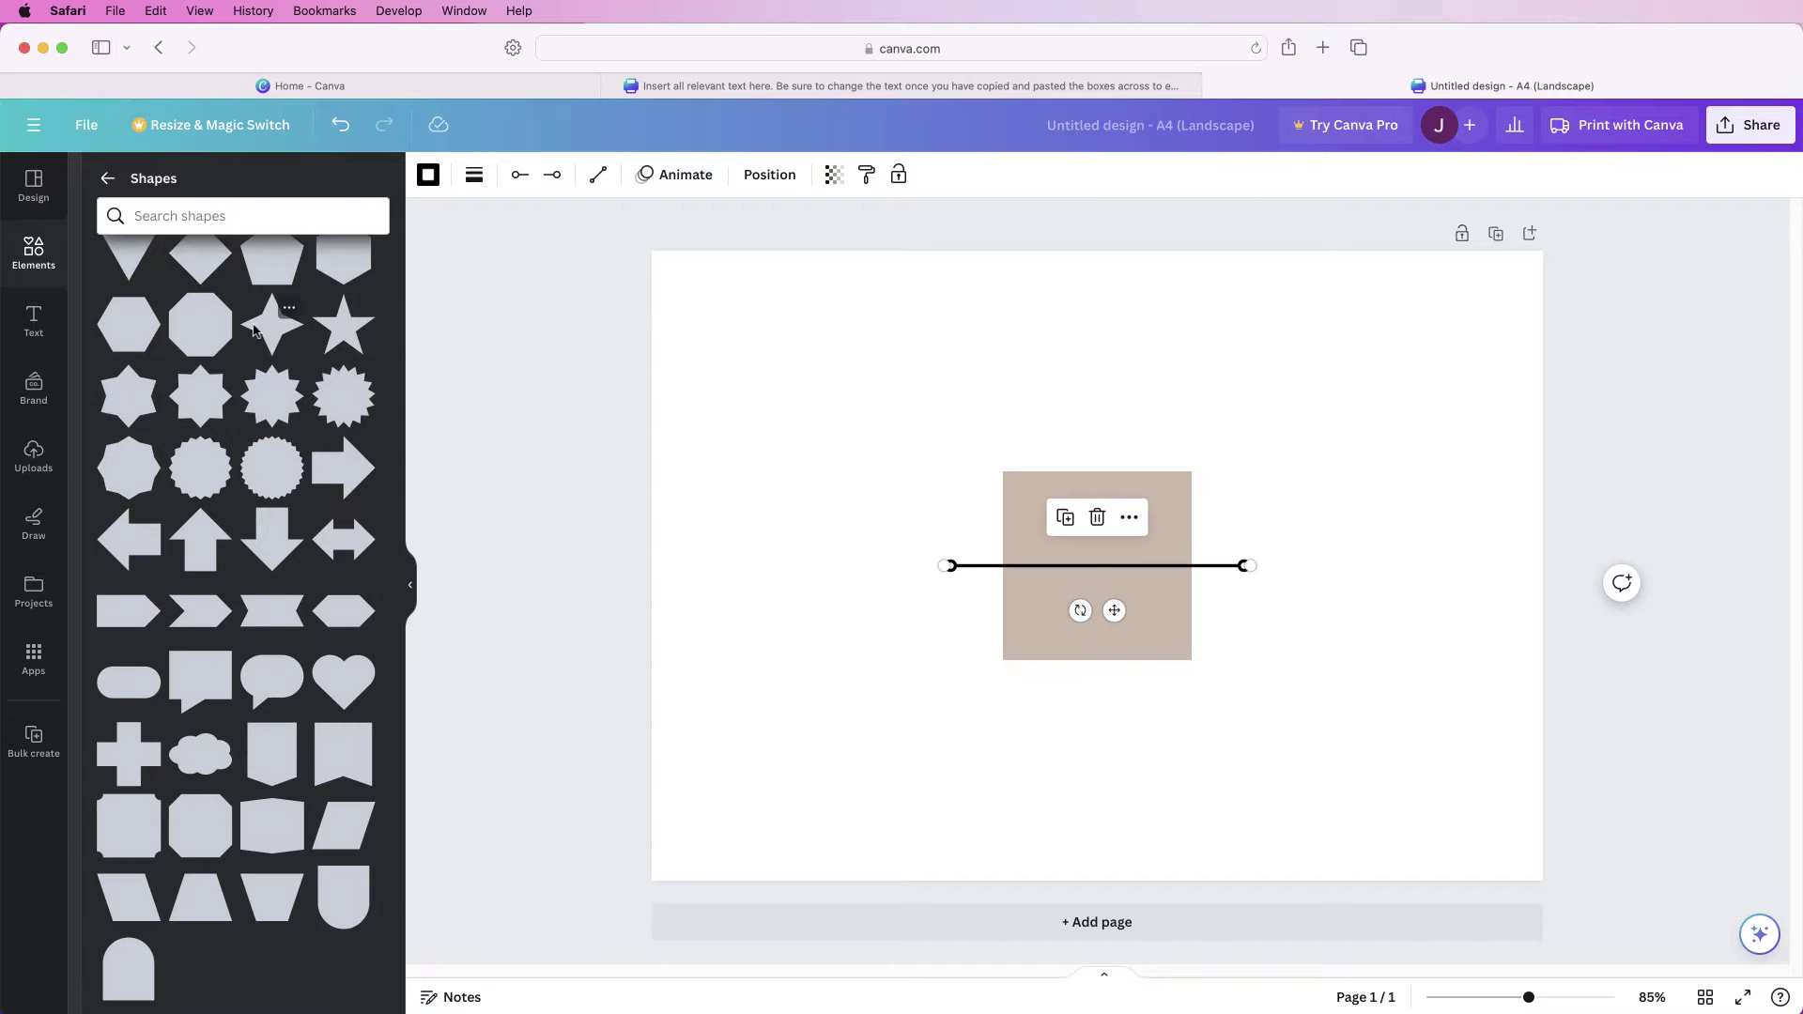
pyautogui.click(202, 620)
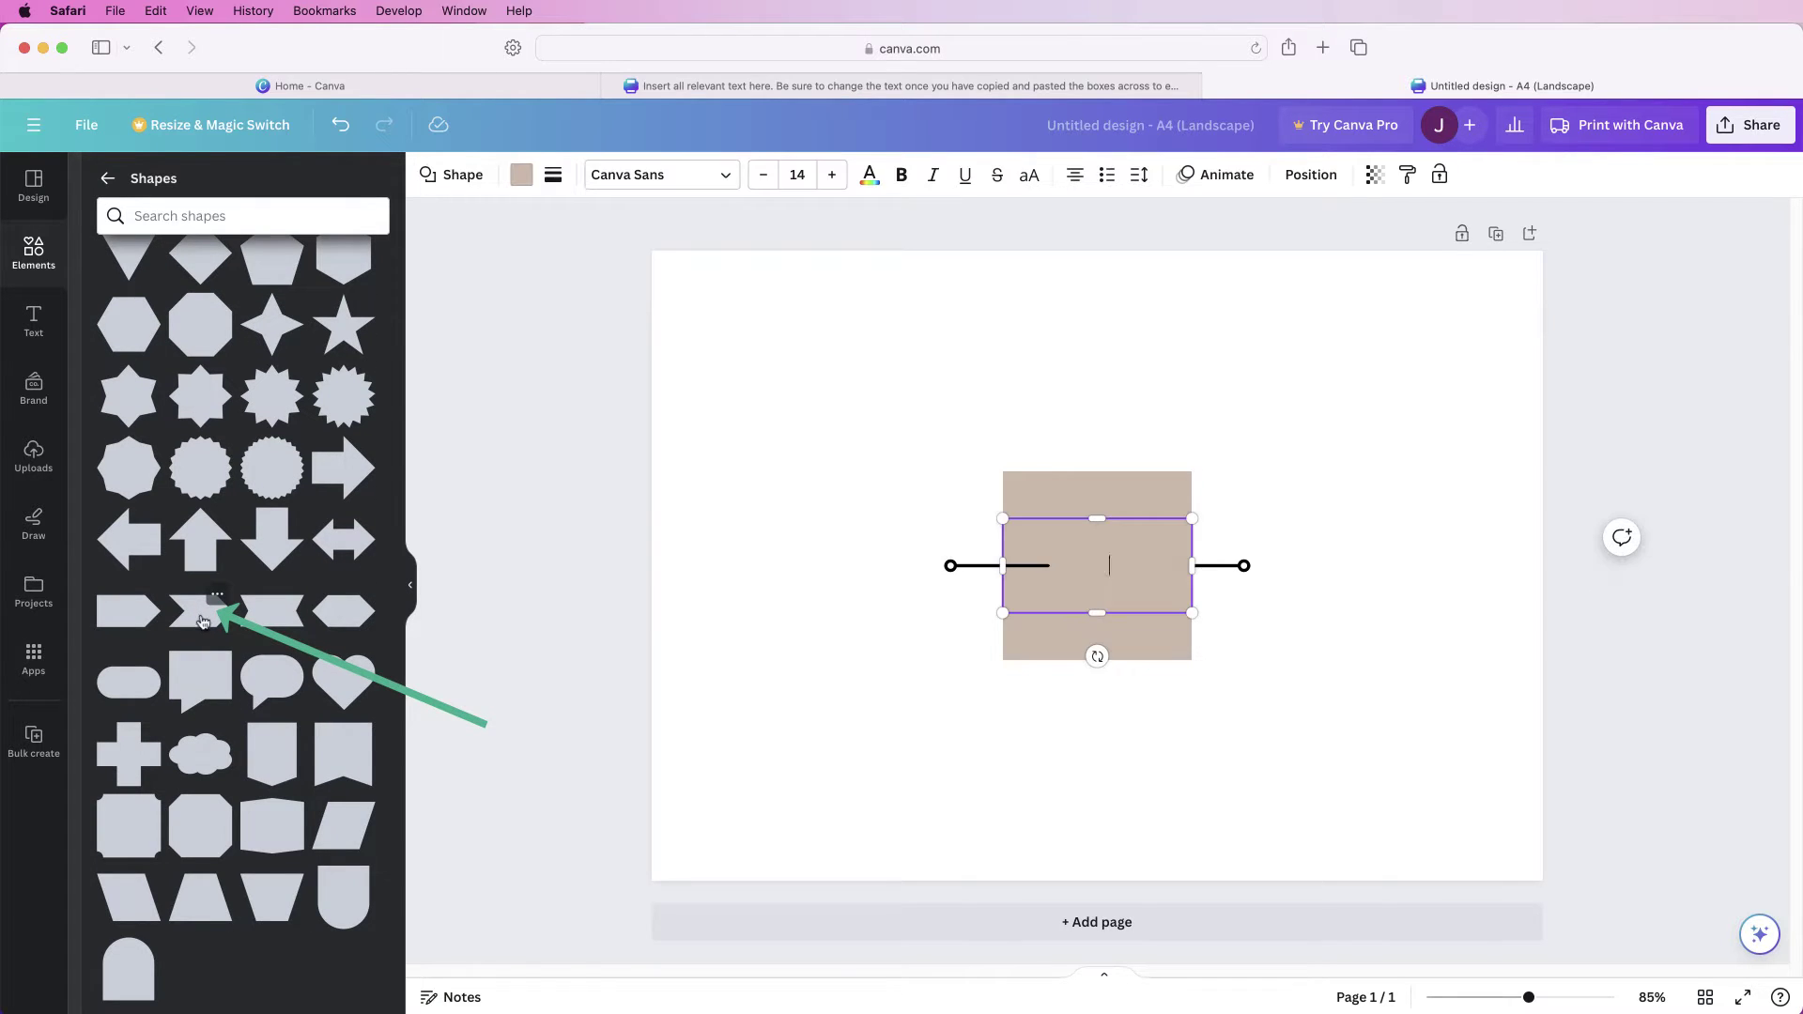
pyautogui.click(122, 619)
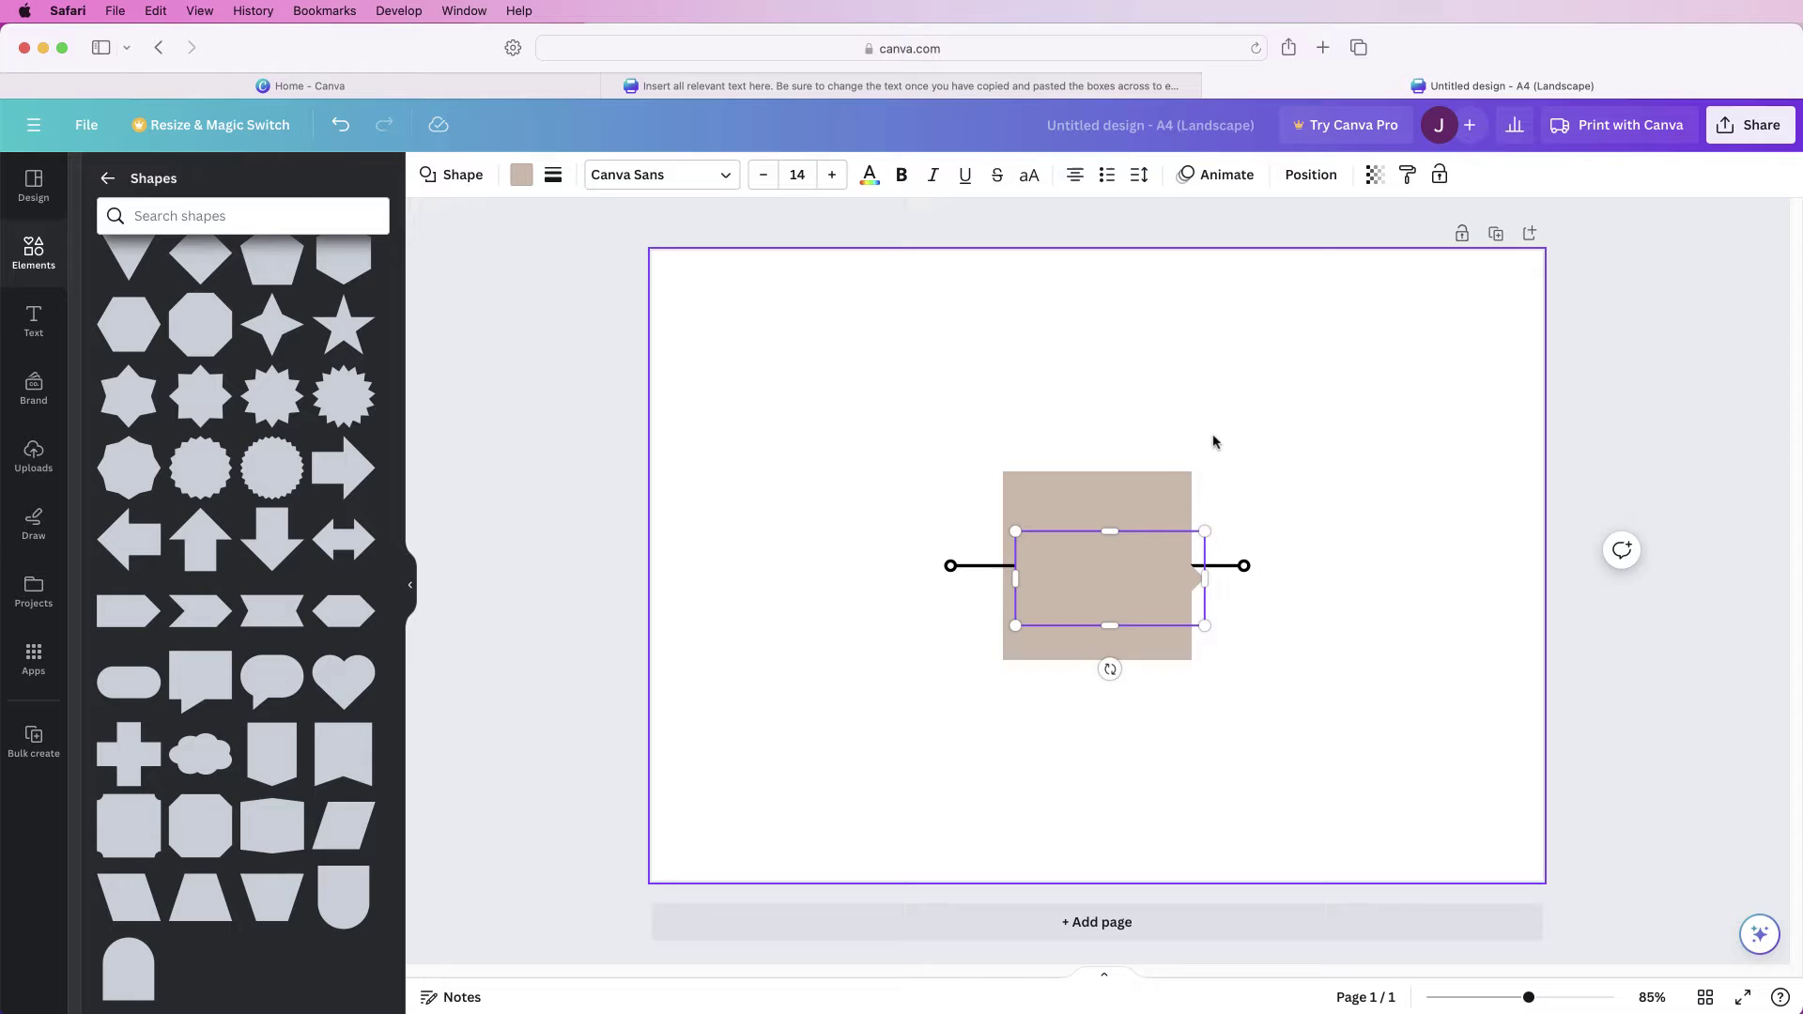
# - Spread the square, chevron and arrow apart around the line, then select all four for recolouring
pyautogui.moveTo(1140, 499); pyautogui.dragTo(1386, 315)
pyautogui.moveTo(1106, 563); pyautogui.dragTo(1264, 724)
pyautogui.moveTo(1133, 575); pyautogui.dragTo(1132, 430)
pyautogui.moveTo(1236, 670); pyautogui.dragTo(793, 531)
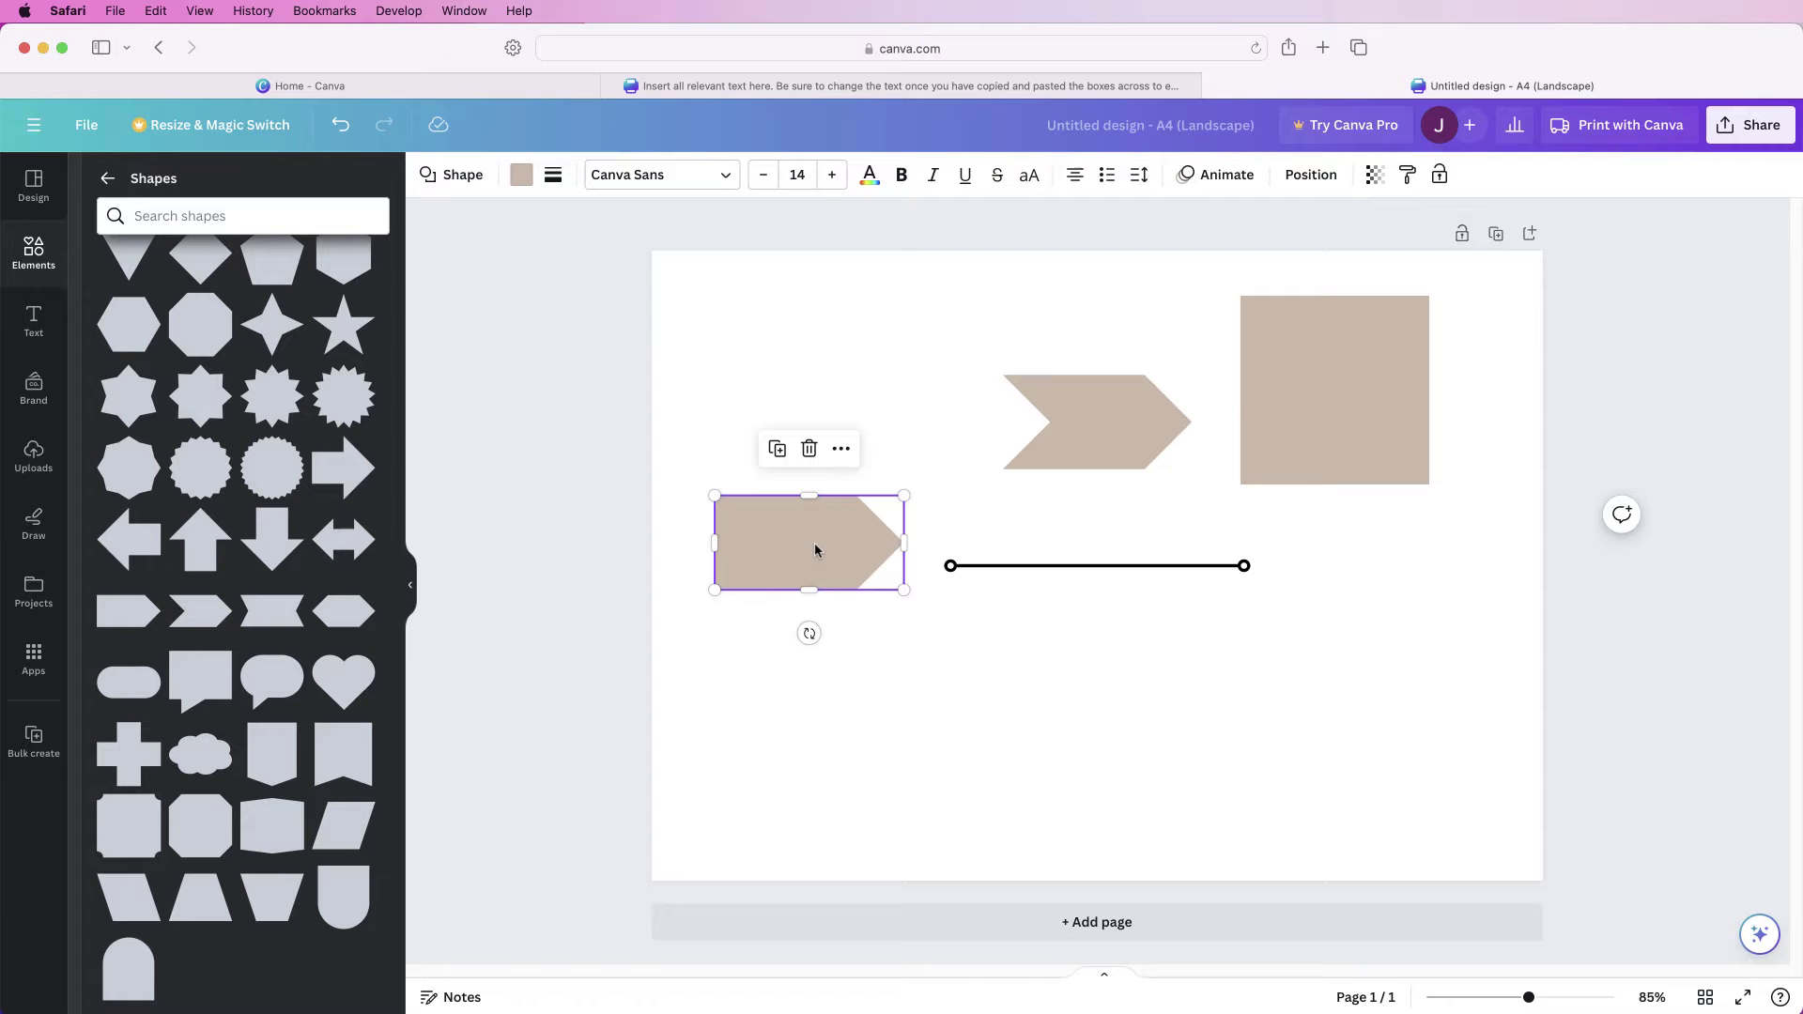
pyautogui.moveTo(1458, 330); pyautogui.dragTo(741, 588)
pyautogui.click(521, 176)
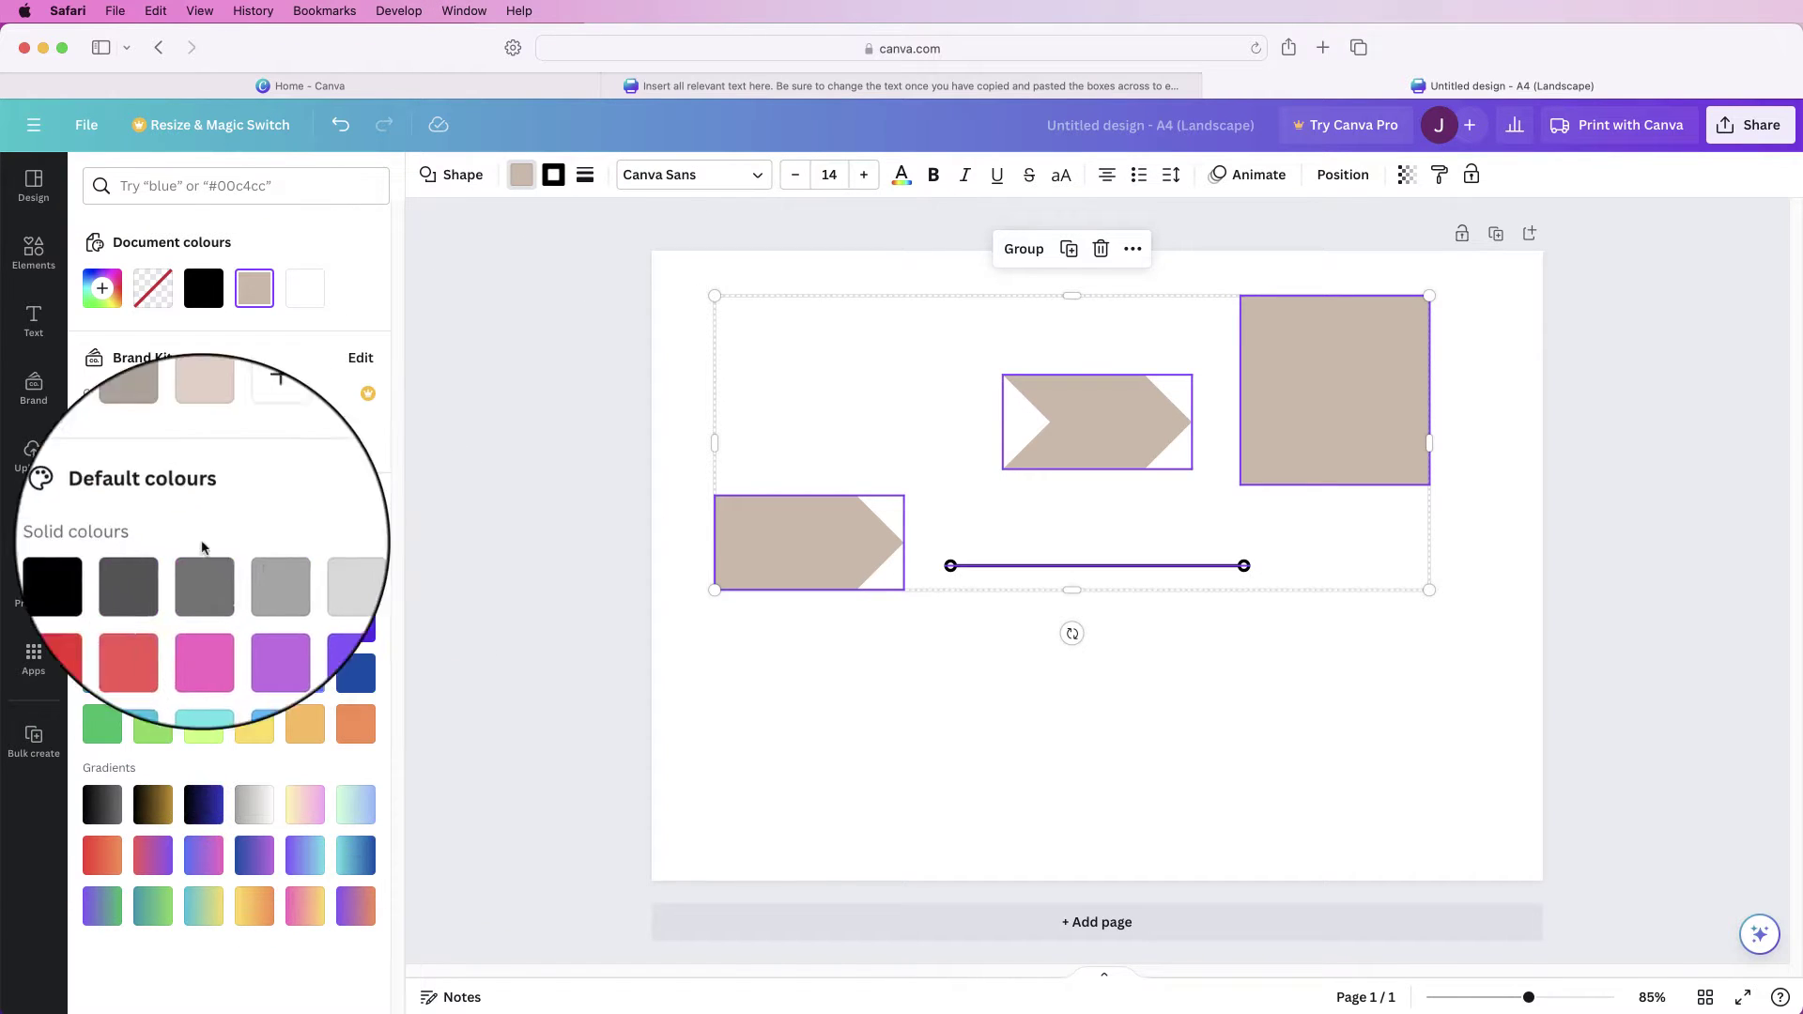
# - Fill the square, chevron and arrow shape with orange #FF7513
pyautogui.click(103, 293)
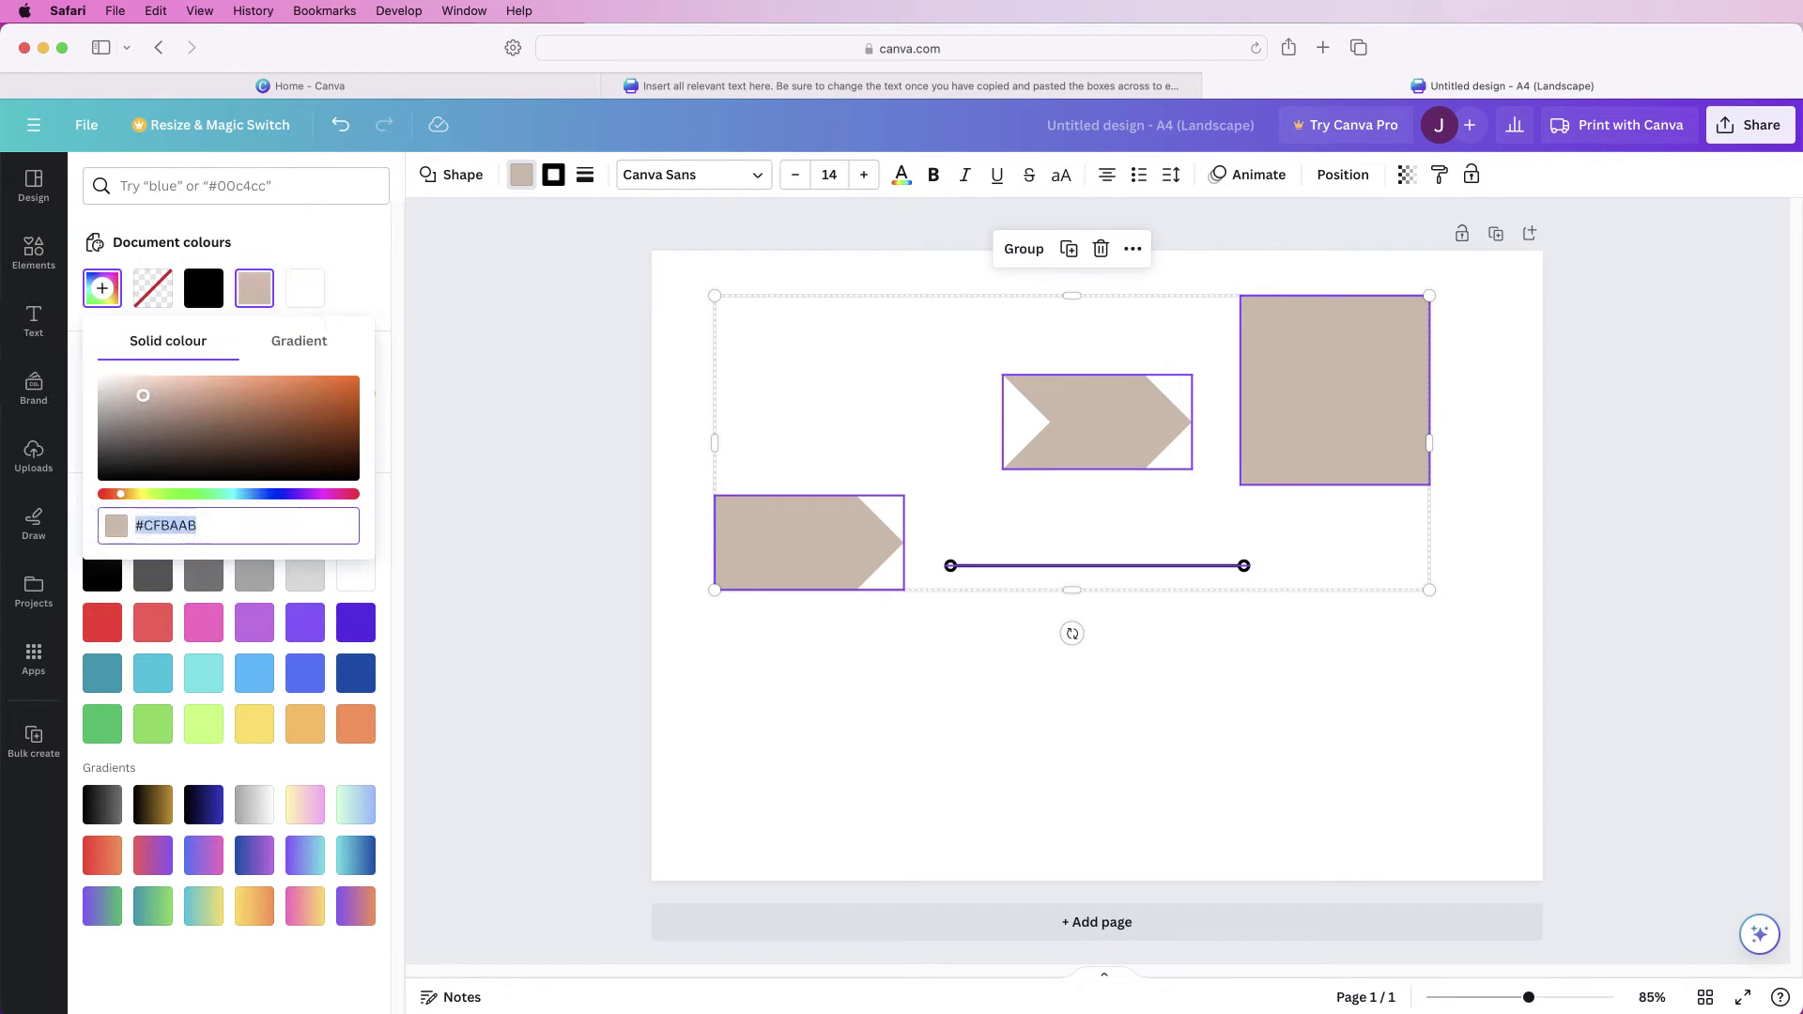
pyautogui.write('#946645')
pyautogui.moveTo(236, 419); pyautogui.dragTo(336, 382)
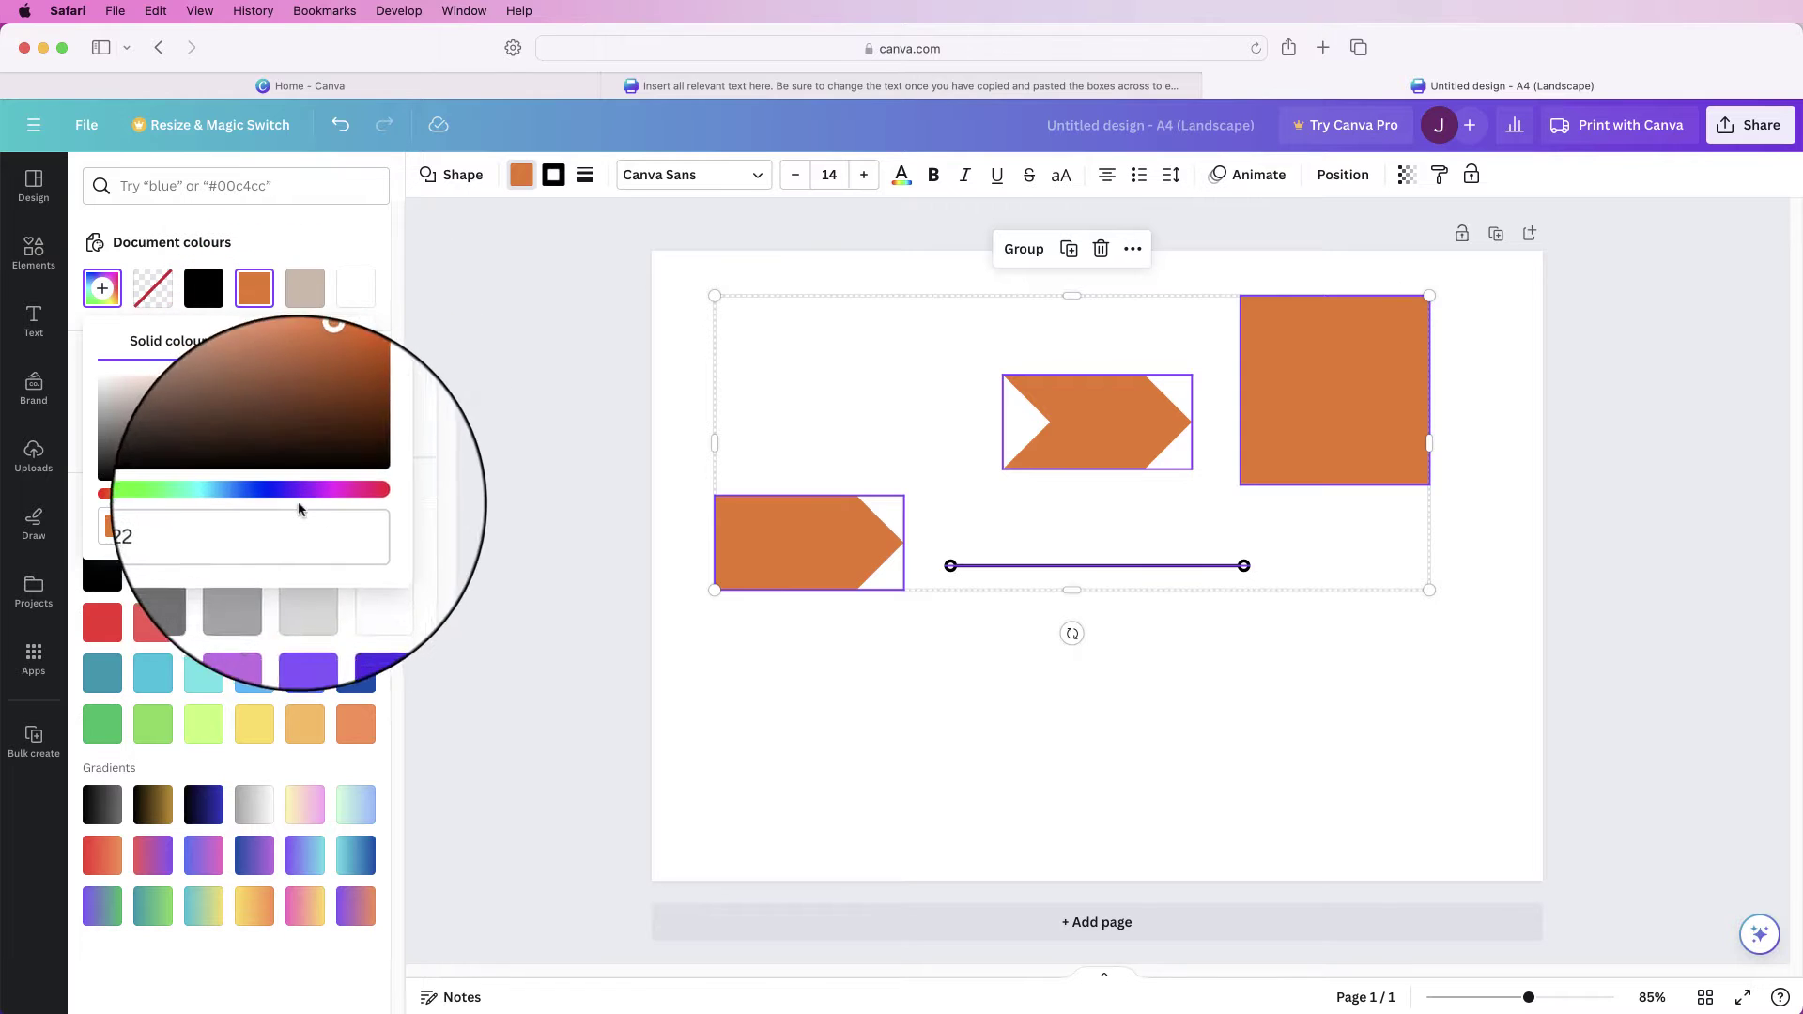
# - Colour the connecting line the same orange from the document colours
pyautogui.click(1081, 711)
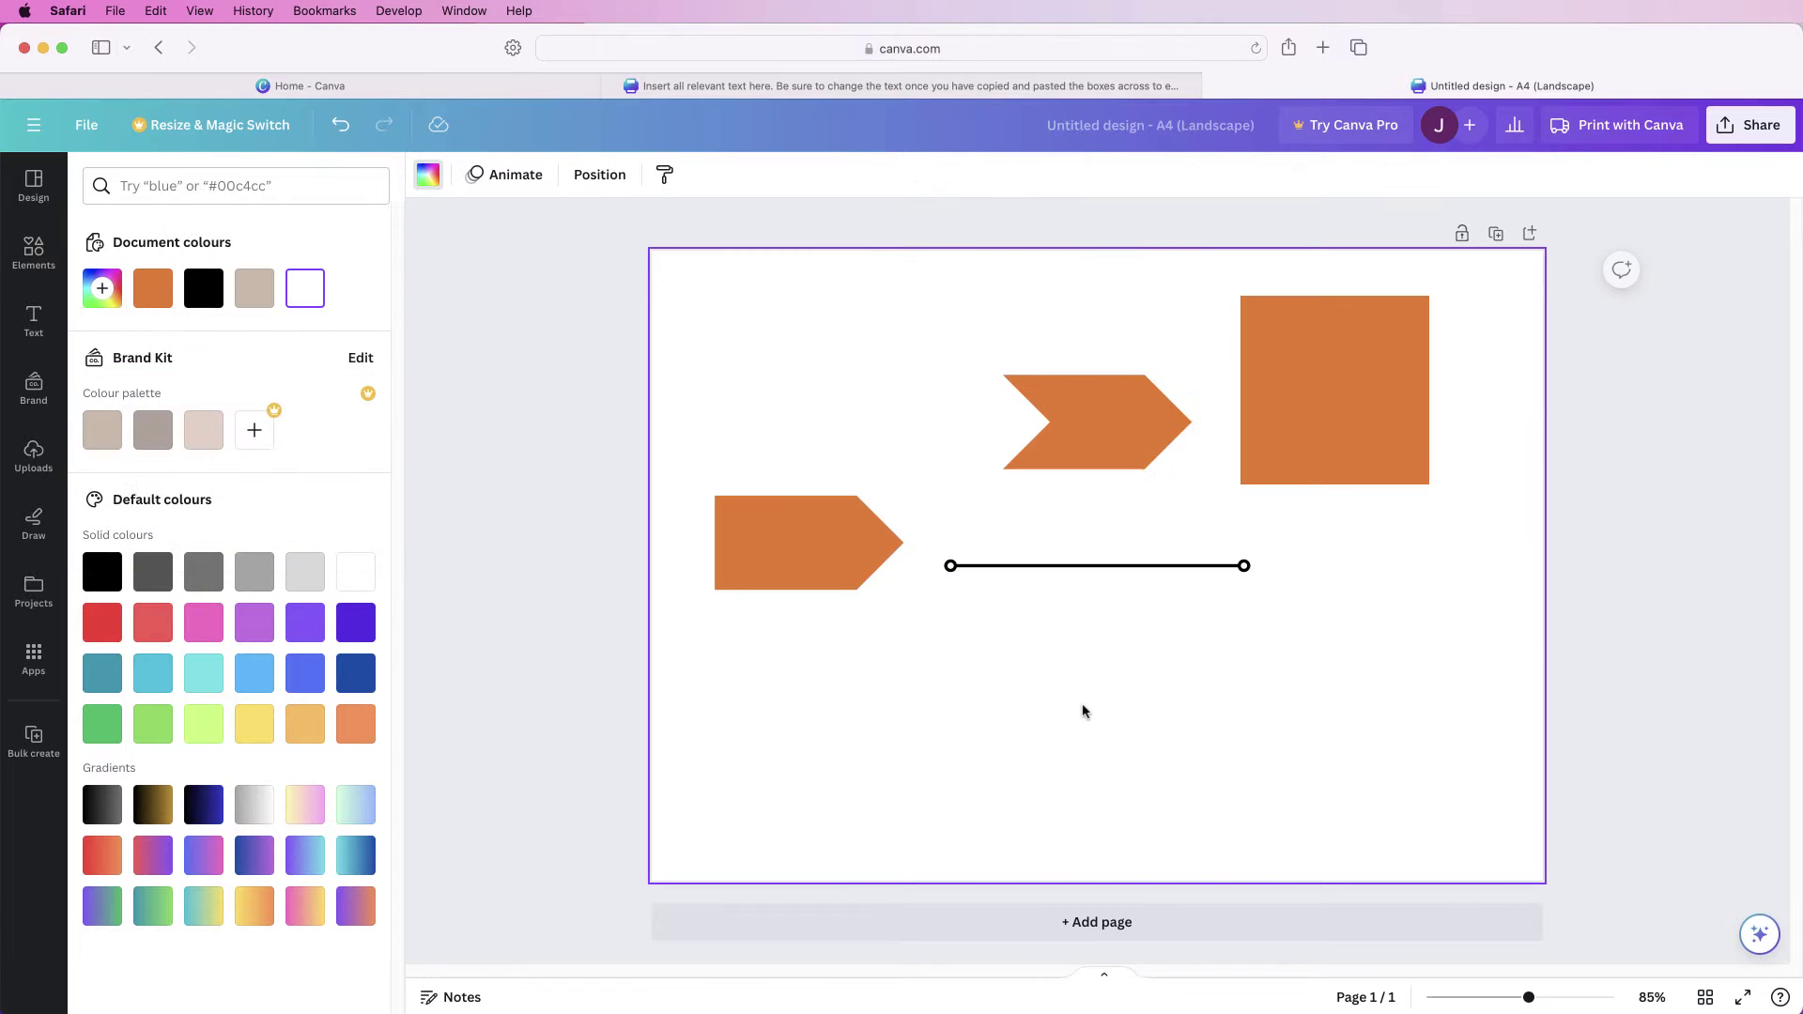
pyautogui.click(1039, 567)
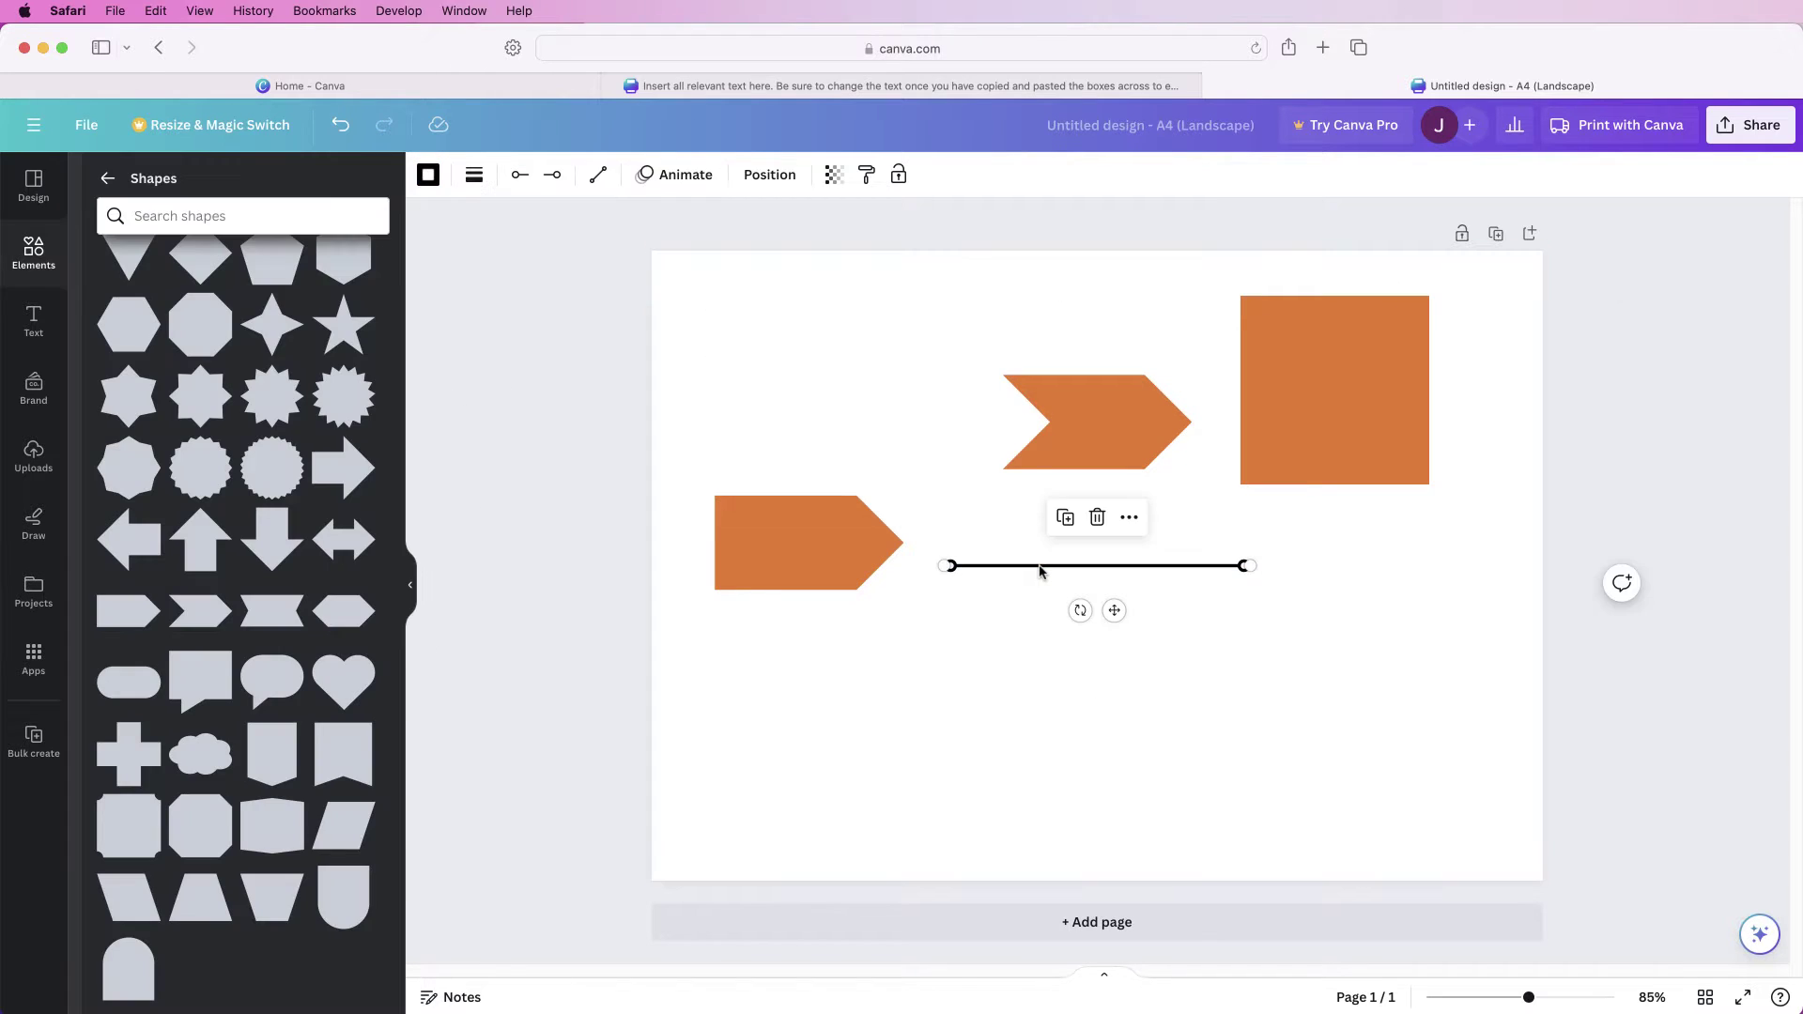
pyautogui.click(428, 175)
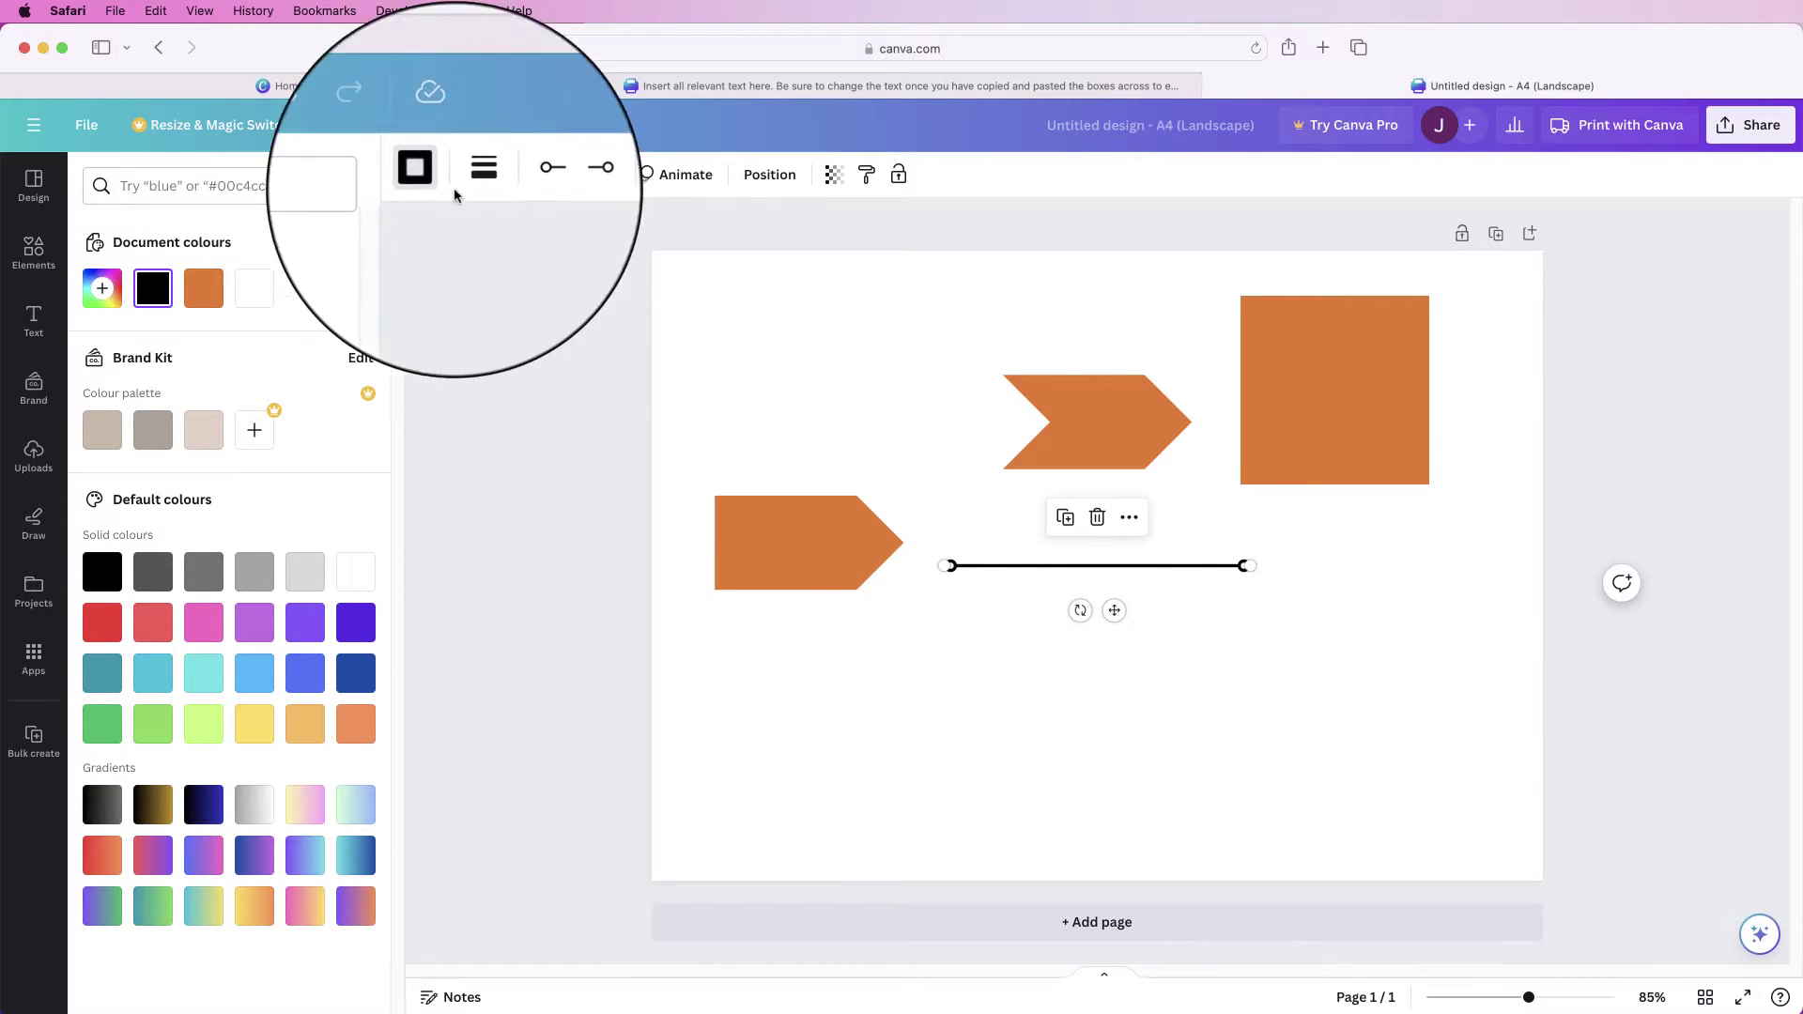
pyautogui.click(203, 289)
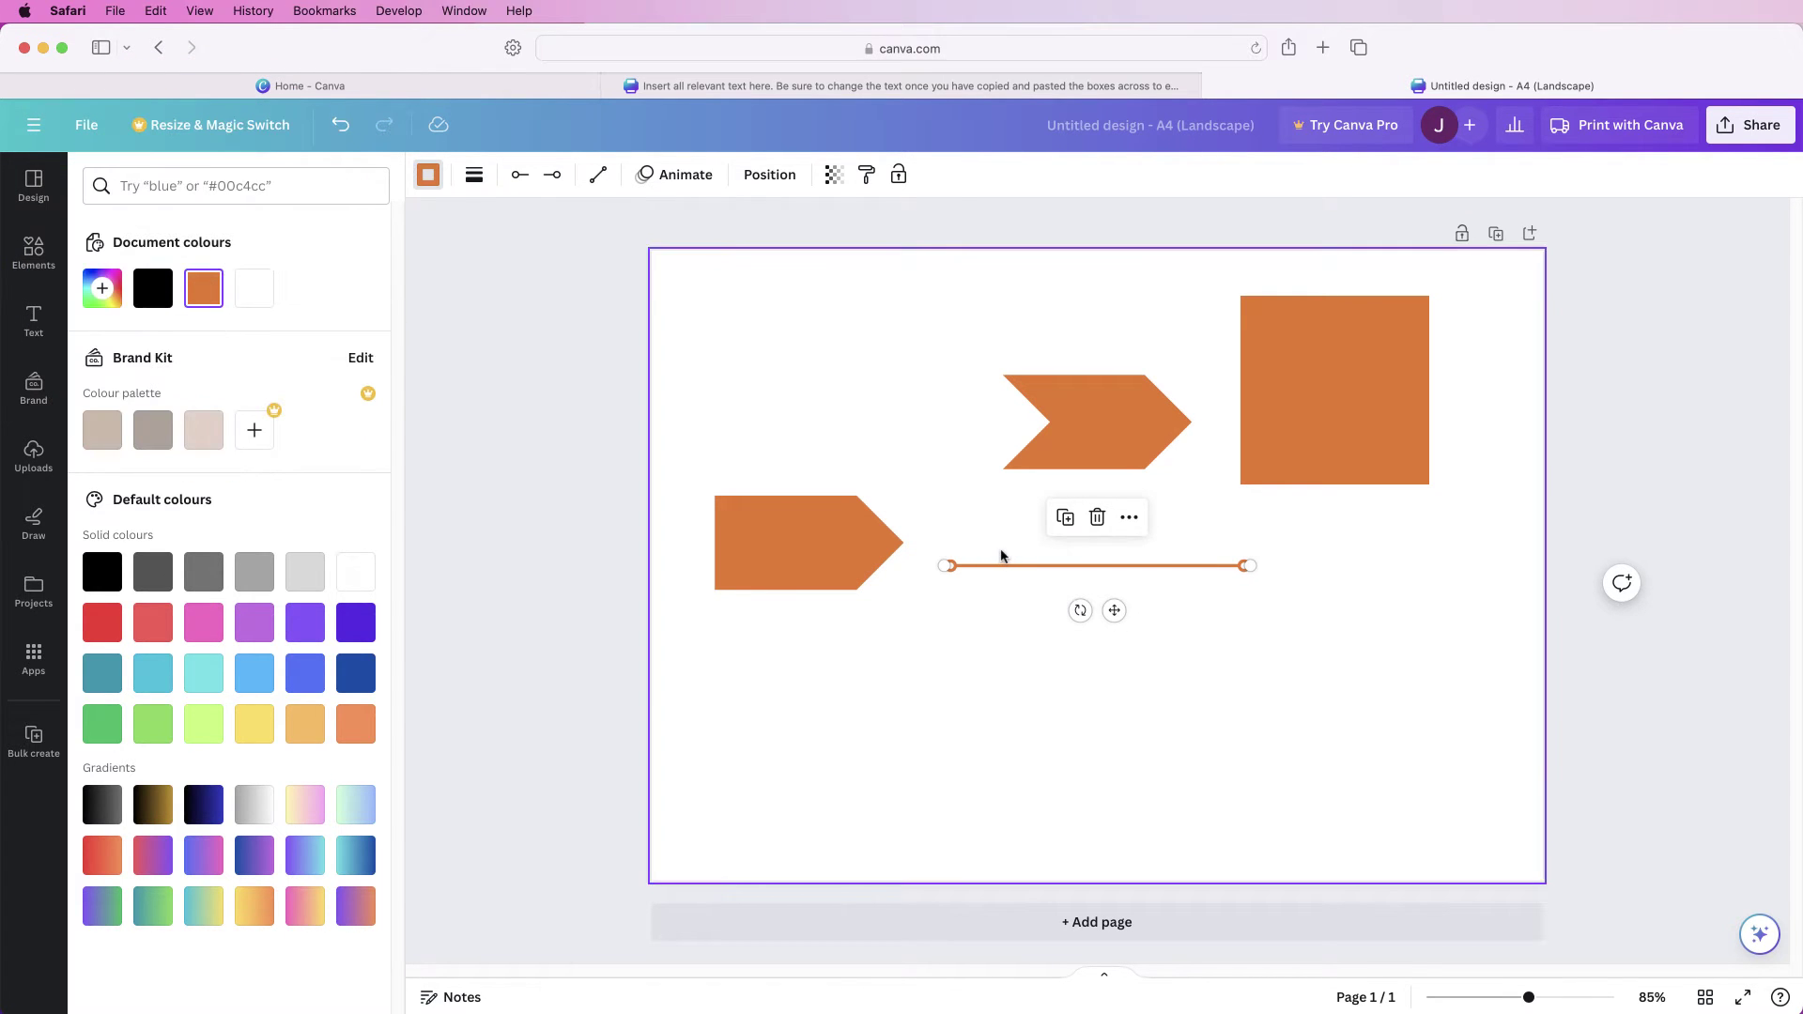
pyautogui.click(869, 530)
# - Shrink the arrow and chevron to about 3.5 × 1.8 and place them side by side
pyautogui.moveTo(902, 495); pyautogui.dragTo(825, 551)
pyautogui.moveTo(1074, 441); pyautogui.dragTo(891, 585)
pyautogui.moveTo(1010, 518); pyautogui.dragTo(976, 567)
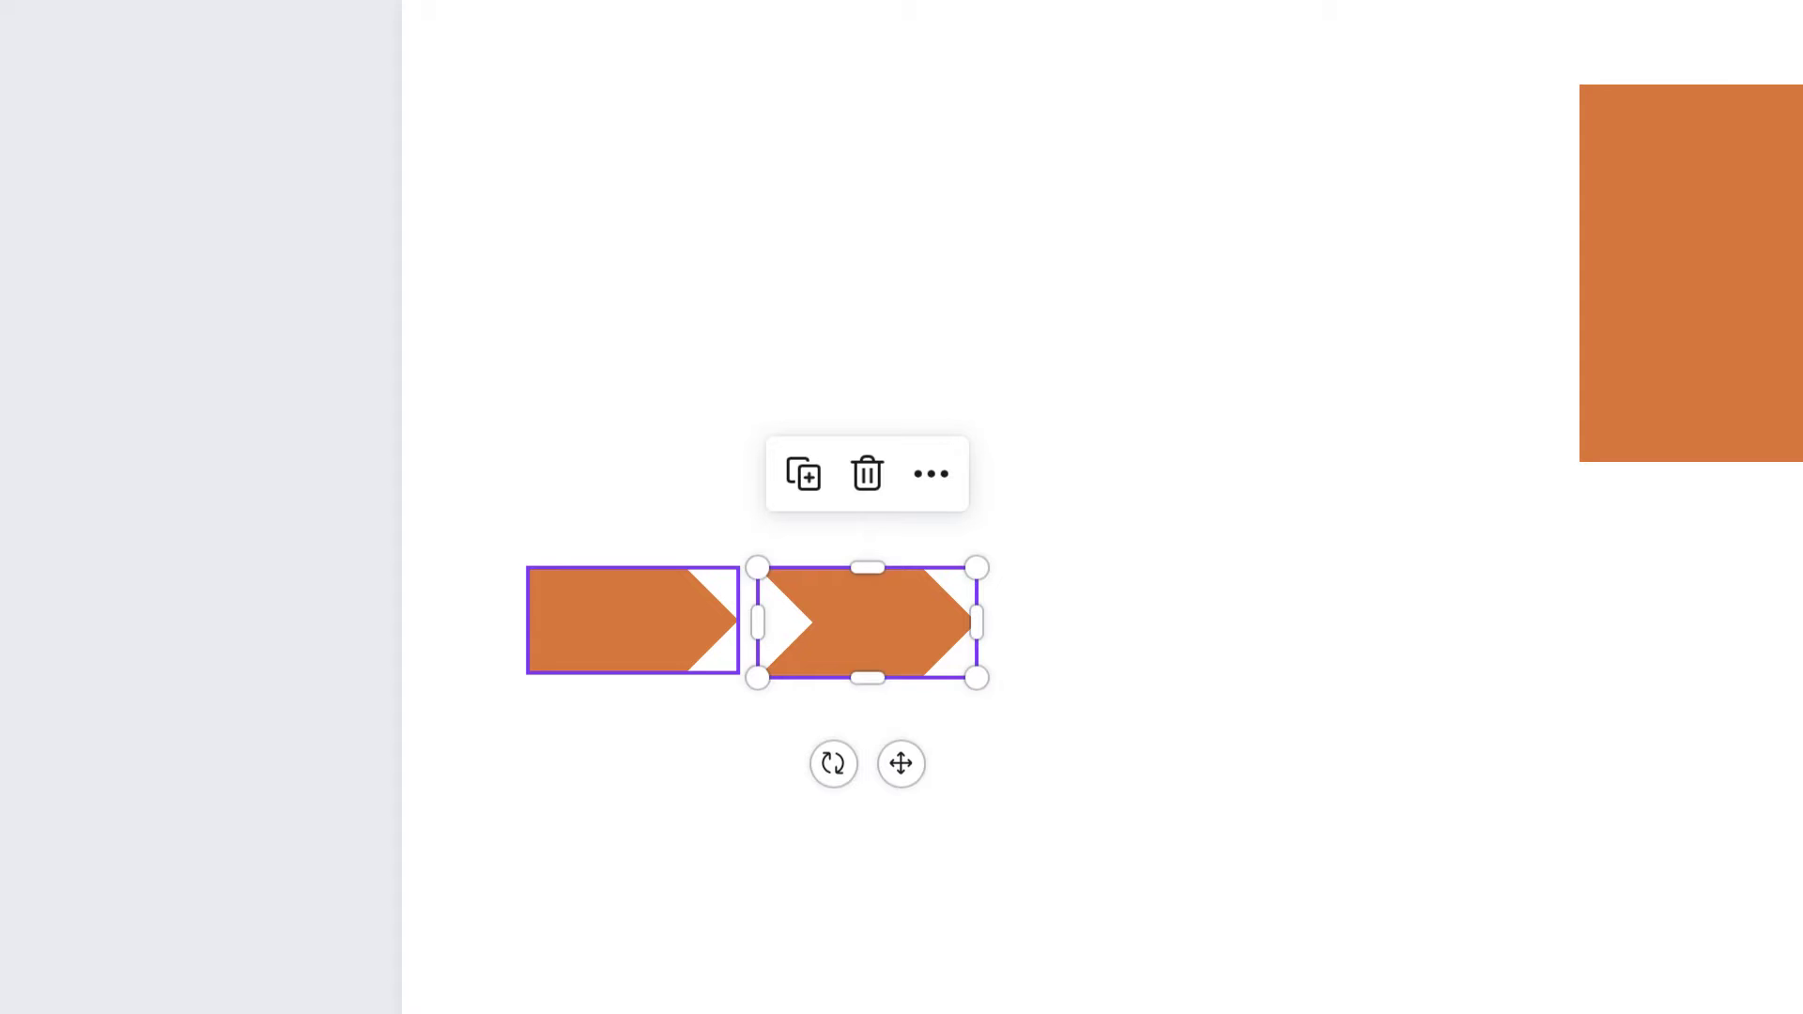
pyautogui.moveTo(977, 677)
pyautogui.mouseDown()
pyautogui.moveTo(994, 684)
pyautogui.moveTo(967, 672)
pyautogui.mouseUp()
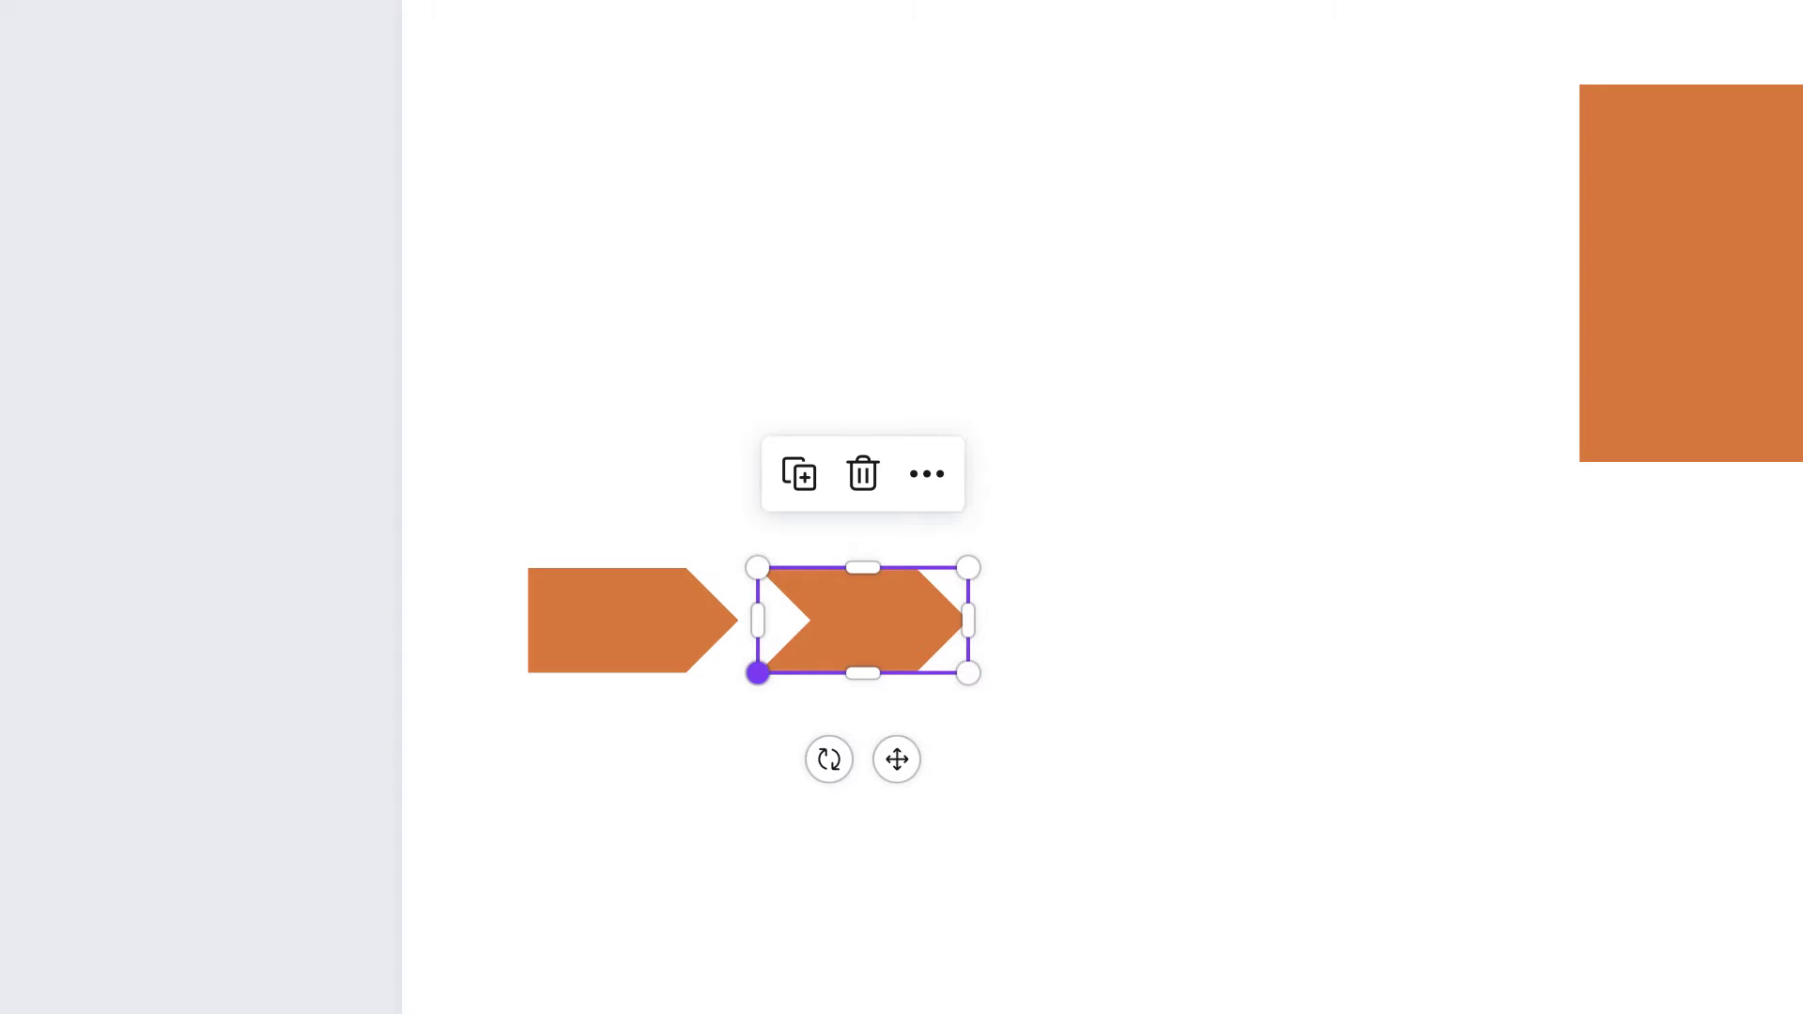
pyautogui.moveTo(968, 567)
pyautogui.mouseDown()
pyautogui.moveTo(950, 575)
pyautogui.moveTo(966, 567)
pyautogui.mouseUp()
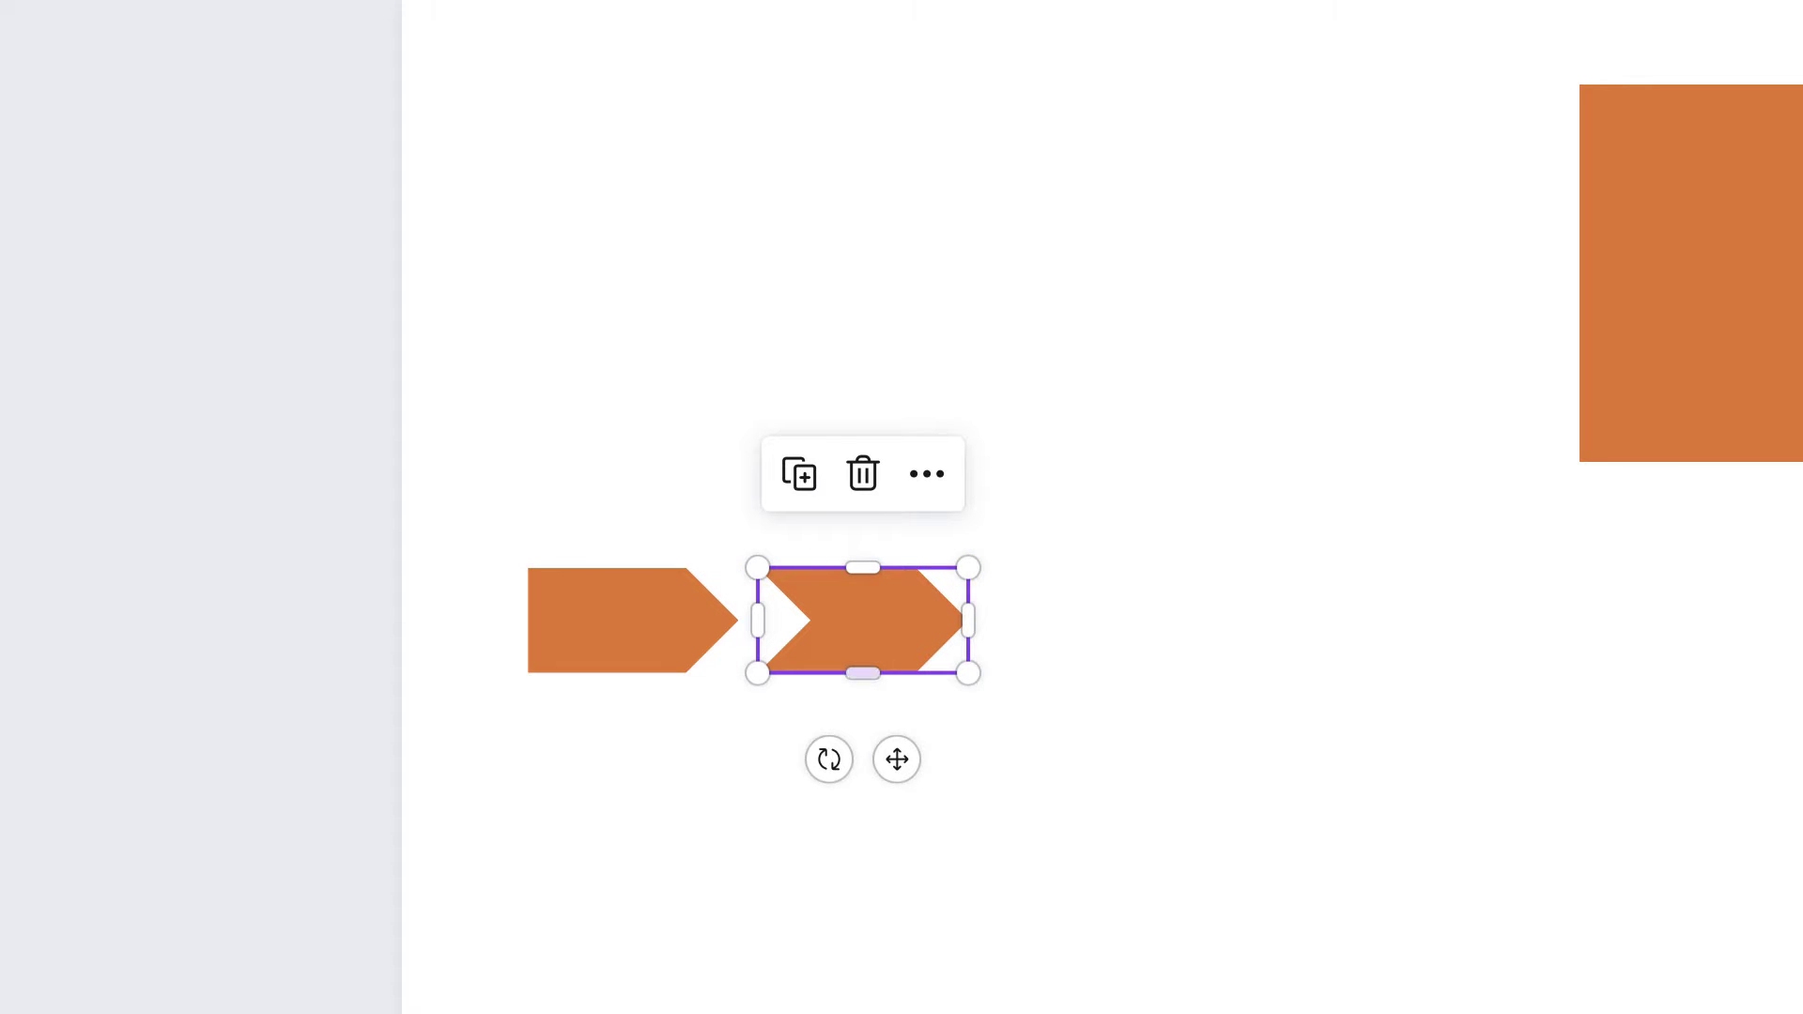
# - Turn the orange line into a short vertical connector above the chevrons
pyautogui.click(1006, 788)
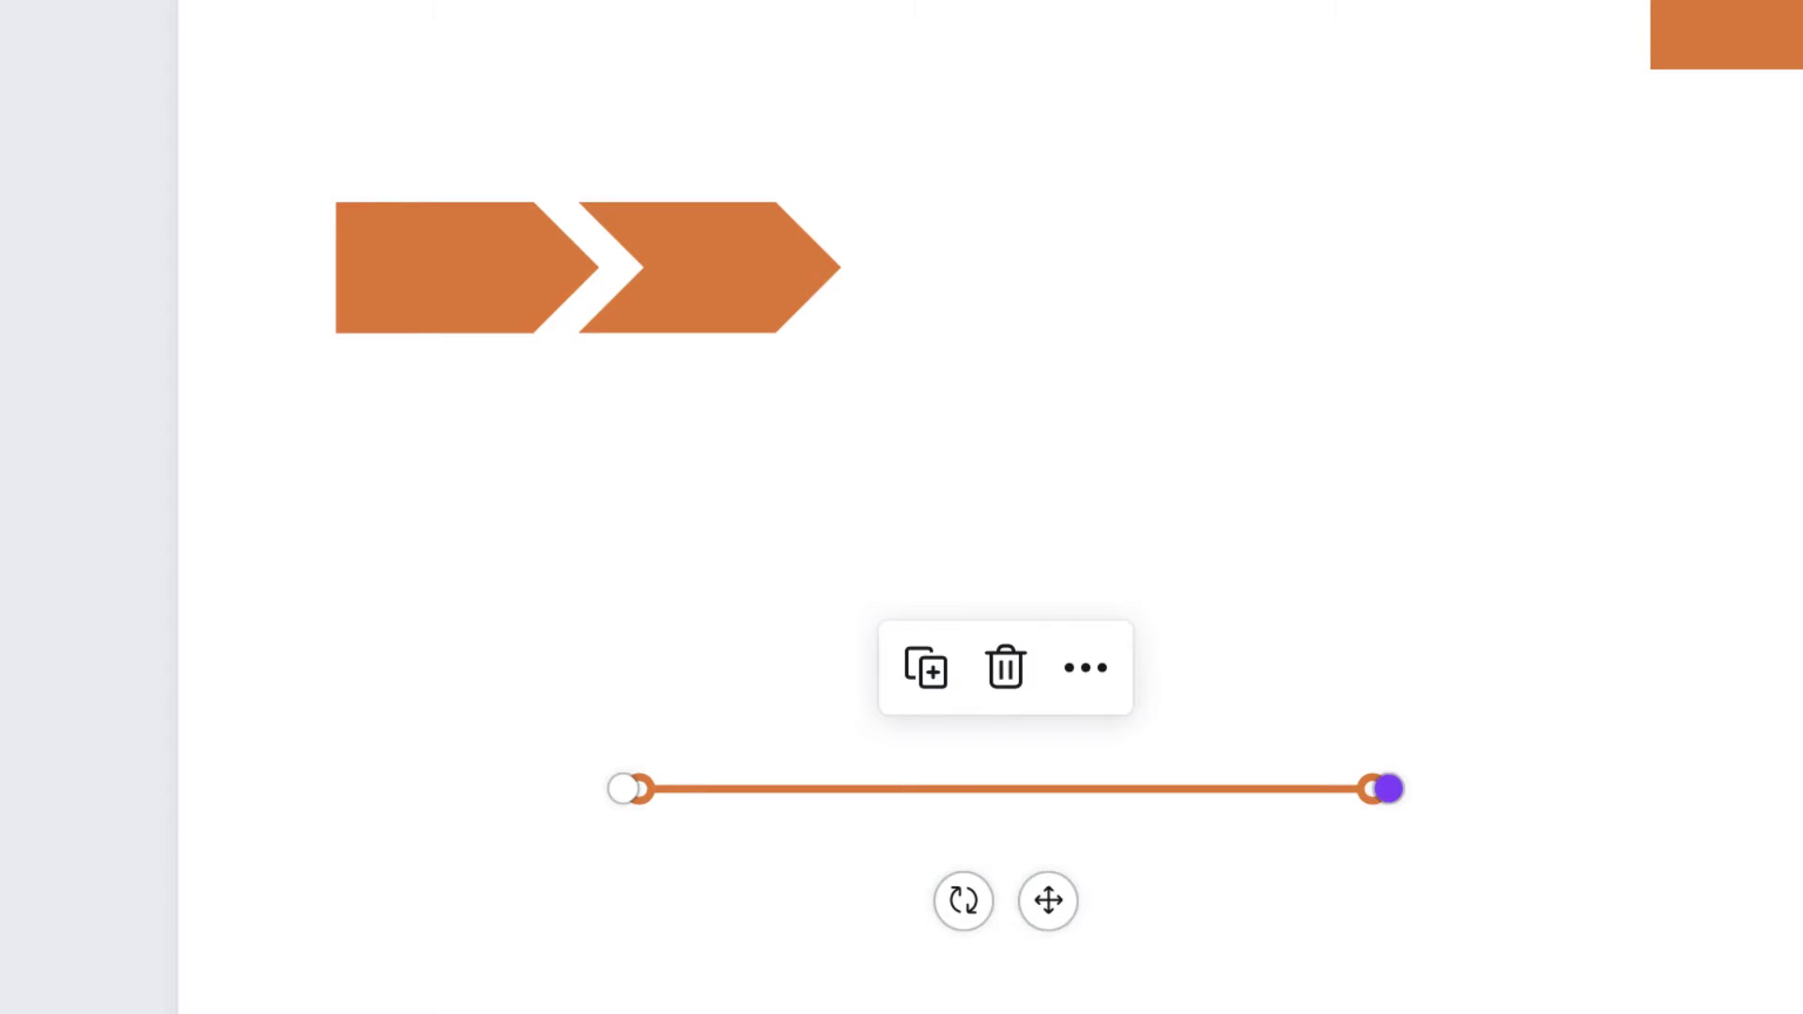
pyautogui.moveTo(1387, 789); pyautogui.dragTo(624, 588)
pyautogui.moveTo(953, 897); pyautogui.dragTo(562, 652)
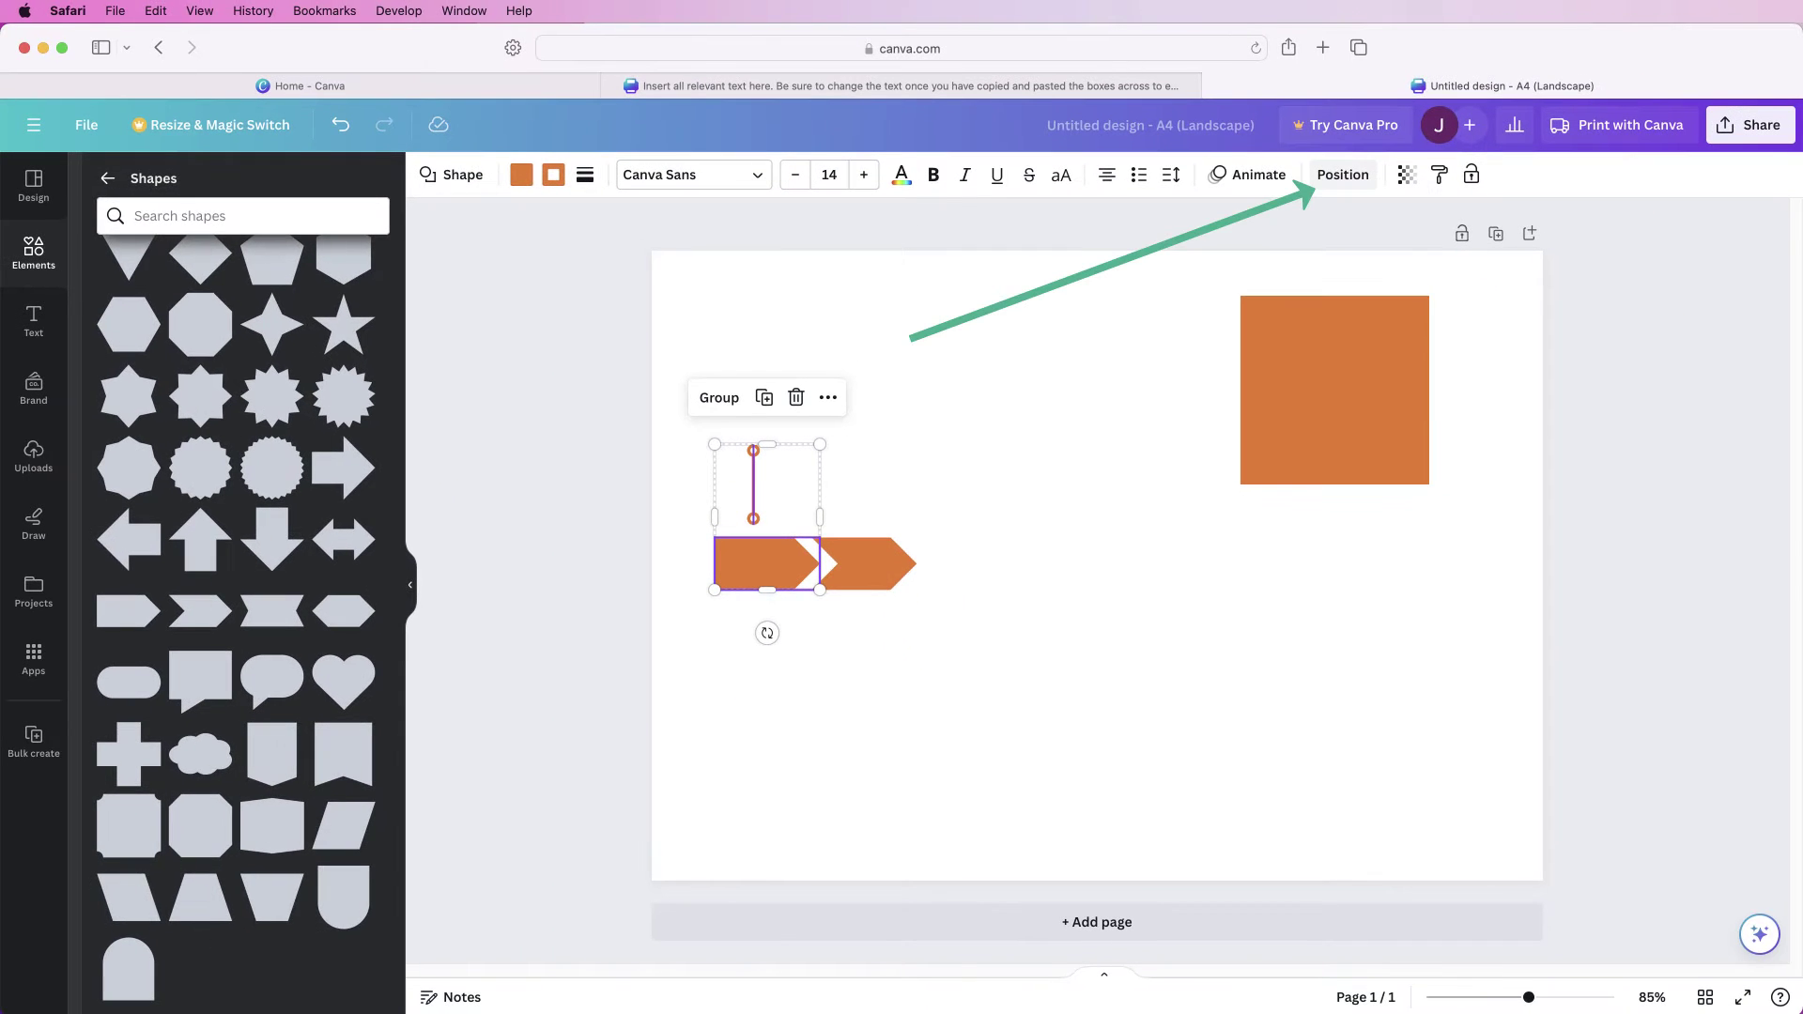
# - Centre the connector over the first arrow and shrink the orange square to 3.5 × 4.8 above it
pyautogui.click(1343, 175)
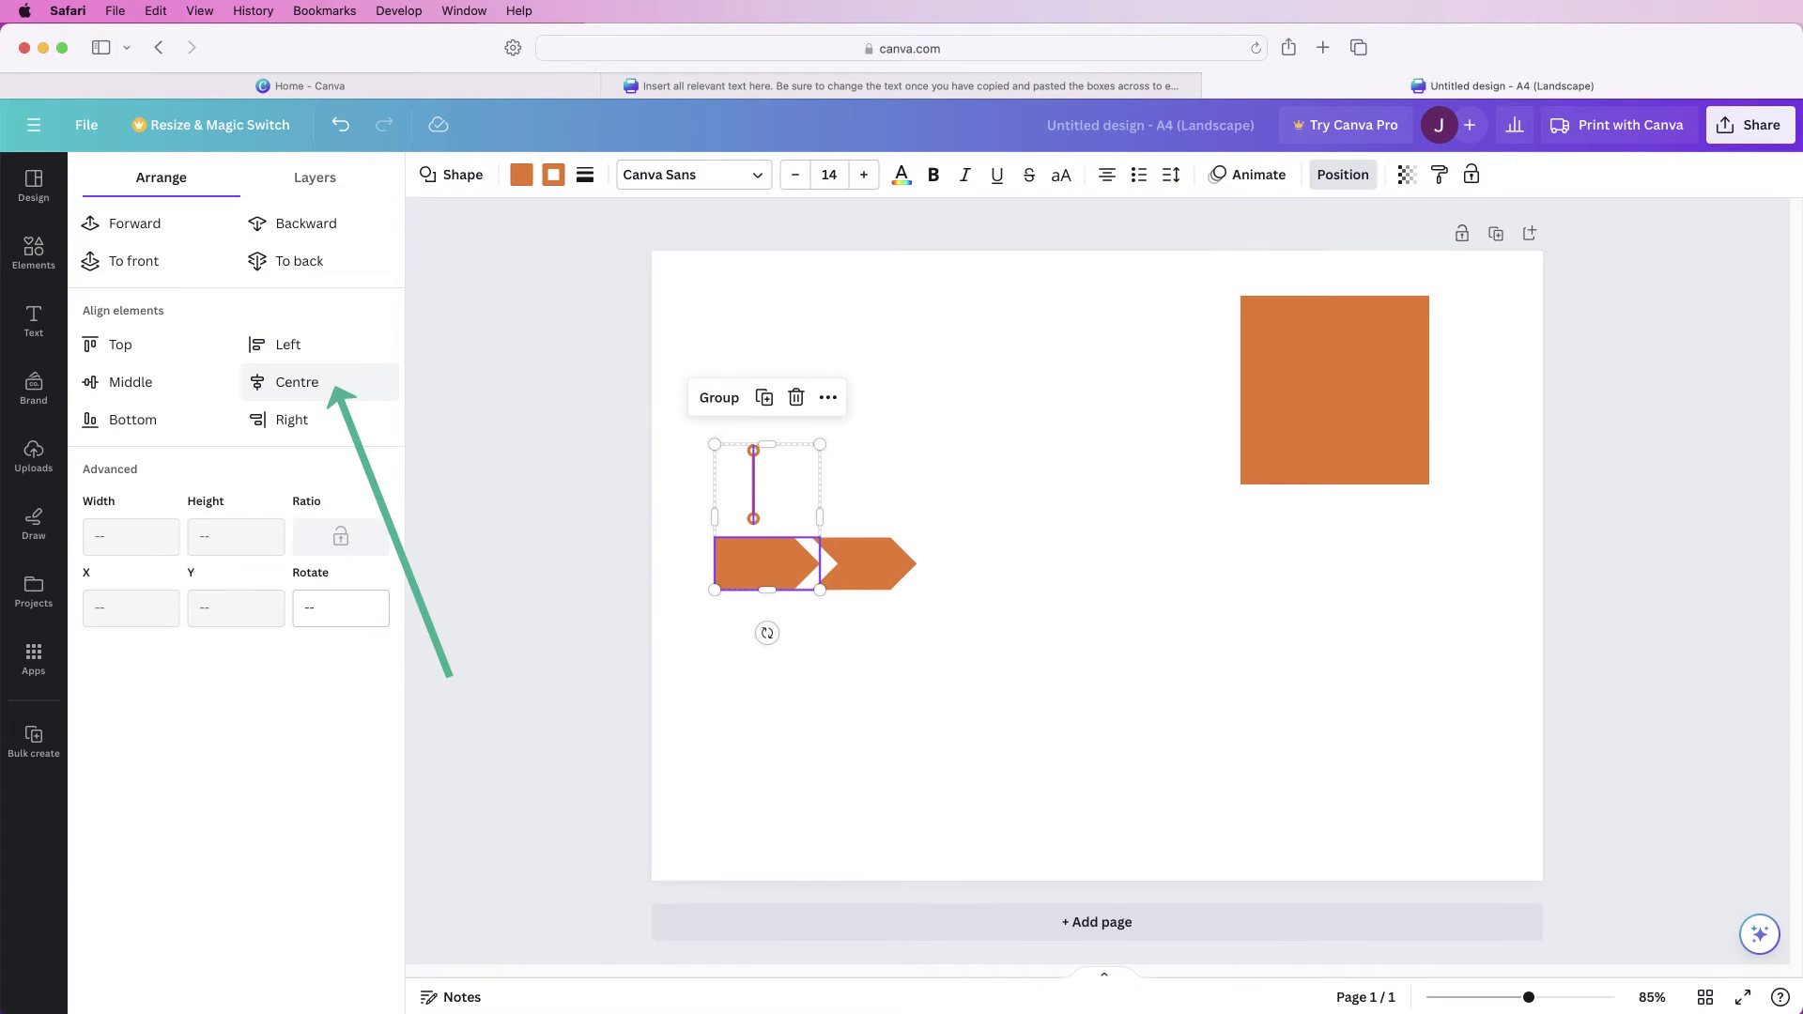
pyautogui.click(290, 385)
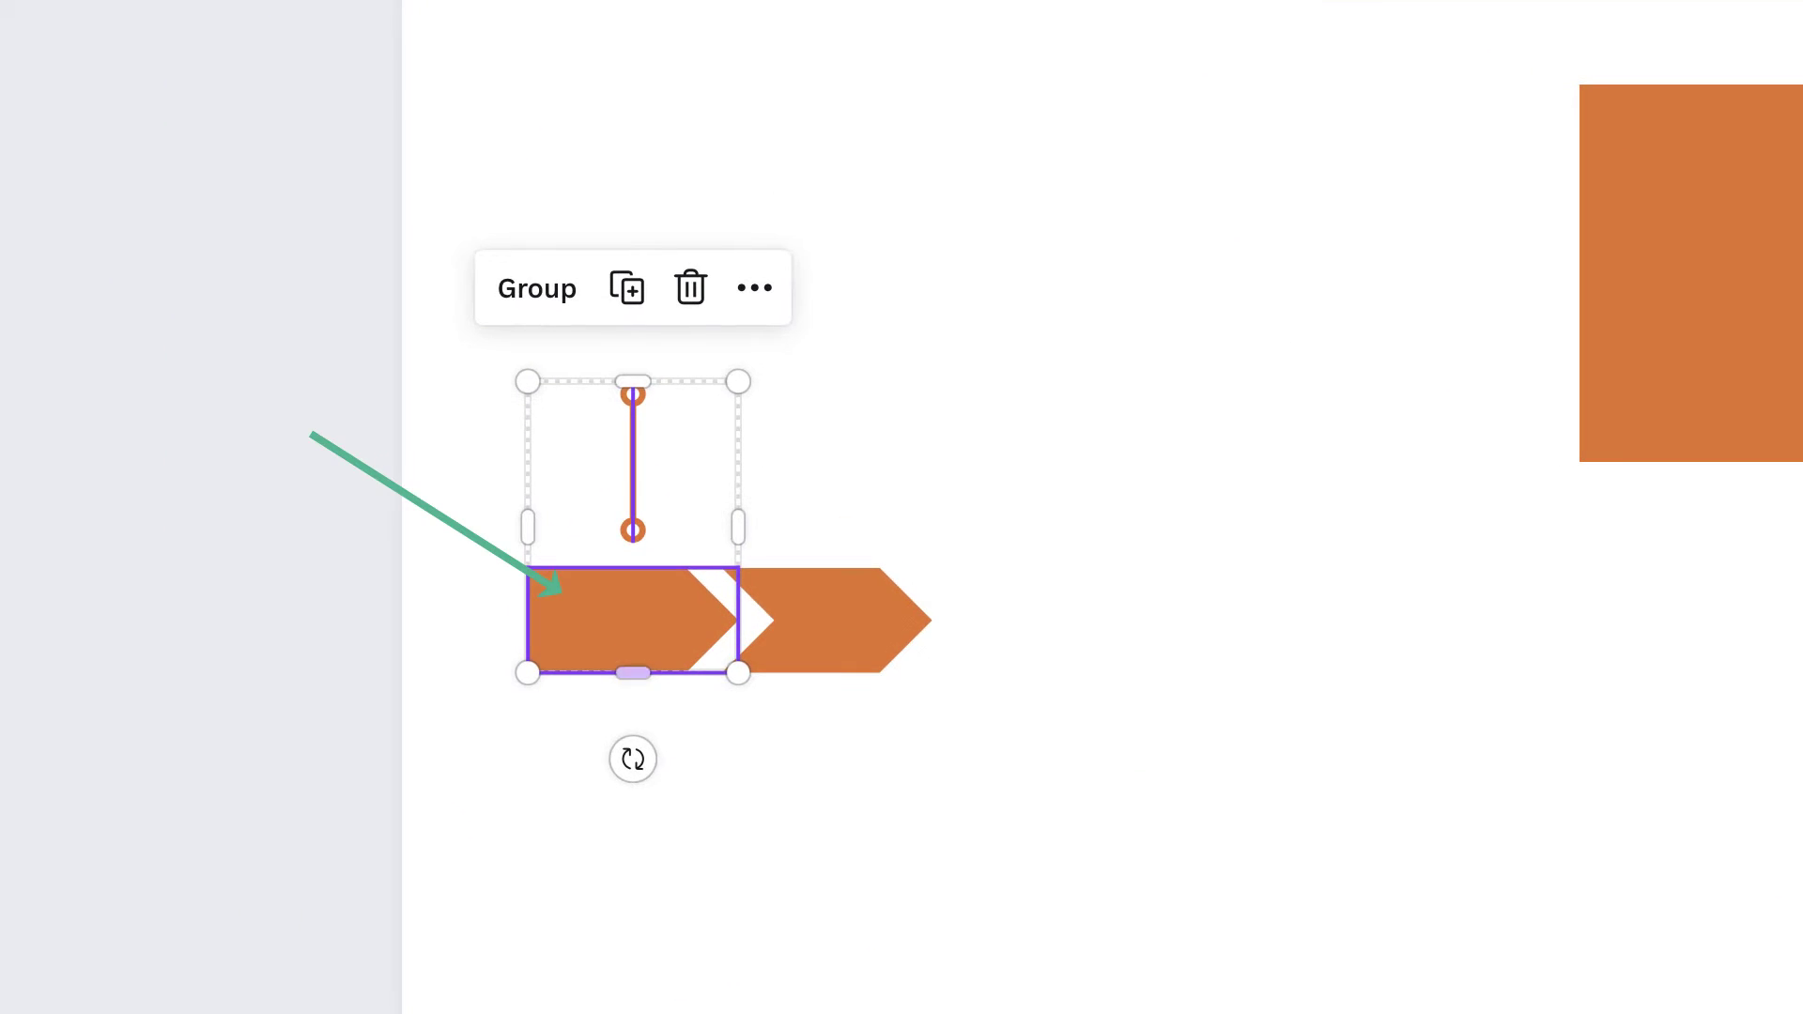
pyautogui.click(1747, 273)
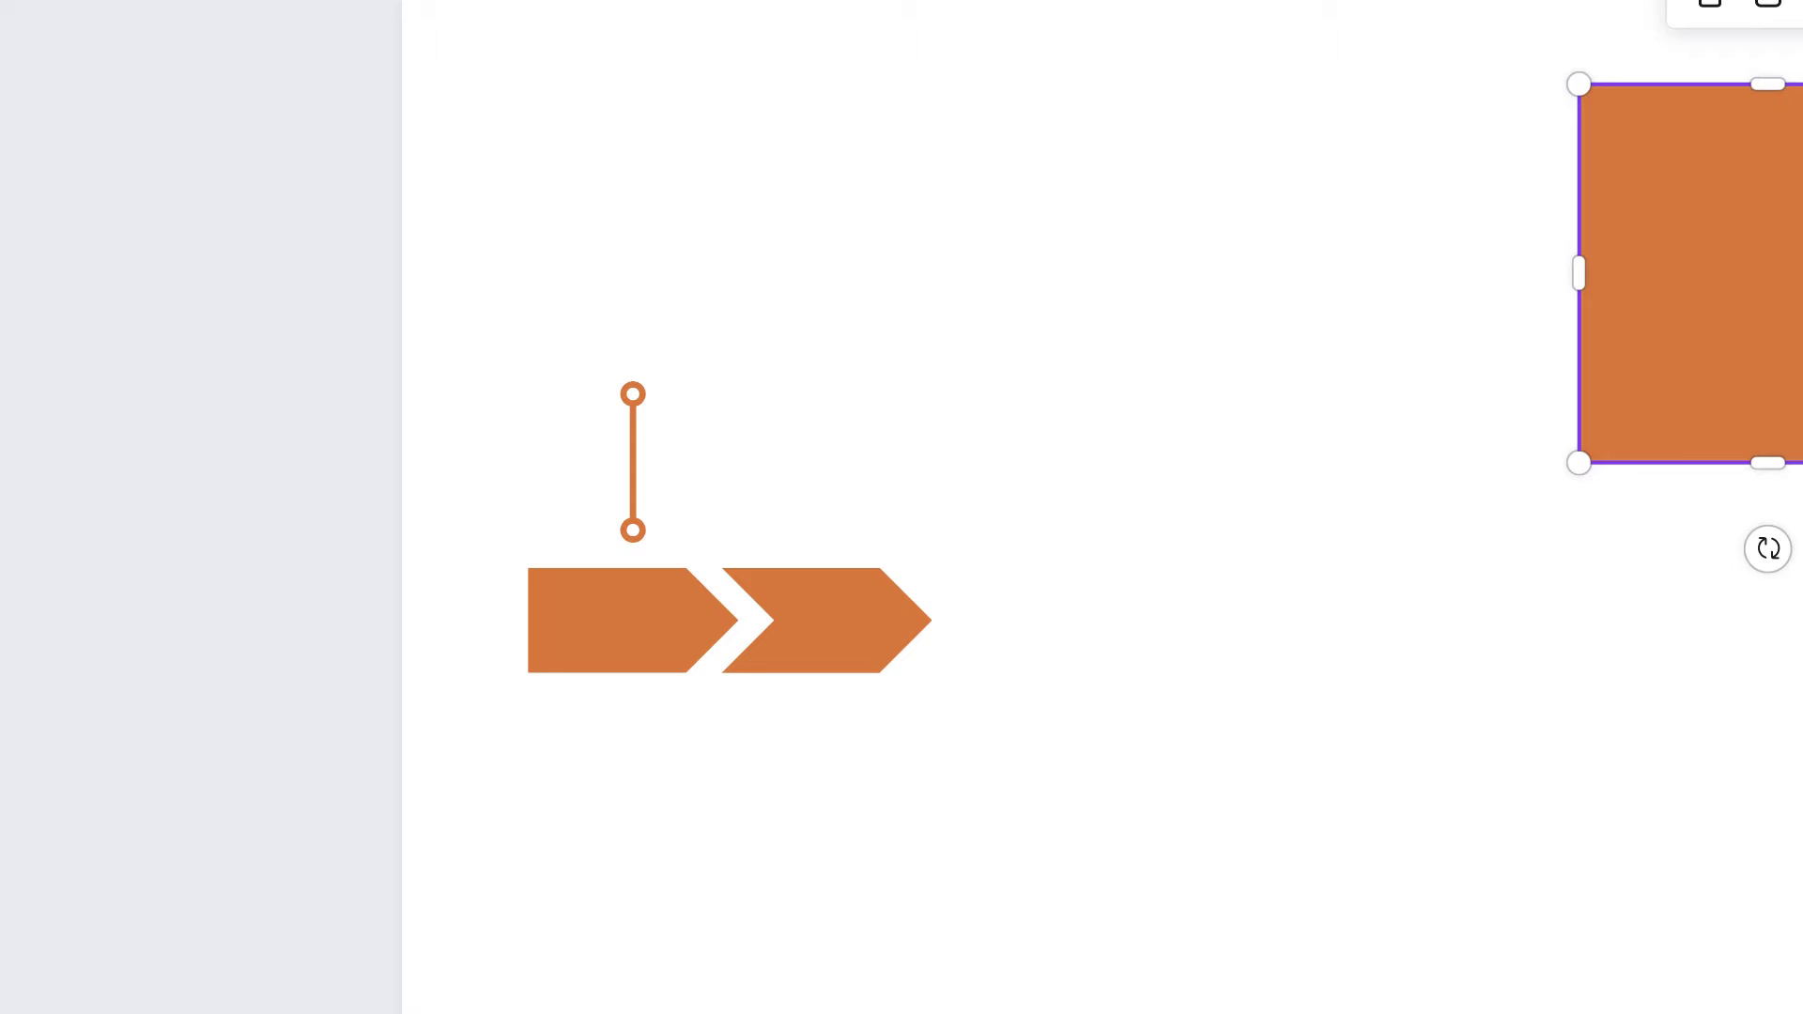
pyautogui.moveTo(1802, 84); pyautogui.dragTo(1764, 177)
pyautogui.moveTo(1671, 319); pyautogui.dragTo(738, 213)
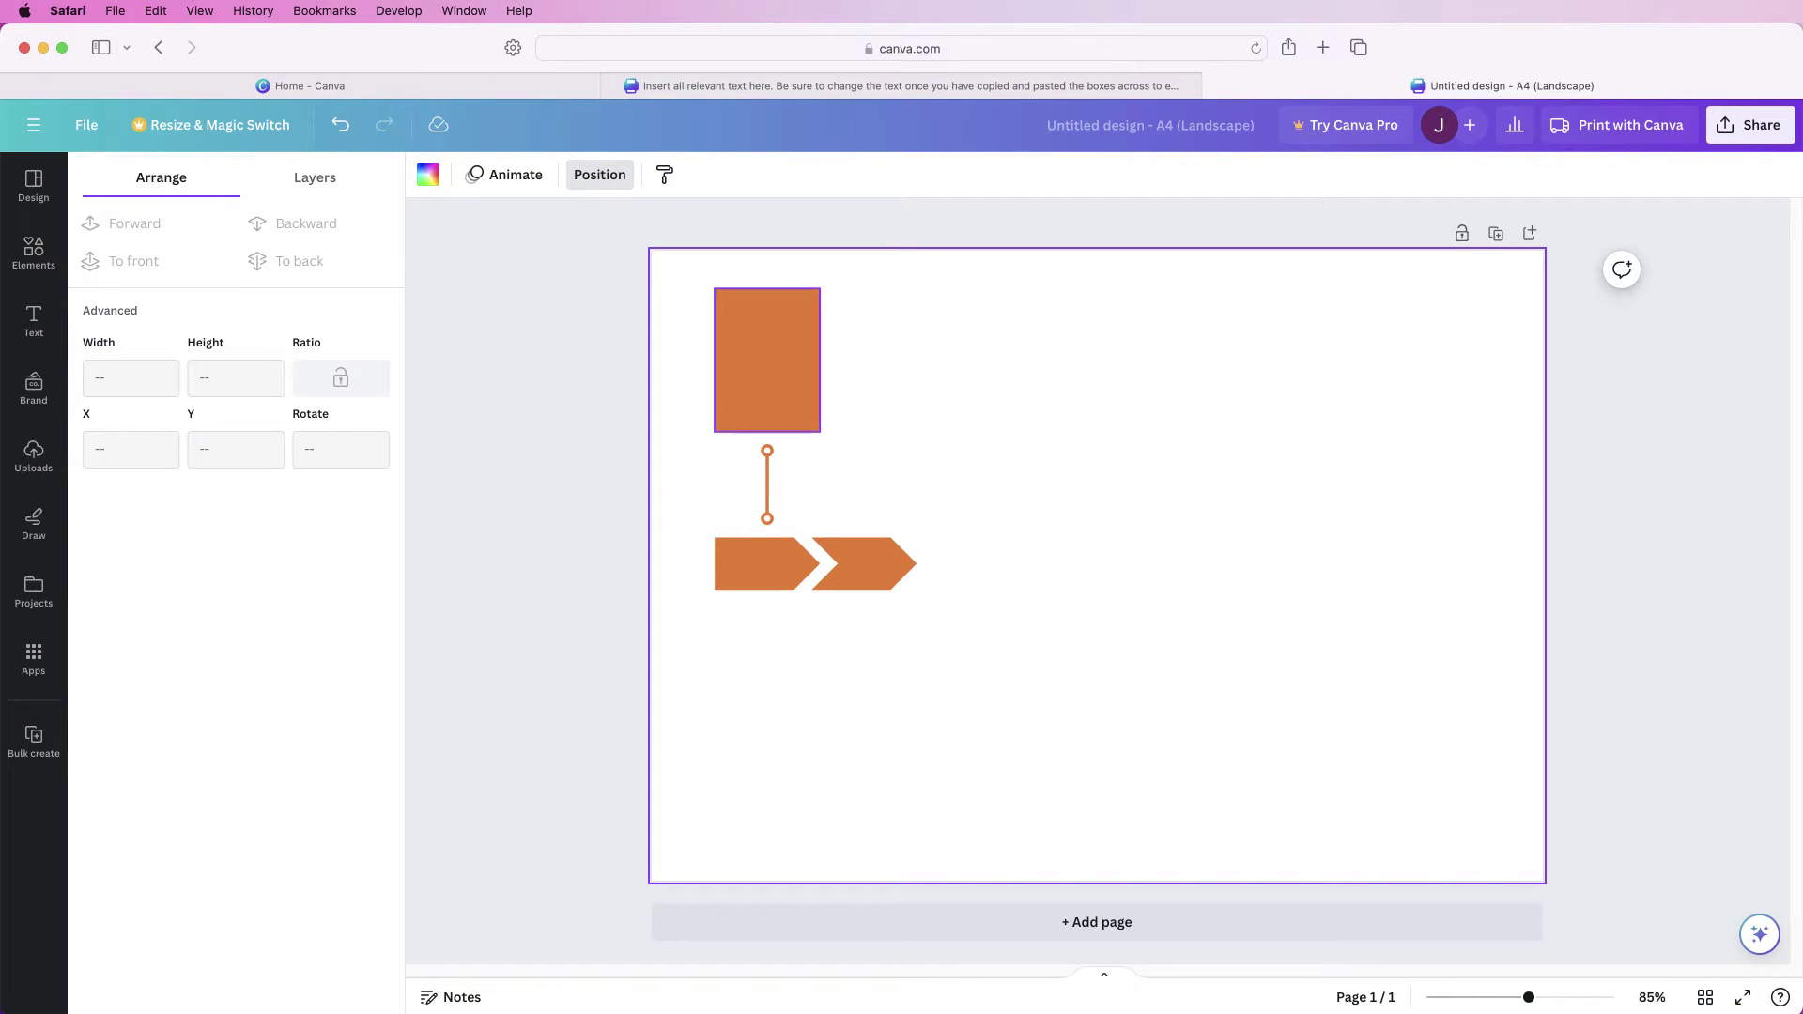
# - Paste the TITLE 1 timeline text into a body-text box and narrow it so the text wraps
pyautogui.click(33, 321)
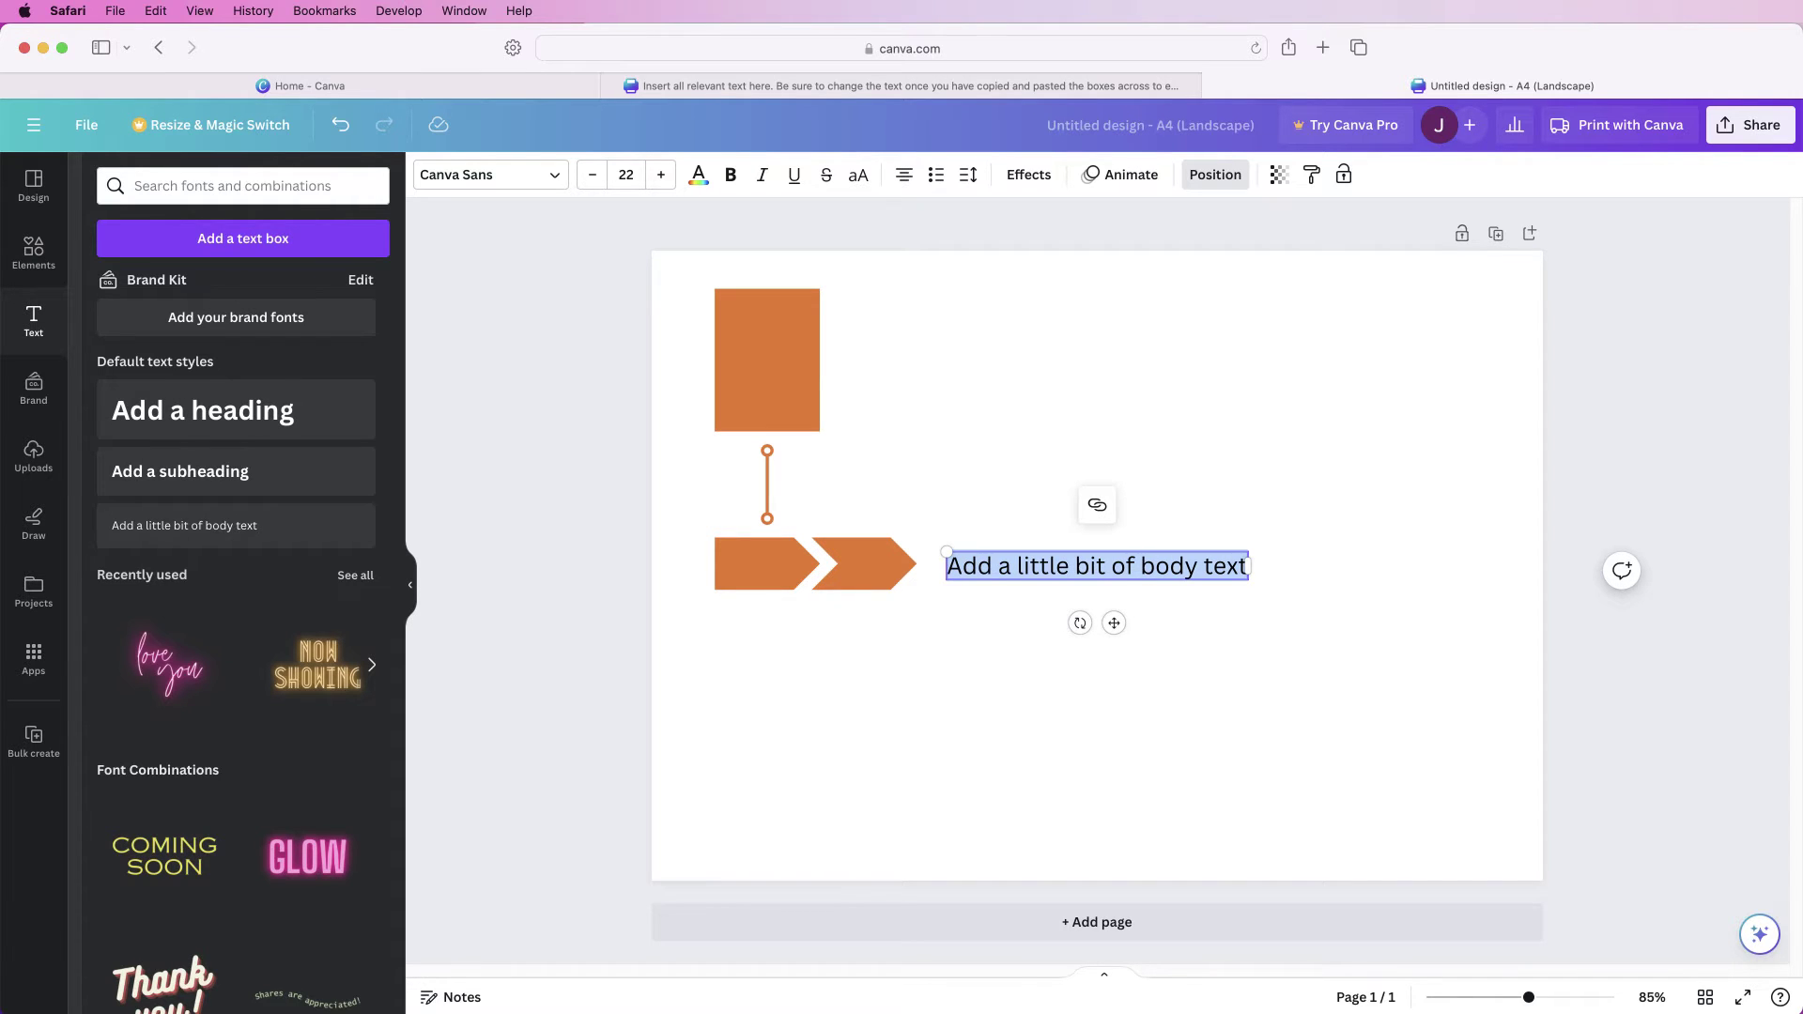
pyautogui.write('TITLE 1  Insert all relevant text here. Be sure to change the text once you have copied and pasted the boxes across to each timeline point.')
pyautogui.moveTo(1542, 646); pyautogui.dragTo(932, 713)
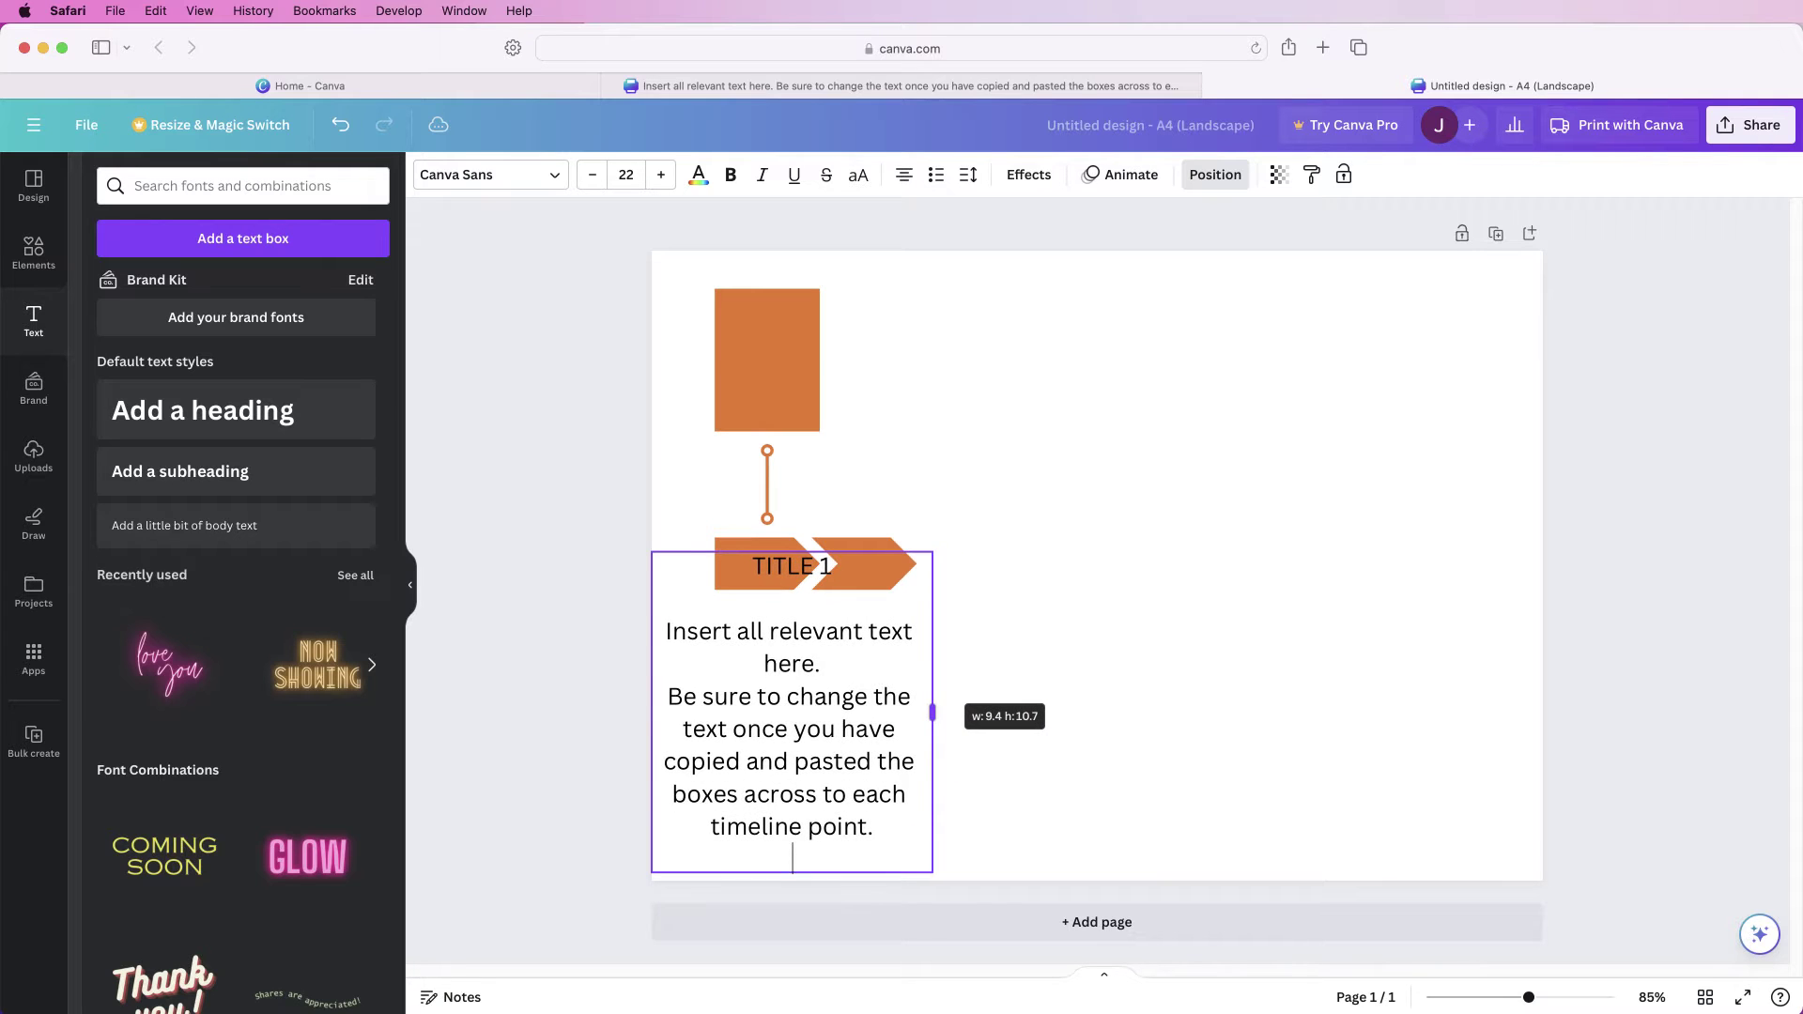
pyautogui.moveTo(792, 856); pyautogui.dragTo(789, 728)
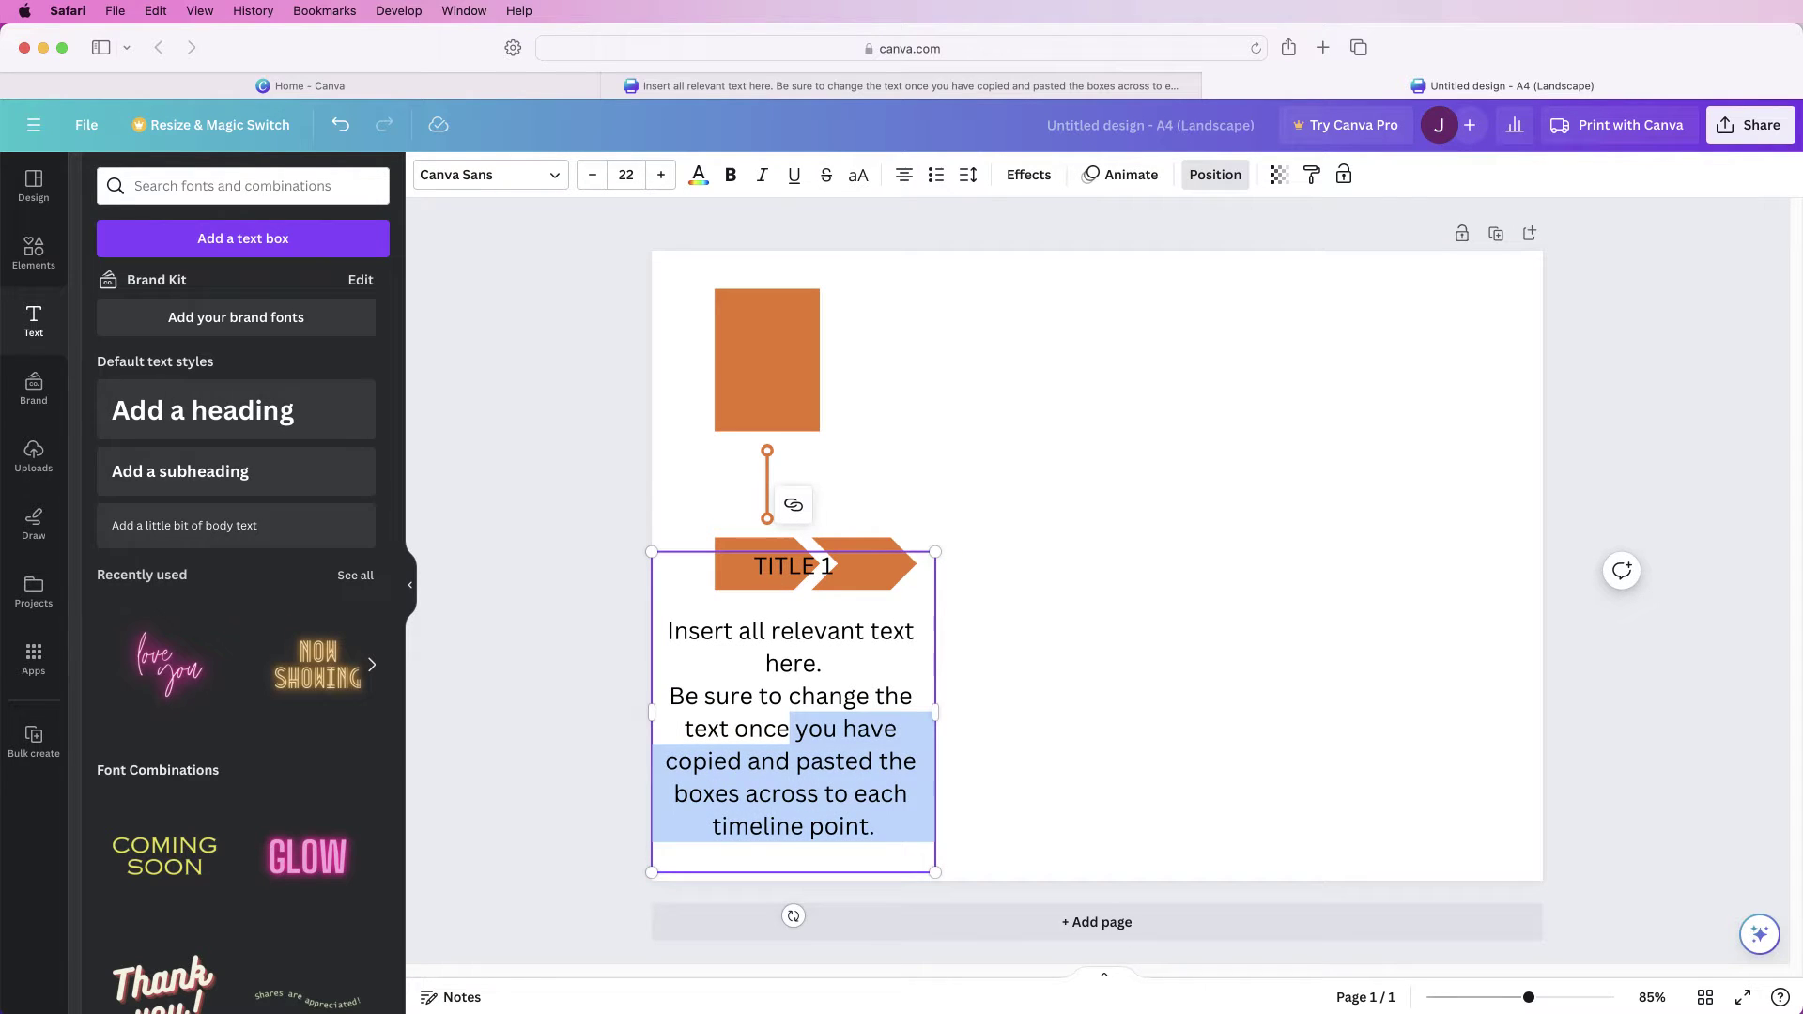
pyautogui.moveTo(839, 567); pyautogui.dragTo(942, 843)
pyautogui.click(942, 843)
pyautogui.click(830, 566)
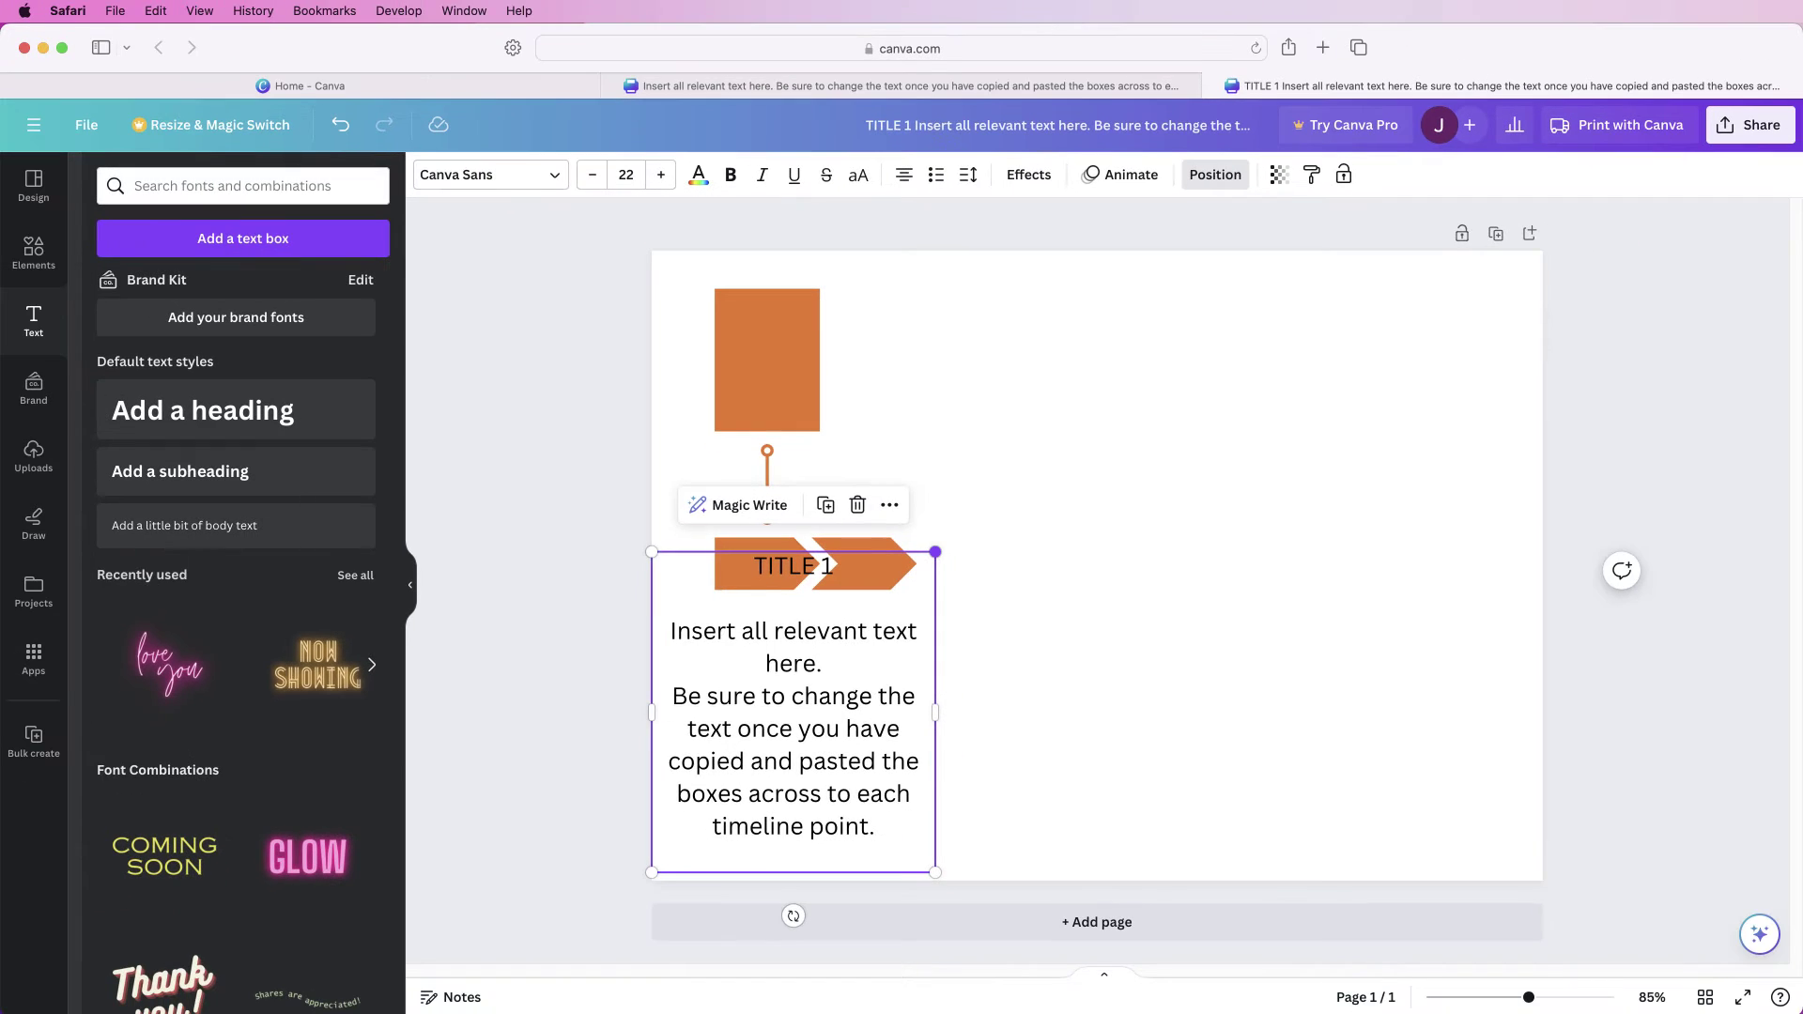
# - Shrink the TITLE 1 text box to size 8.2 and move it onto the orange rectangle
pyautogui.moveTo(934, 551); pyautogui.dragTo(764, 737)
pyautogui.moveTo(708, 803); pyautogui.dragTo(772, 371)
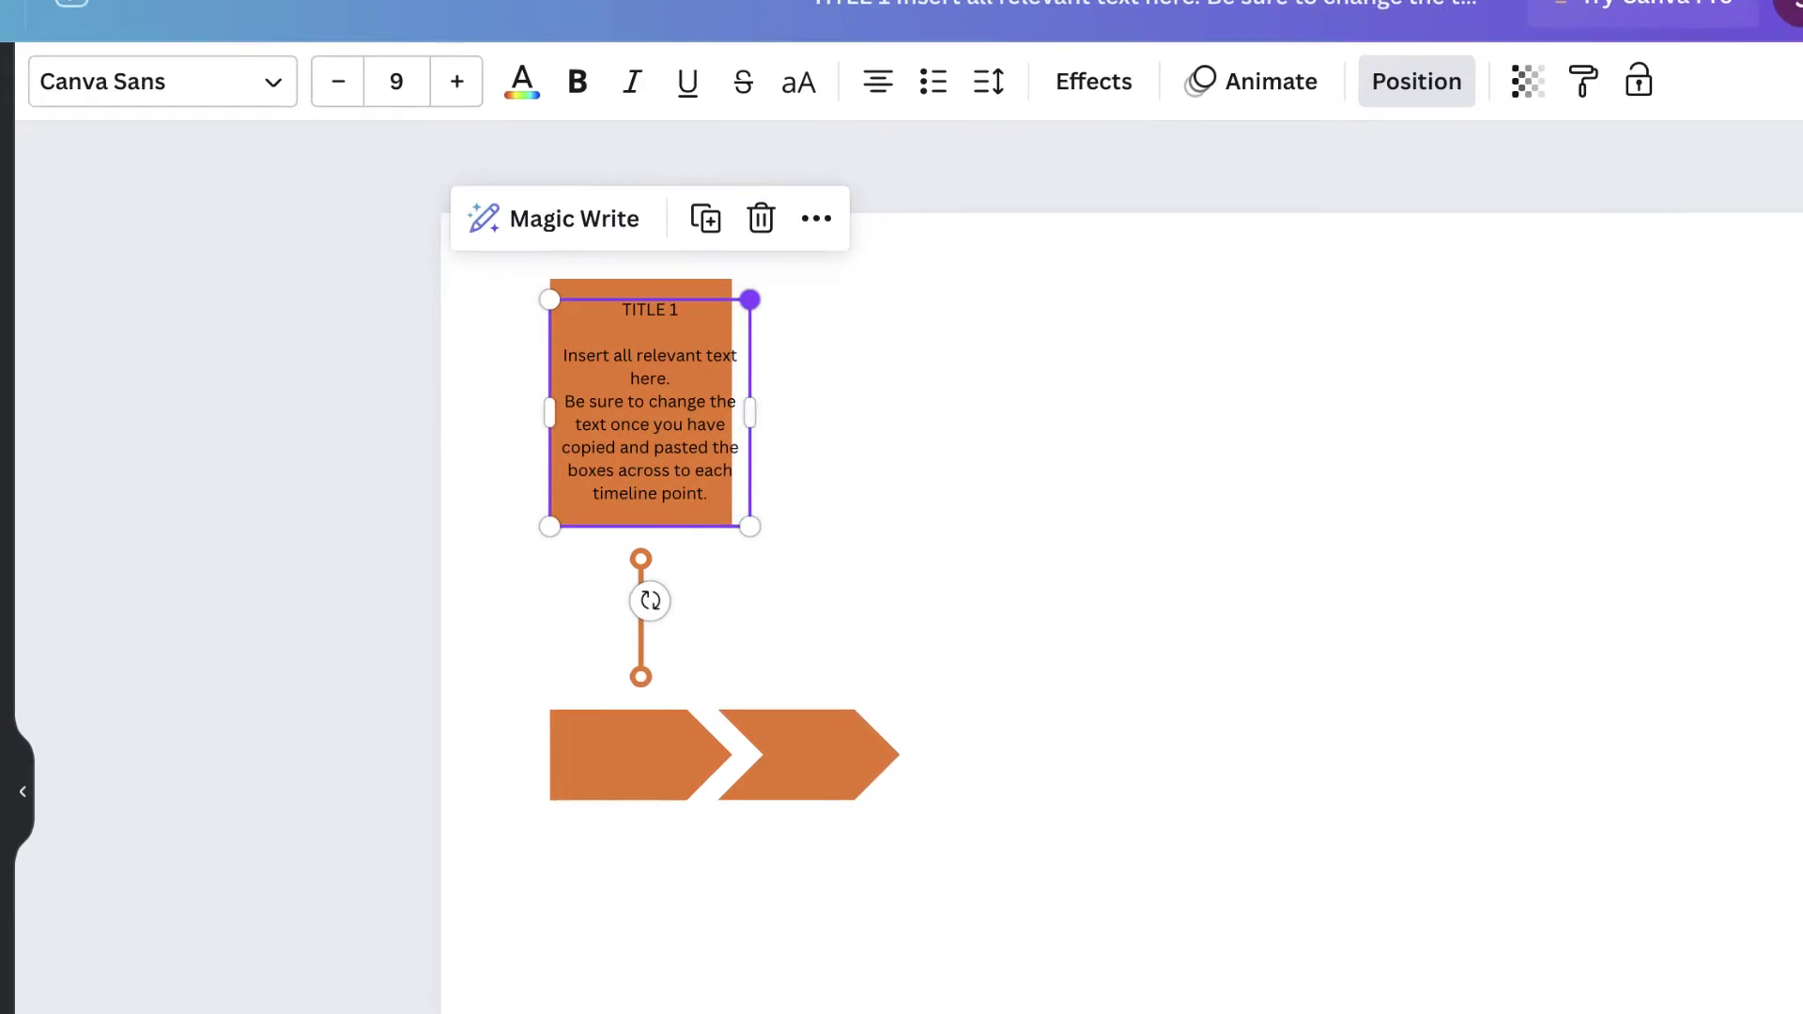
pyautogui.moveTo(830, 305); pyautogui.dragTo(826, 304)
pyautogui.moveTo(712, 308); pyautogui.dragTo(700, 322)
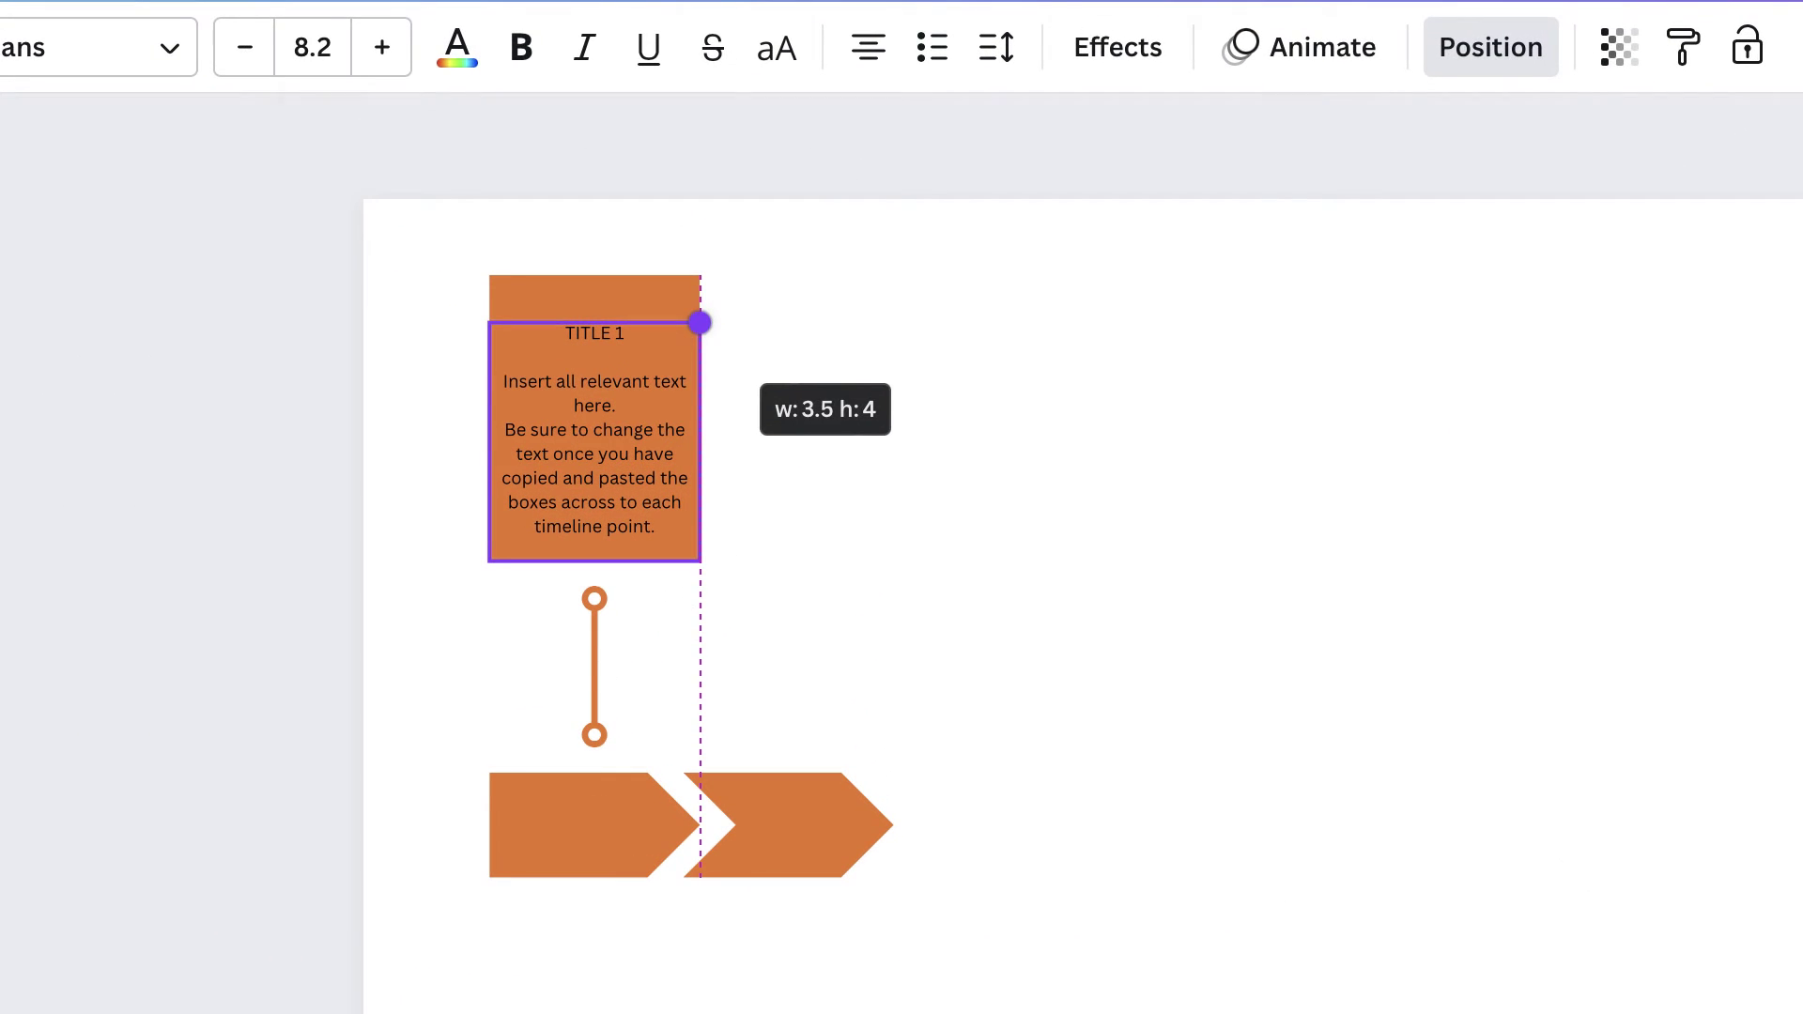
pyautogui.click(596, 287)
pyautogui.click(595, 375)
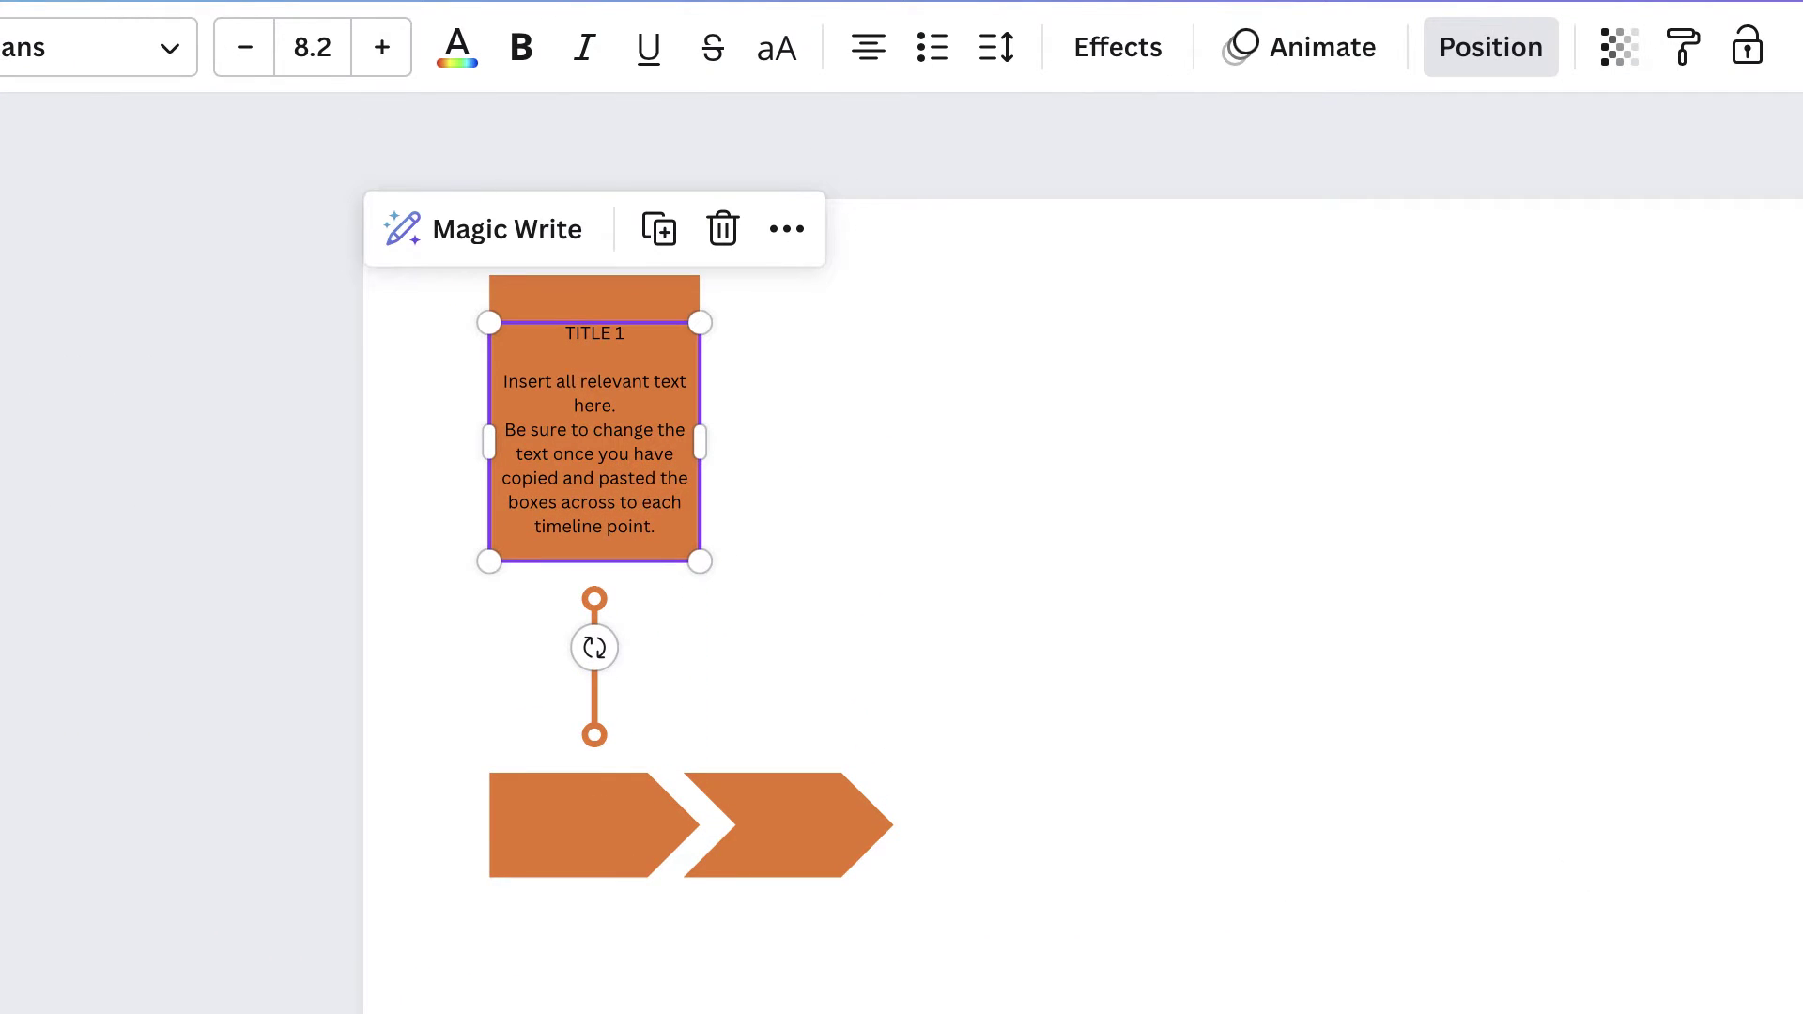
pyautogui.press('Up')
pyautogui.press('Up')
pyautogui.press('Up')
pyautogui.press('Up')
pyautogui.press('Up')
pyautogui.press('Up')
pyautogui.press('Up')
pyautogui.press('Up')
pyautogui.press('Up')
pyautogui.press('Up')
pyautogui.press('Up')
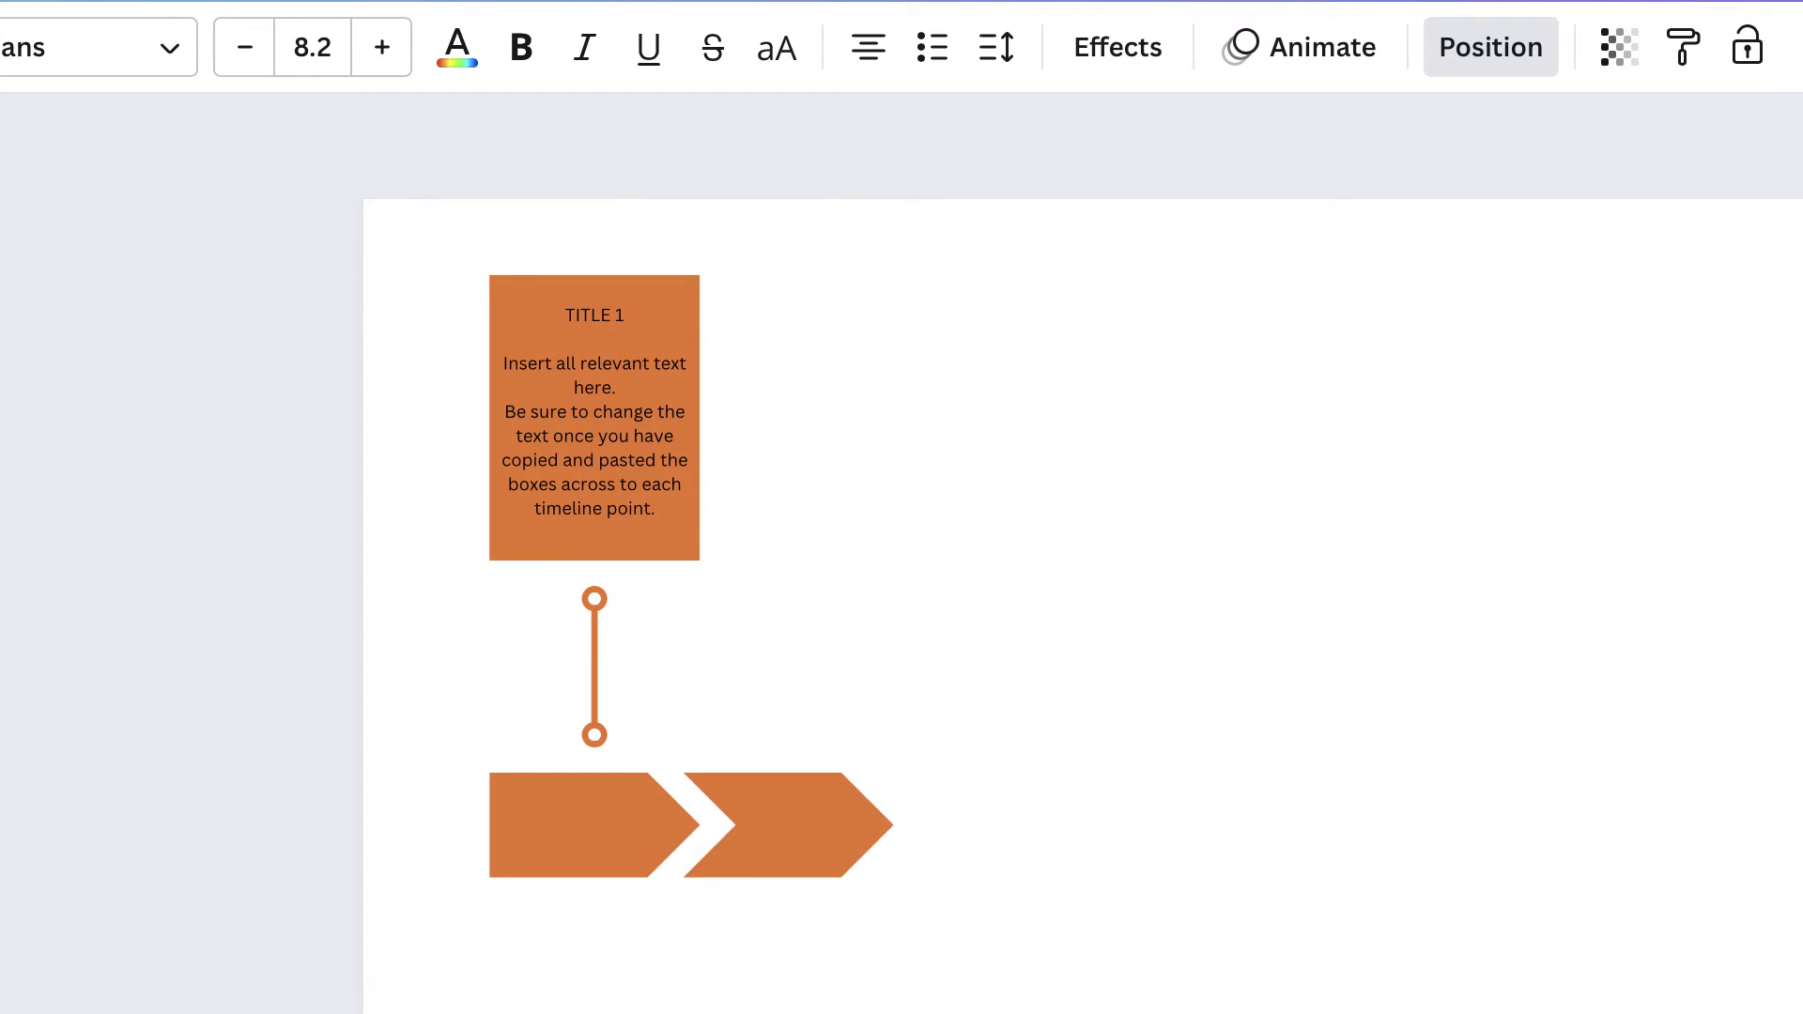
# - Narrow the text so it rewraps and centre it inside the orange rectangle
pyautogui.click(632, 436)
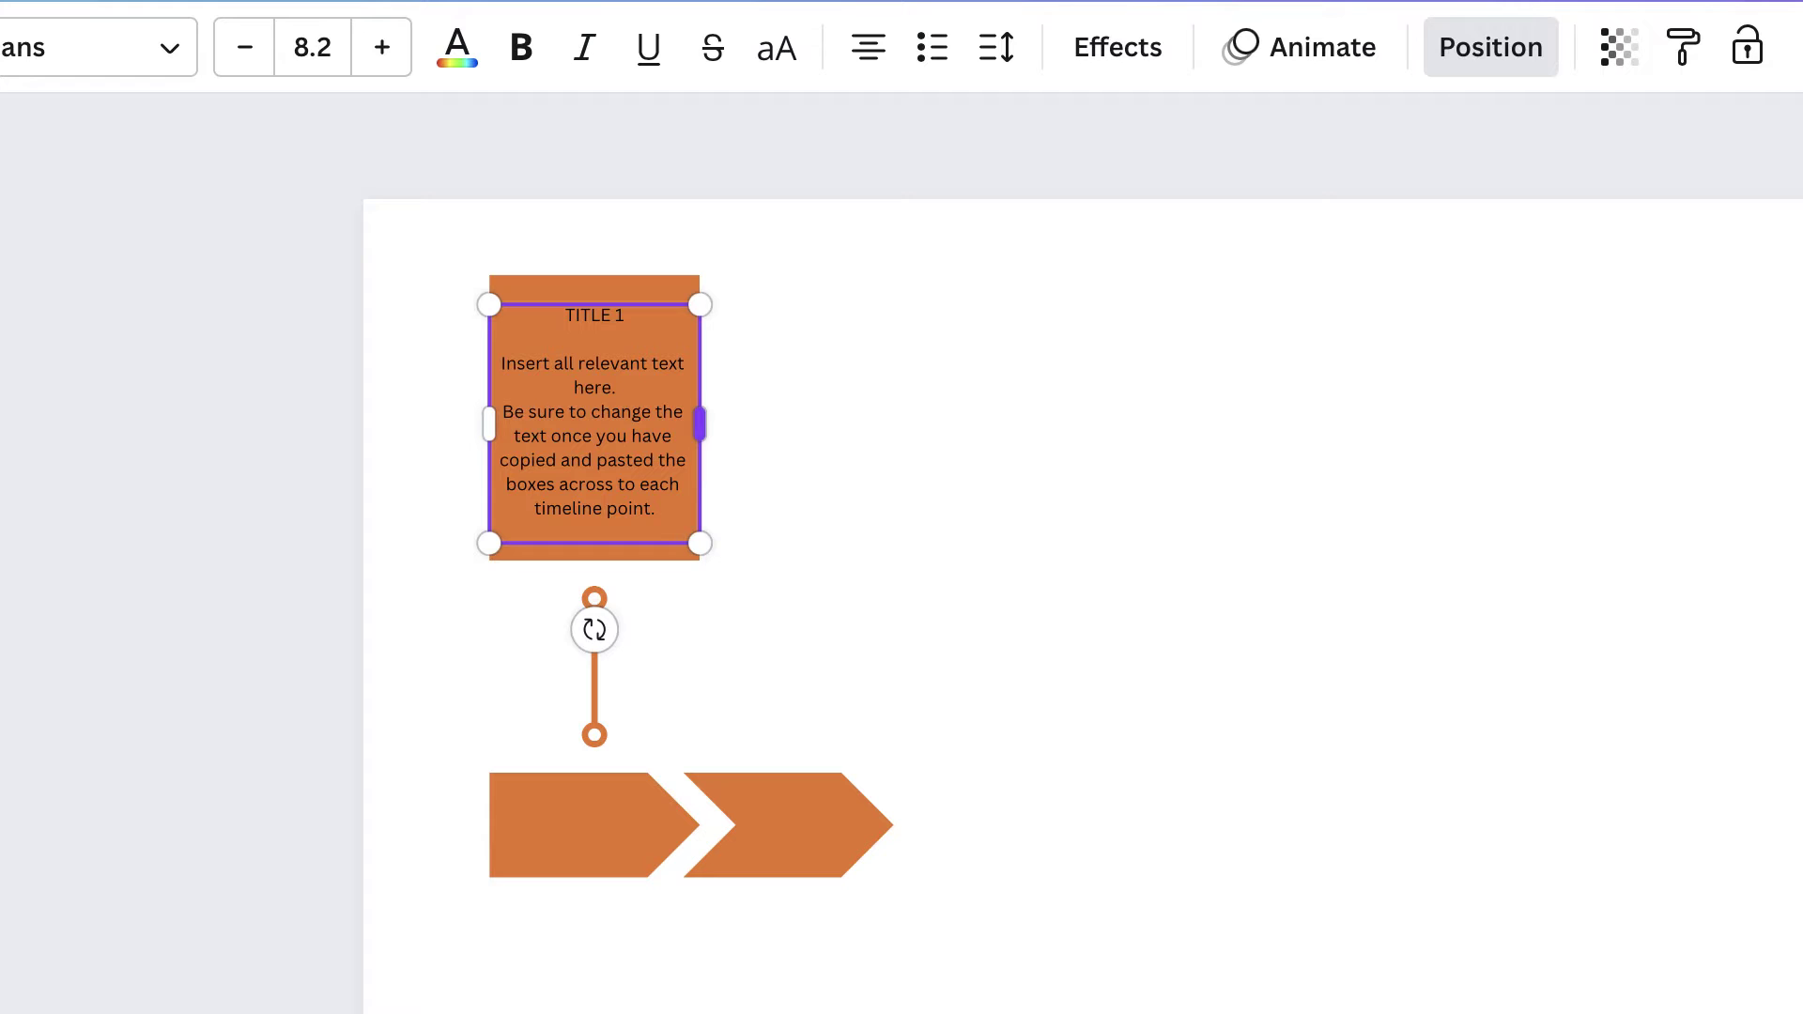
pyautogui.moveTo(699, 425); pyautogui.dragTo(669, 436)
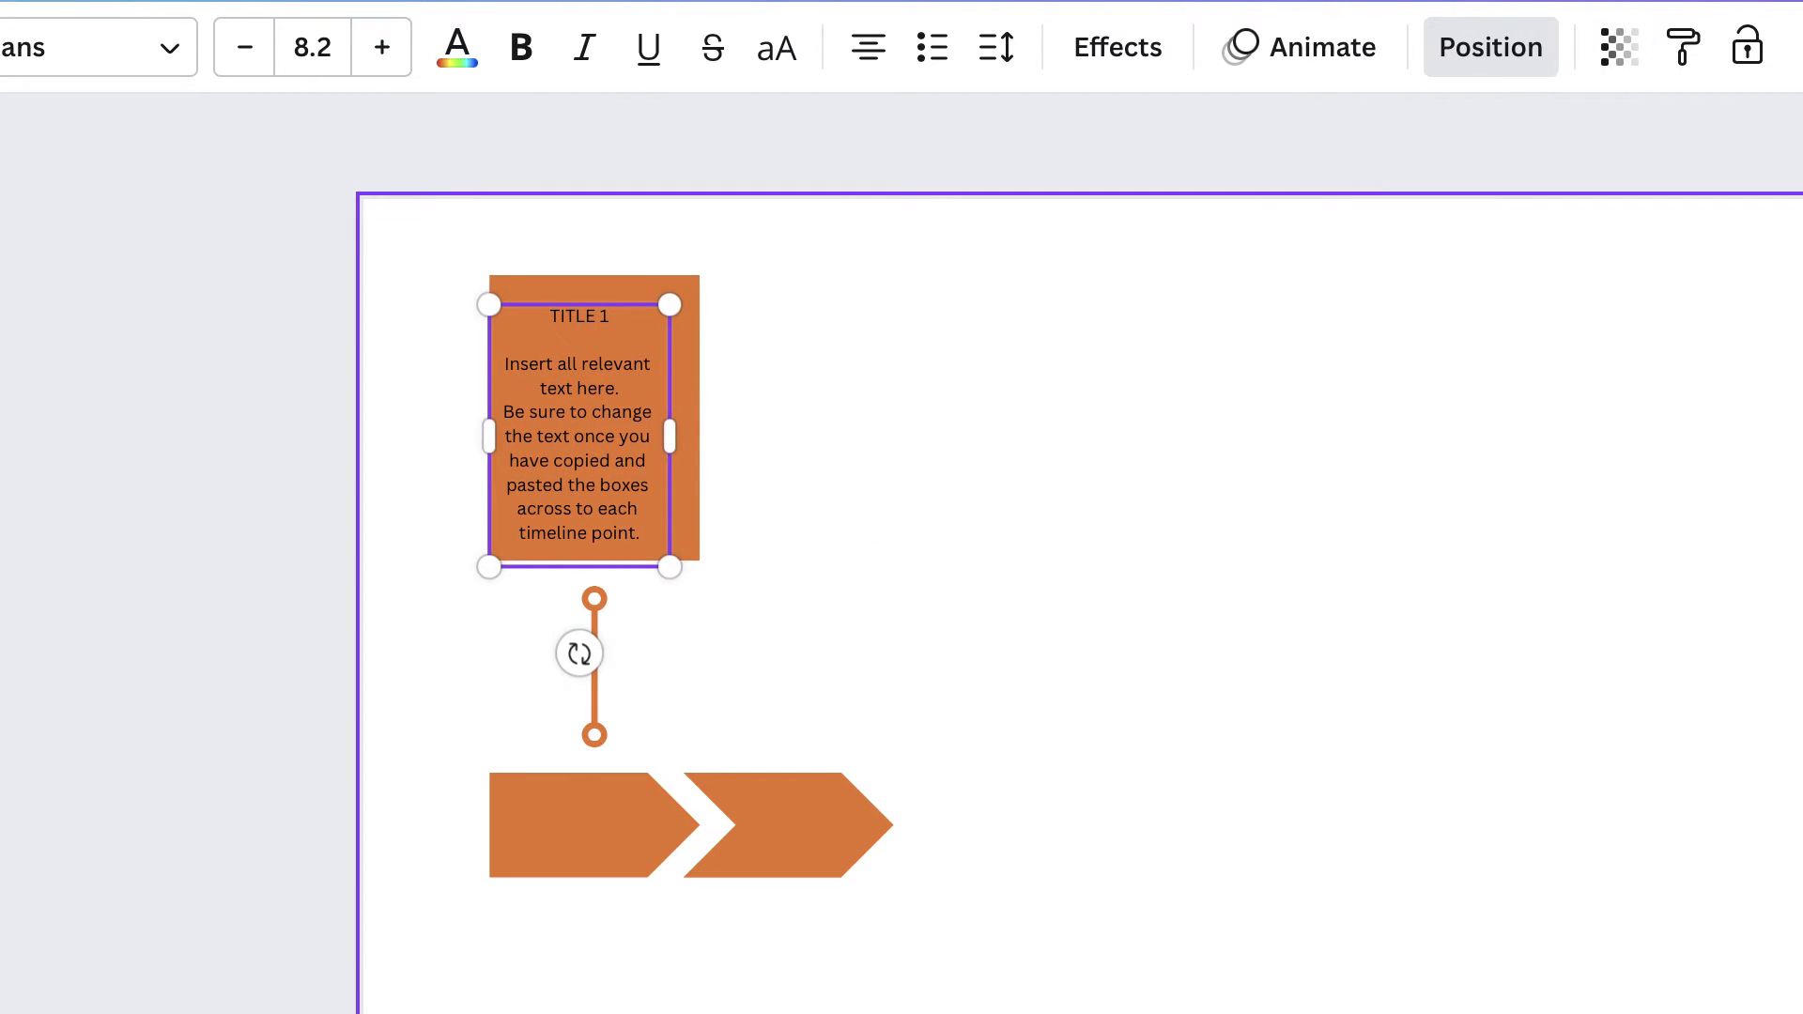
pyautogui.click(784, 435)
pyautogui.moveTo(580, 436); pyautogui.dragTo(594, 429)
pyautogui.press('Escape')
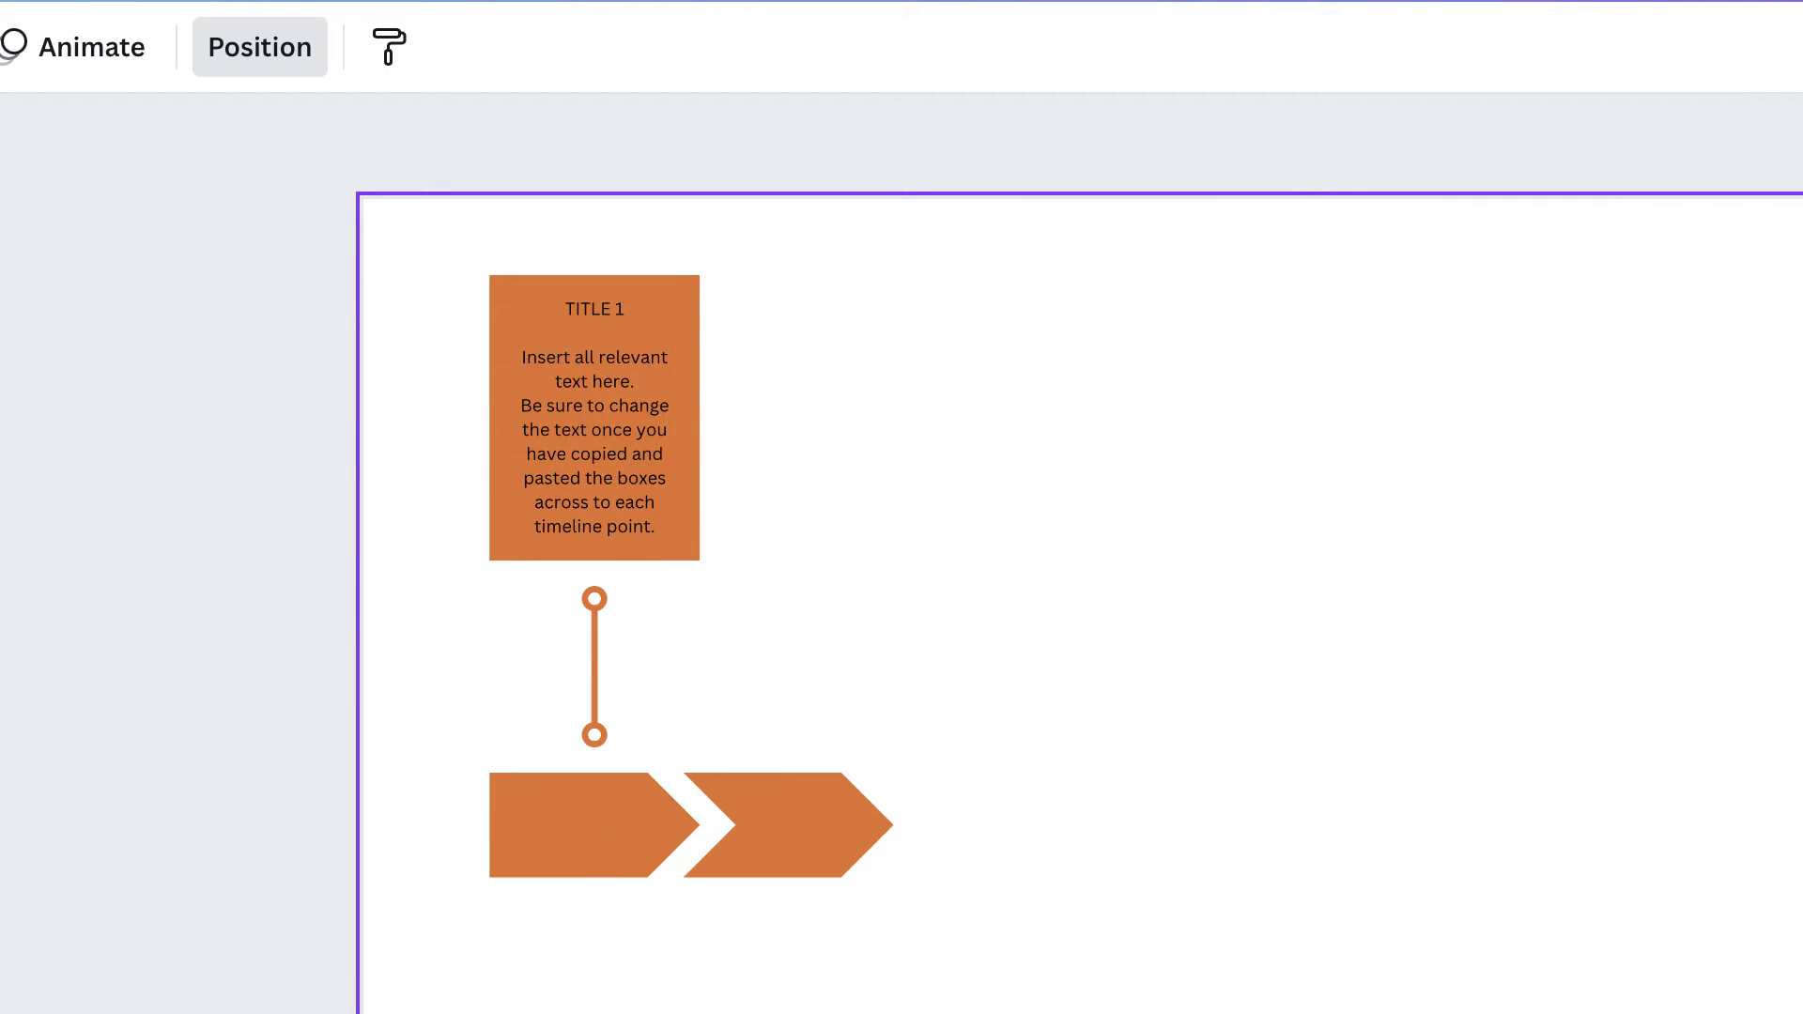
pyautogui.moveTo(735, 326); pyautogui.dragTo(638, 394)
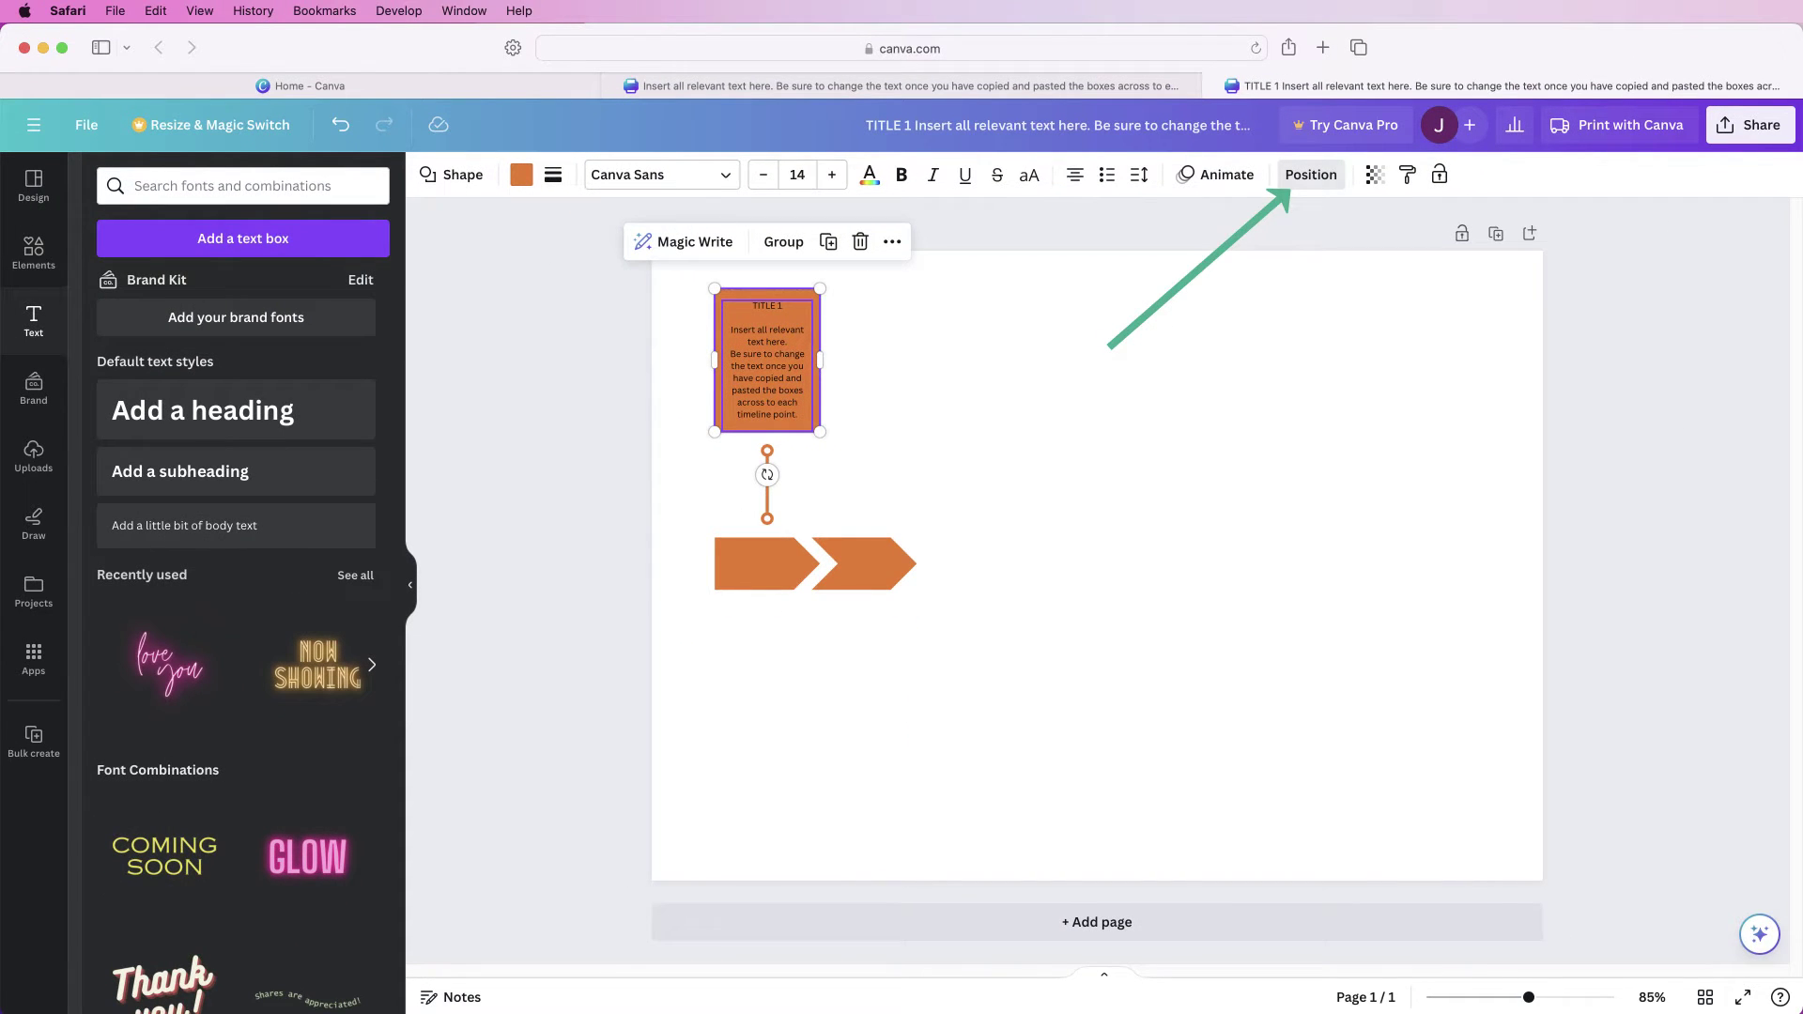
# - Middle-align TITLE 1 with the orange box, group them, and raise the group to Y 0.92 cm
pyautogui.click(1311, 175)
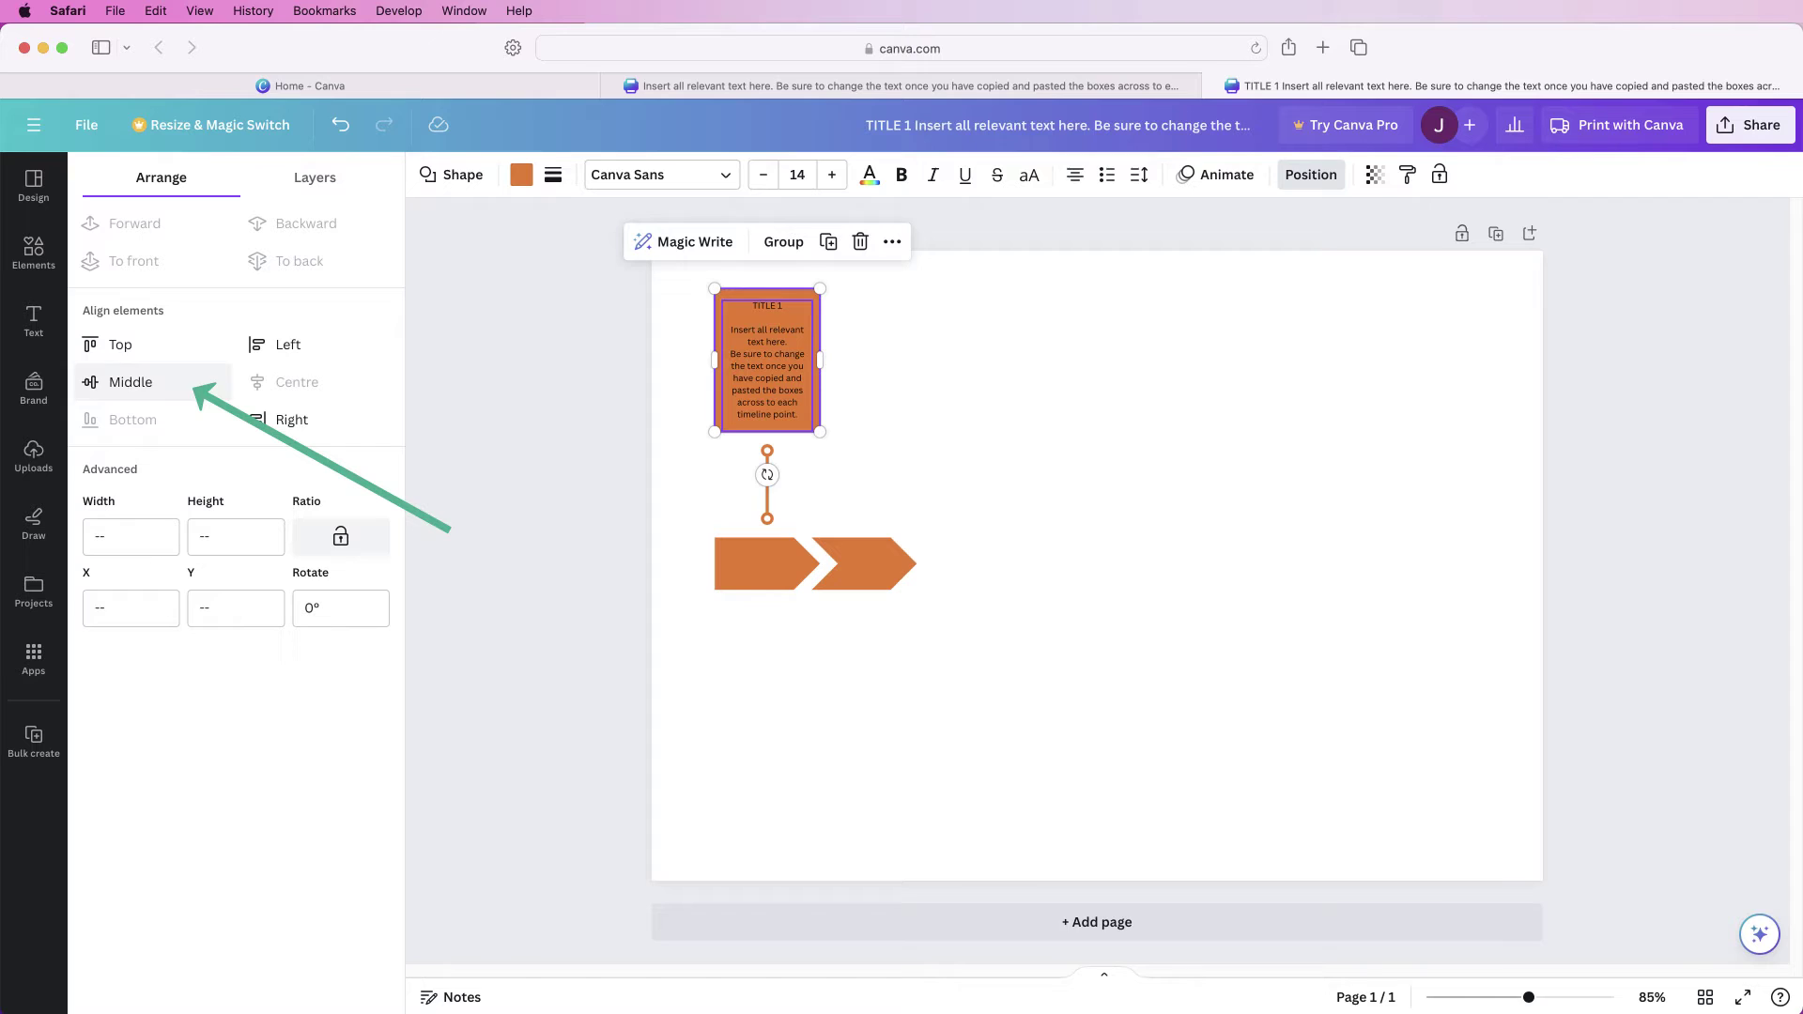
pyautogui.click(127, 383)
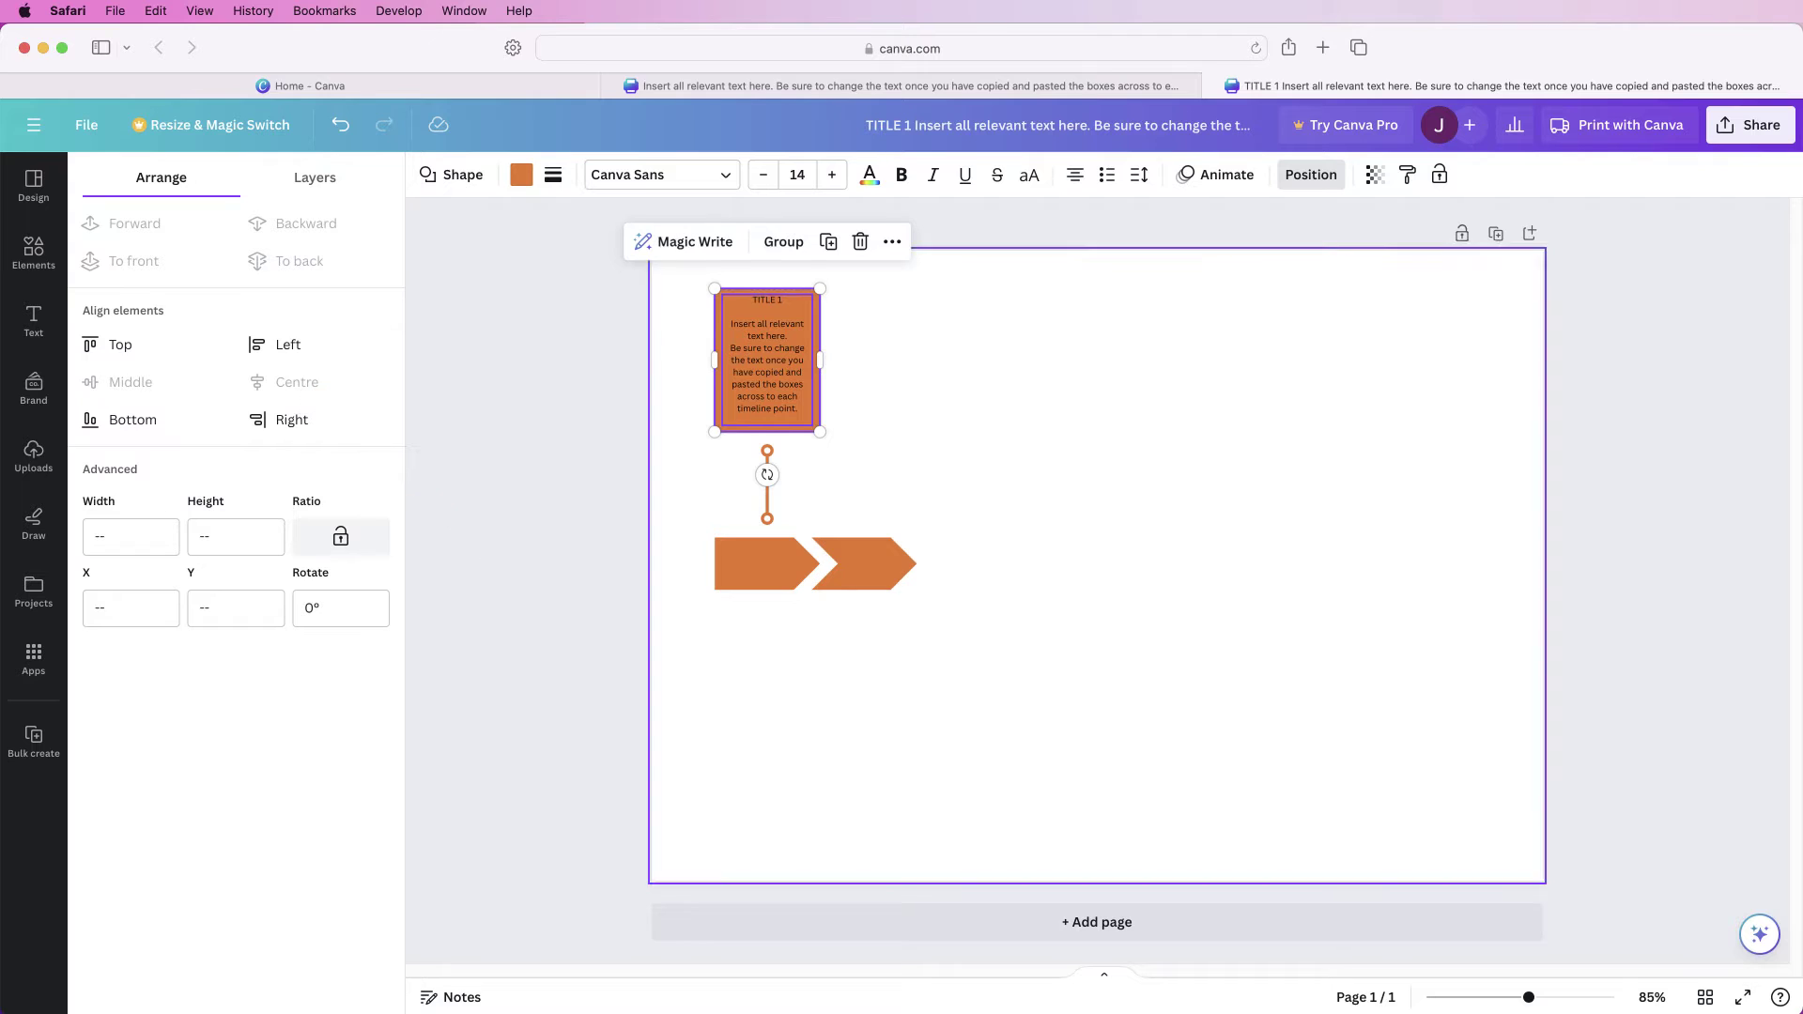
pyautogui.click(783, 241)
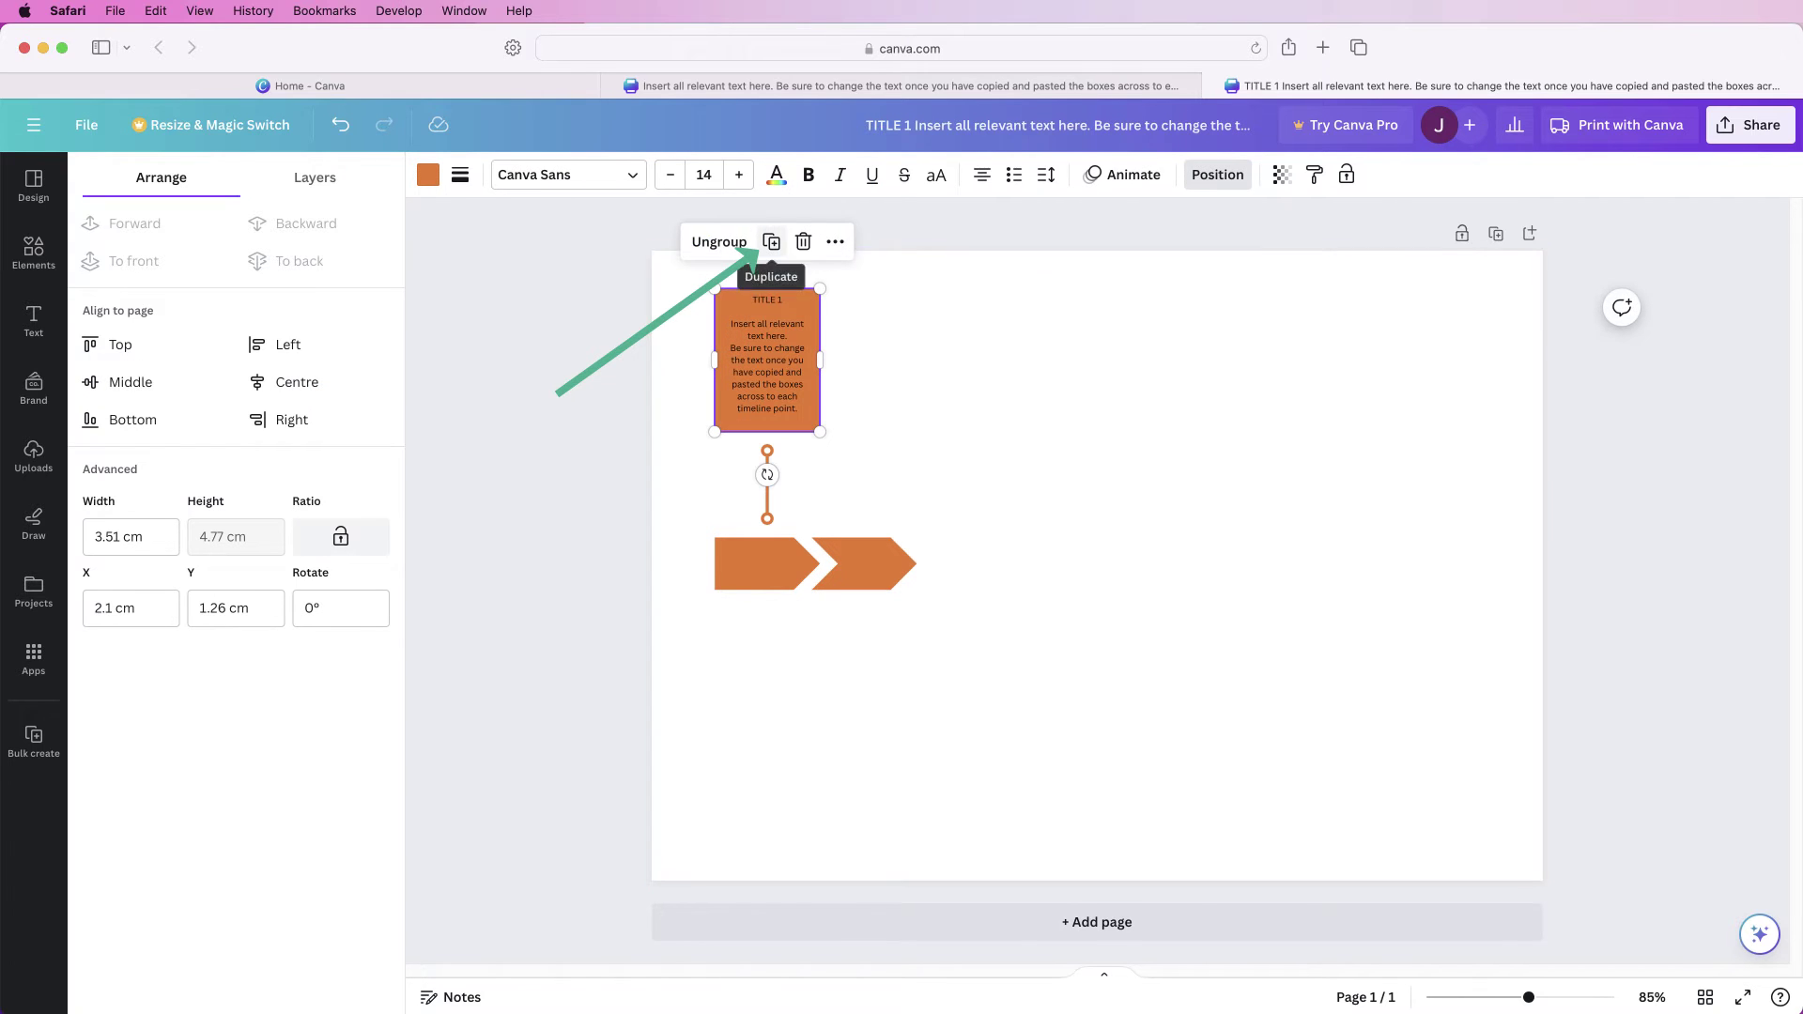
pyautogui.moveTo(767, 359)
pyautogui.mouseDown()
pyautogui.moveTo(799, 342)
pyautogui.moveTo(767, 349)
pyautogui.mouseUp()
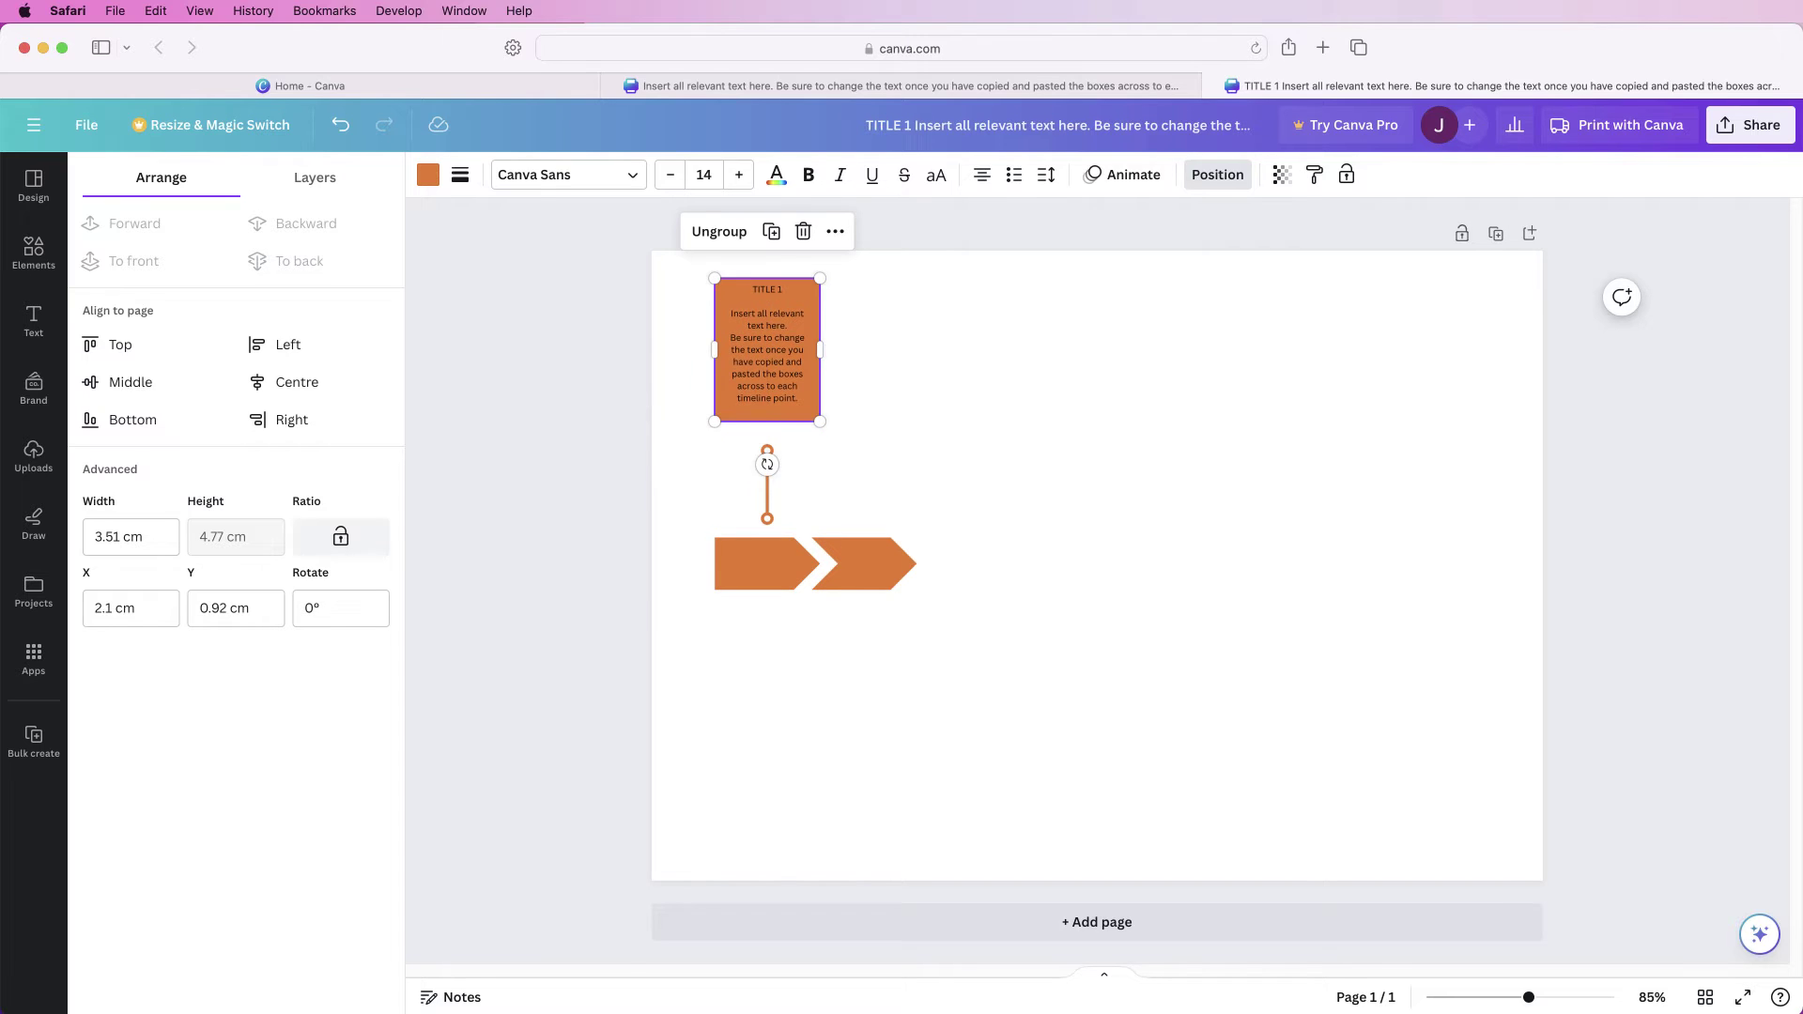
pyautogui.click(767, 350)
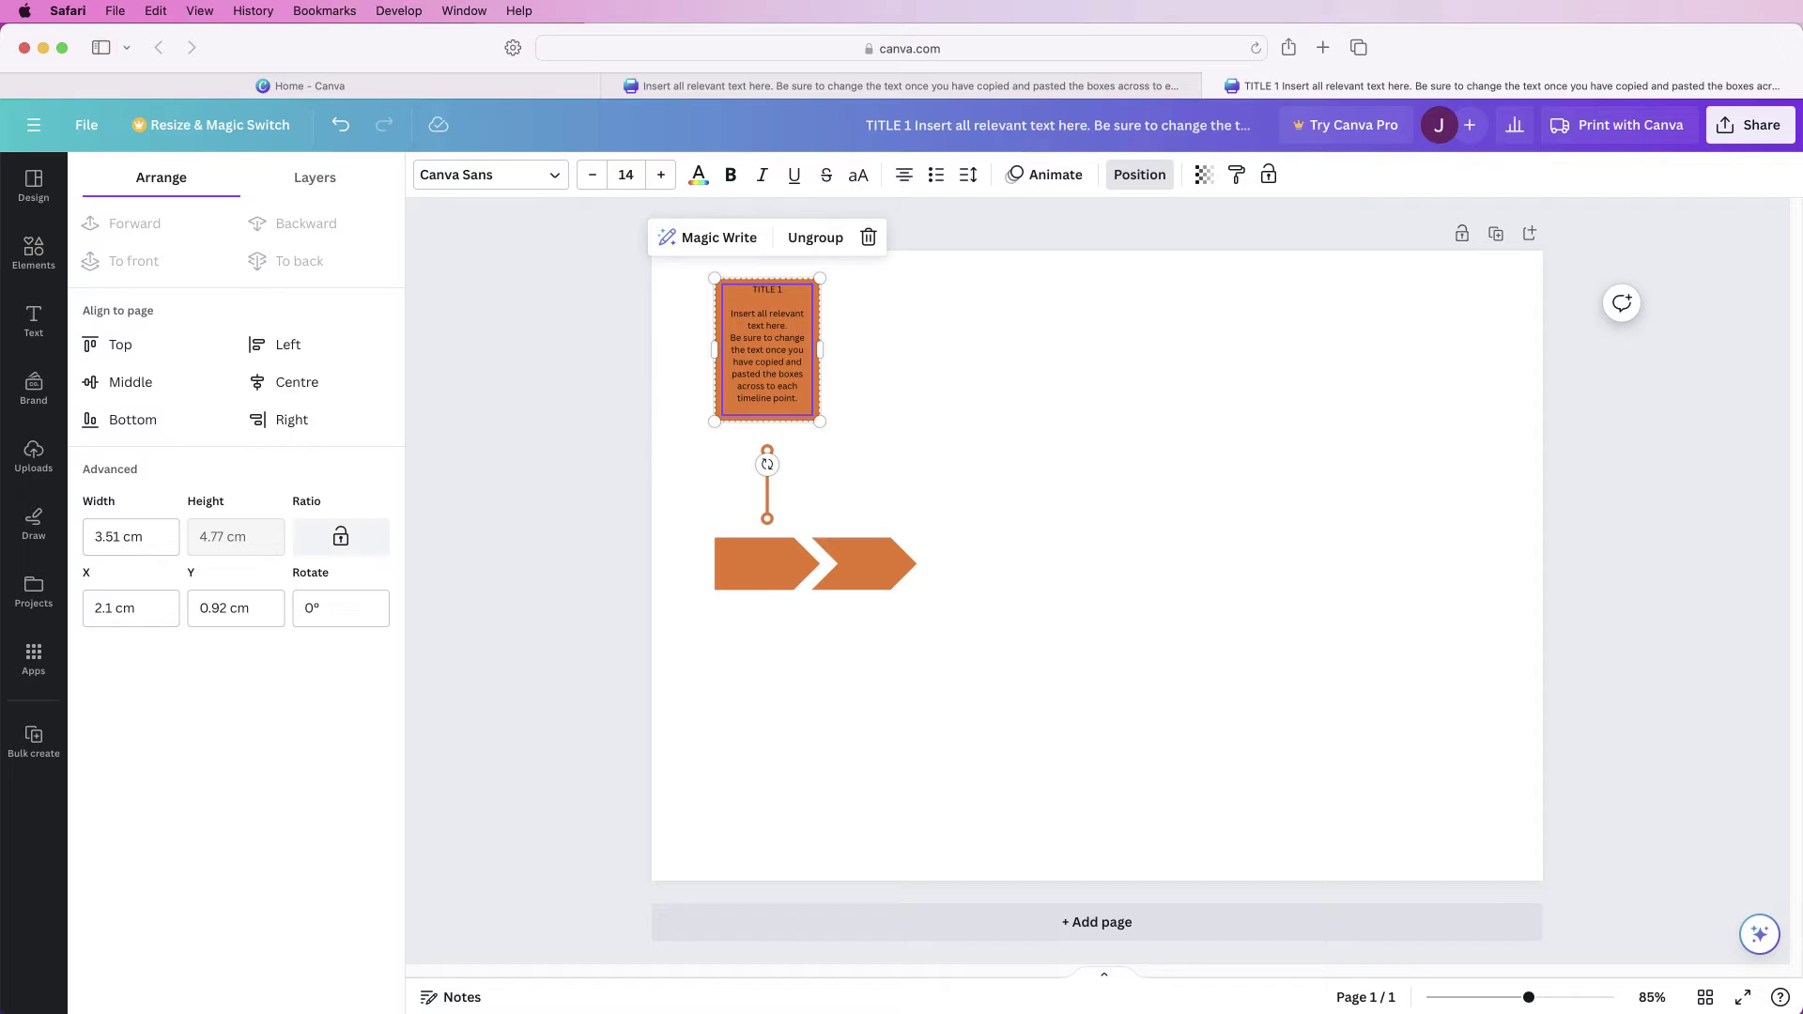
# - Make the TITLE 1 box's text white and its TITLE 1 heading bold
pyautogui.click(698, 175)
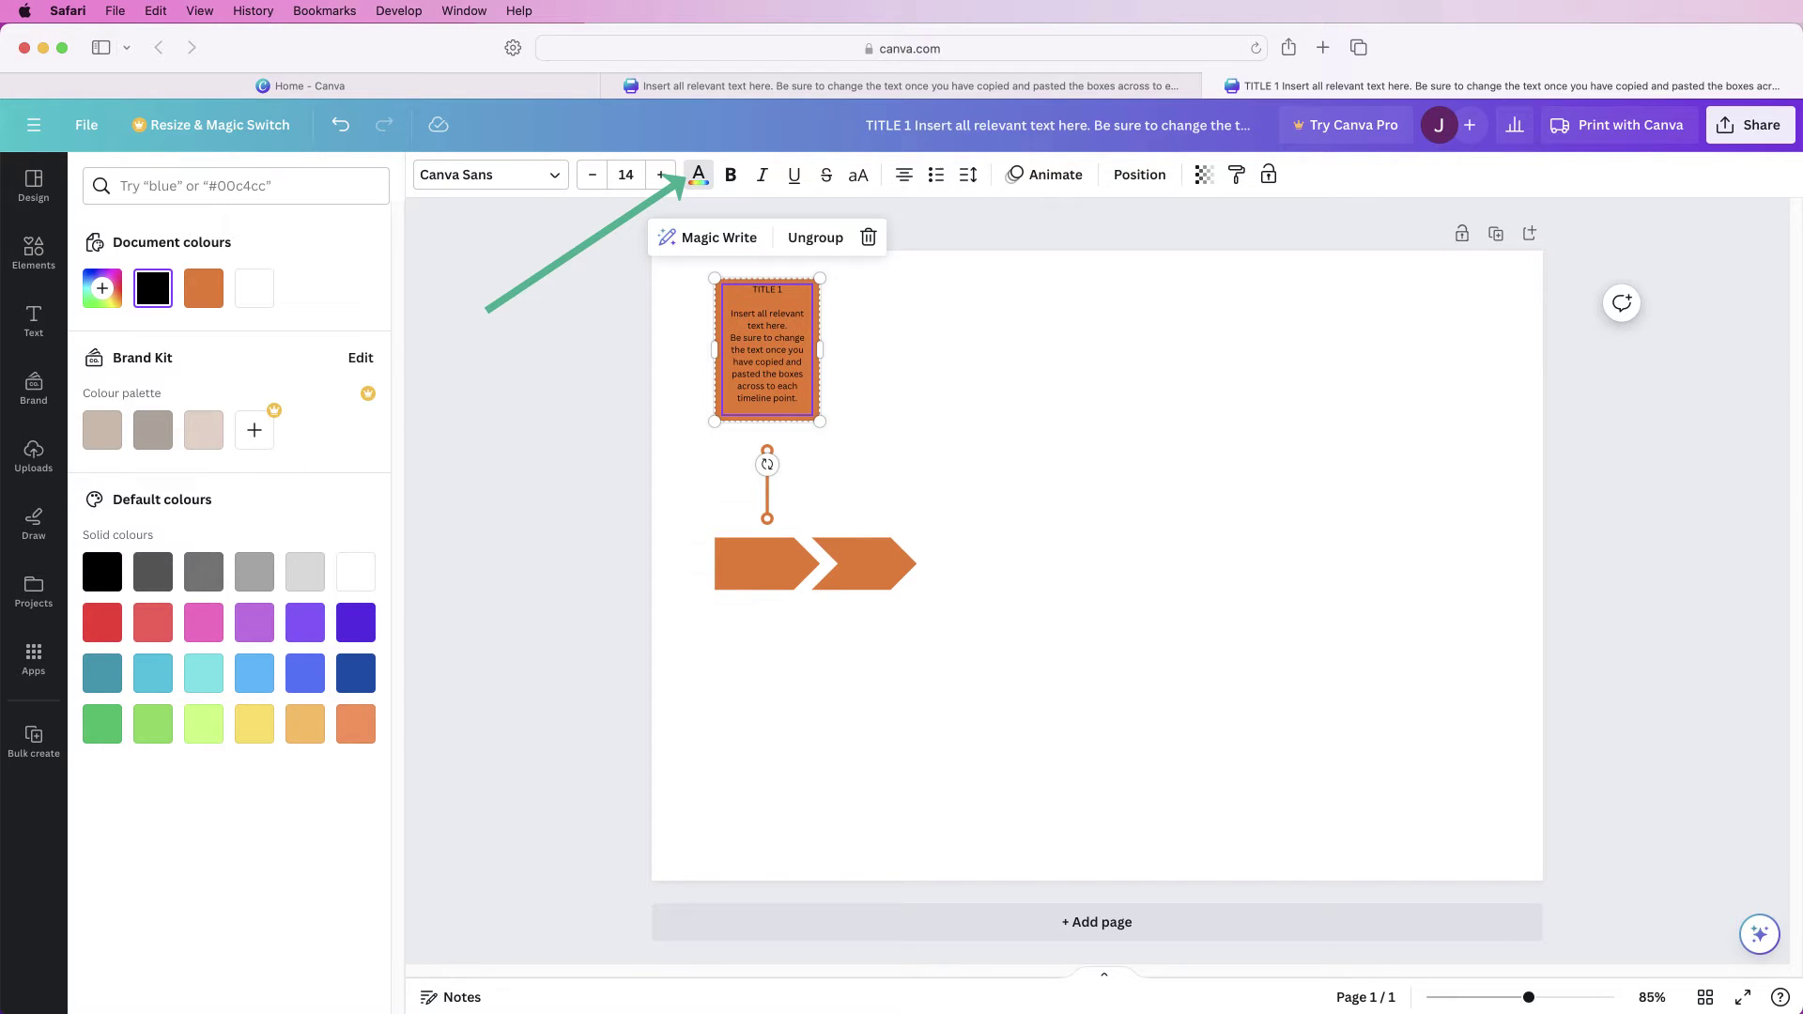
pyautogui.click(254, 288)
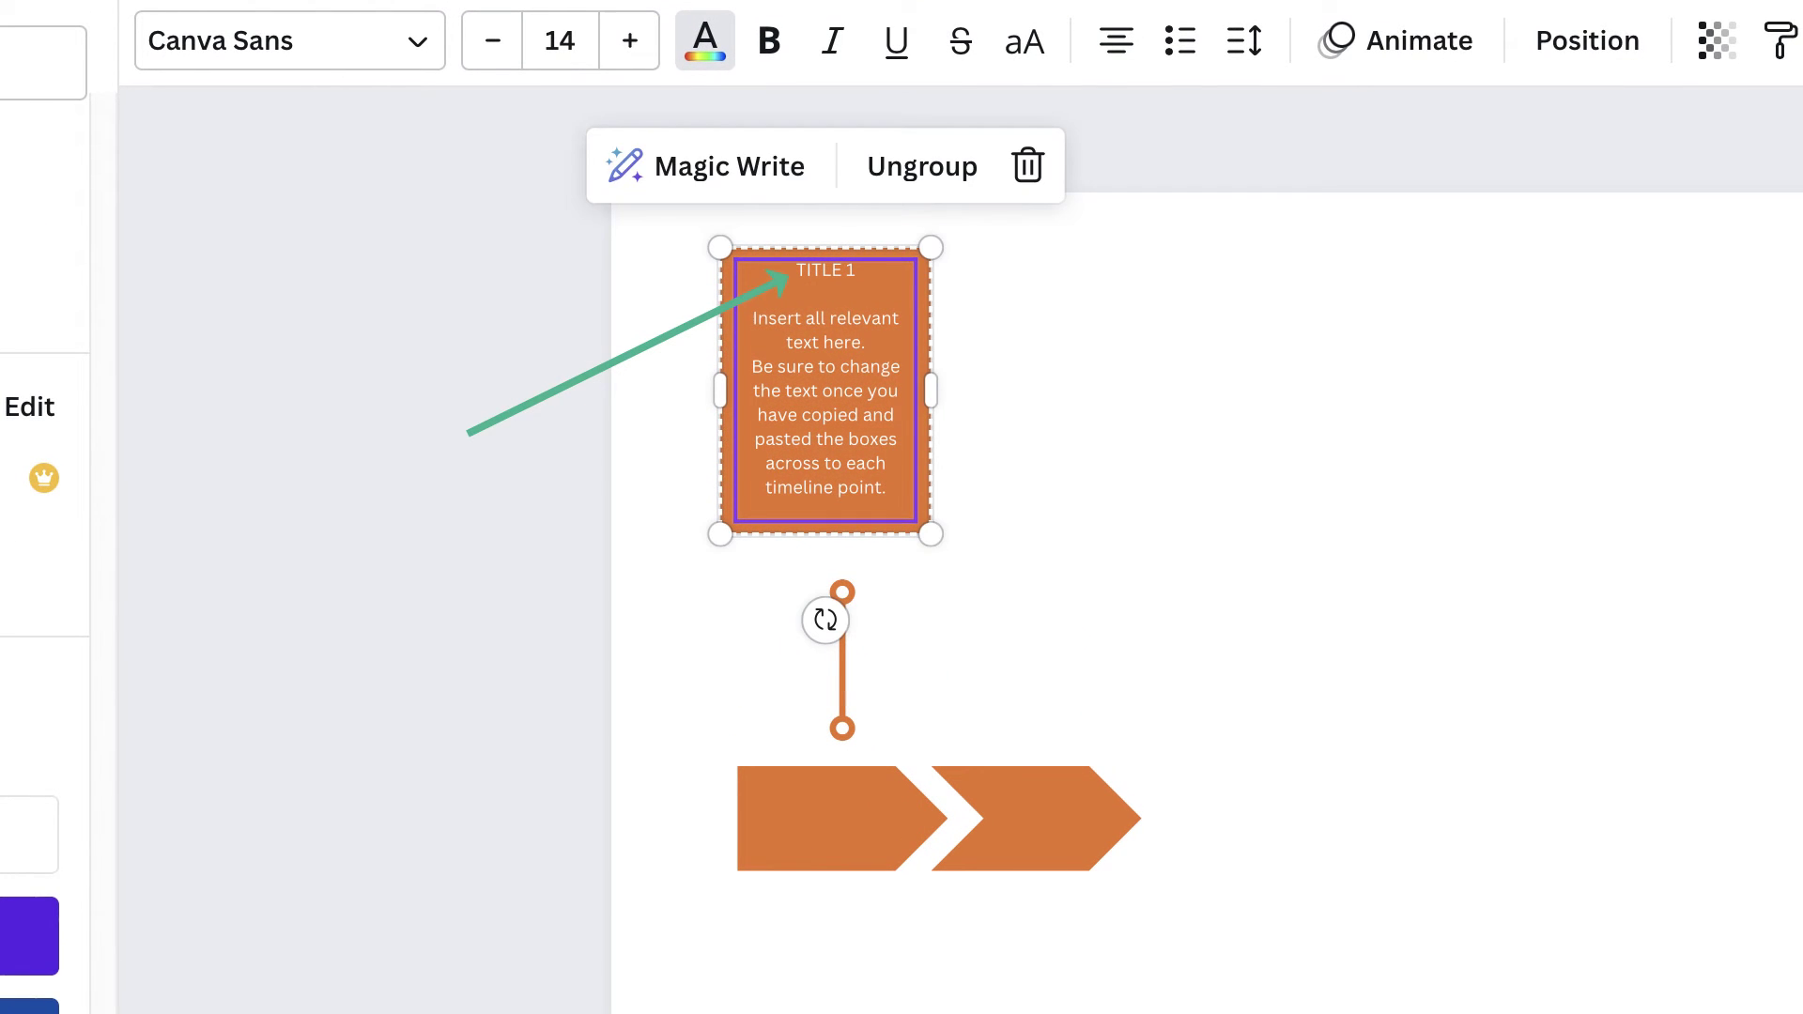
pyautogui.click(856, 270)
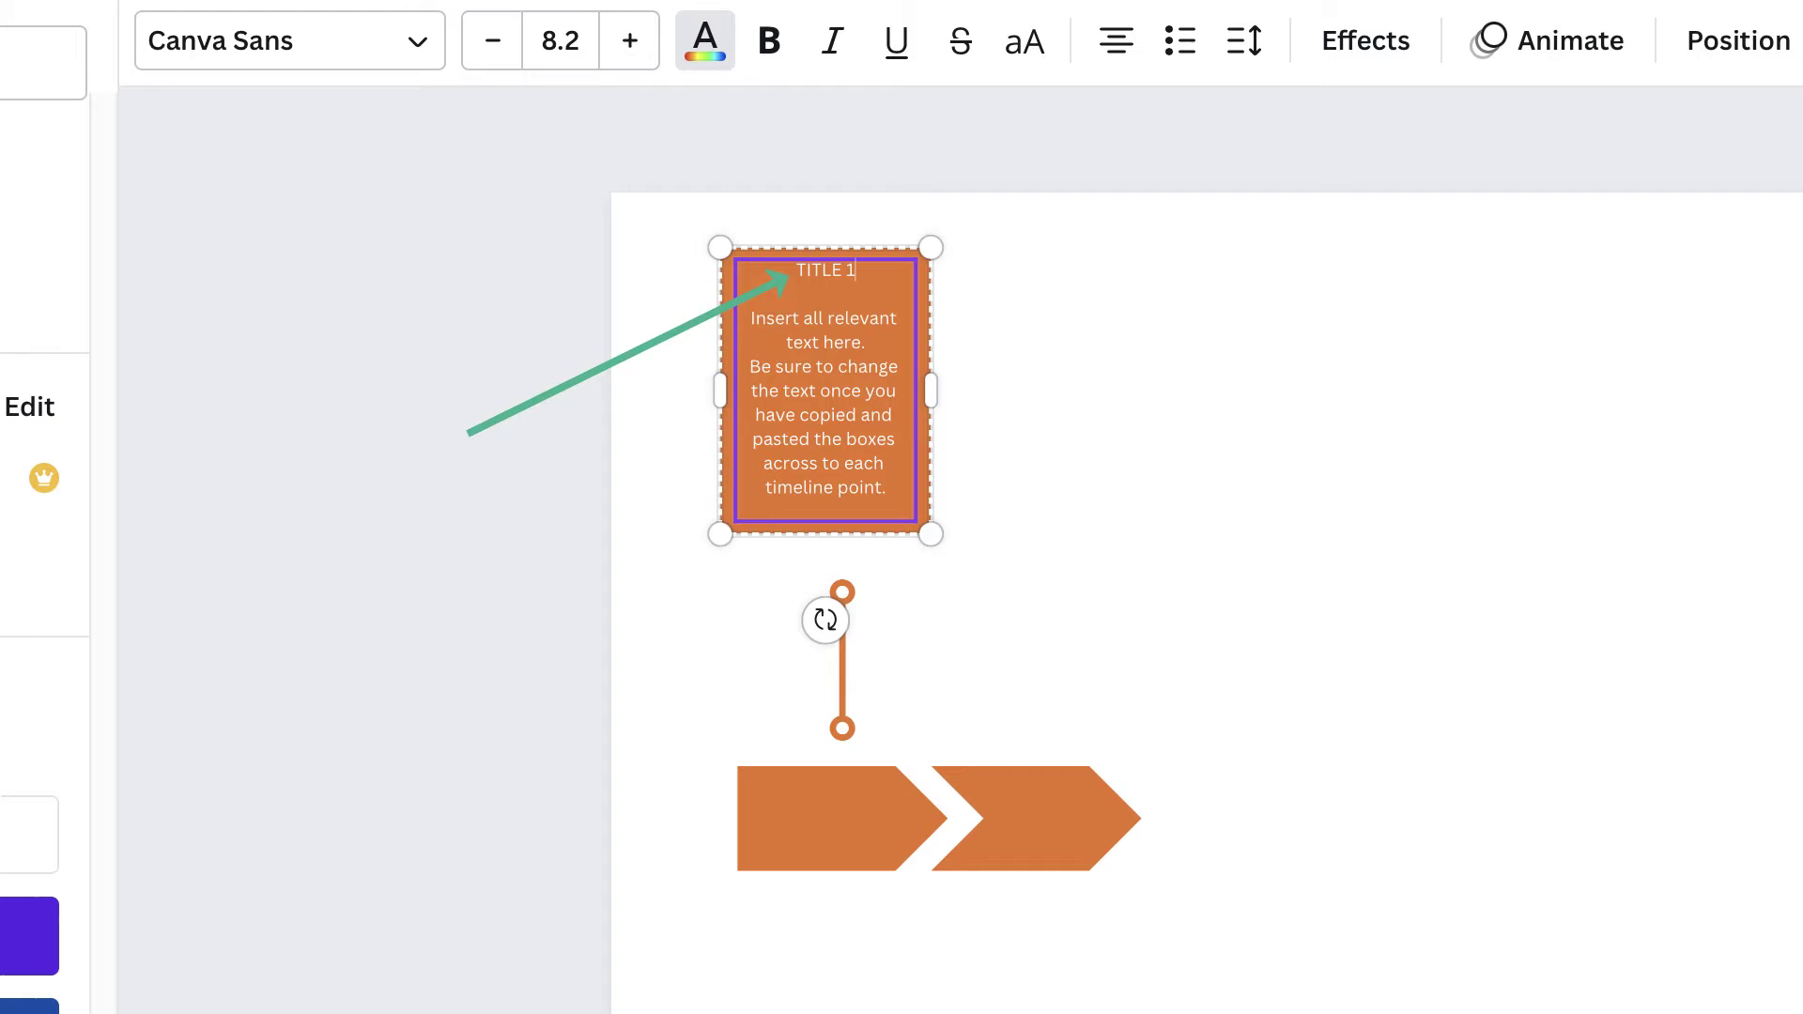
pyautogui.moveTo(855, 270); pyautogui.dragTo(795, 270)
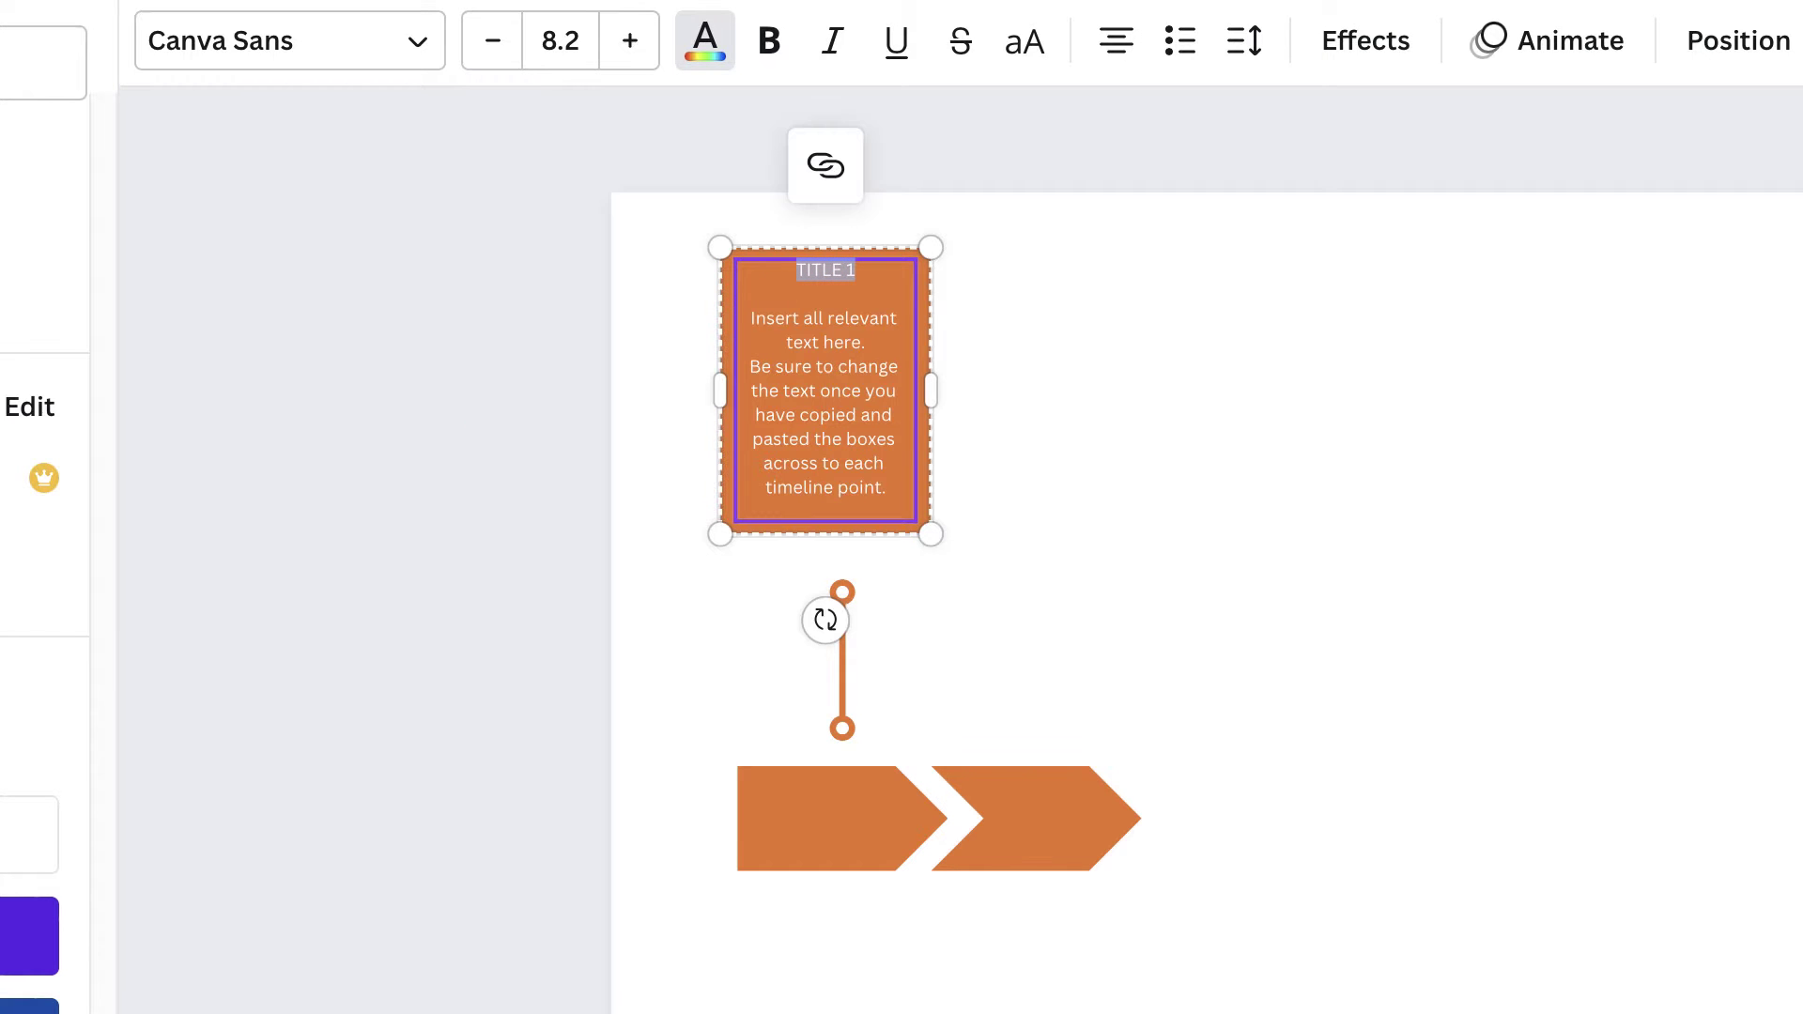
pyautogui.click(768, 40)
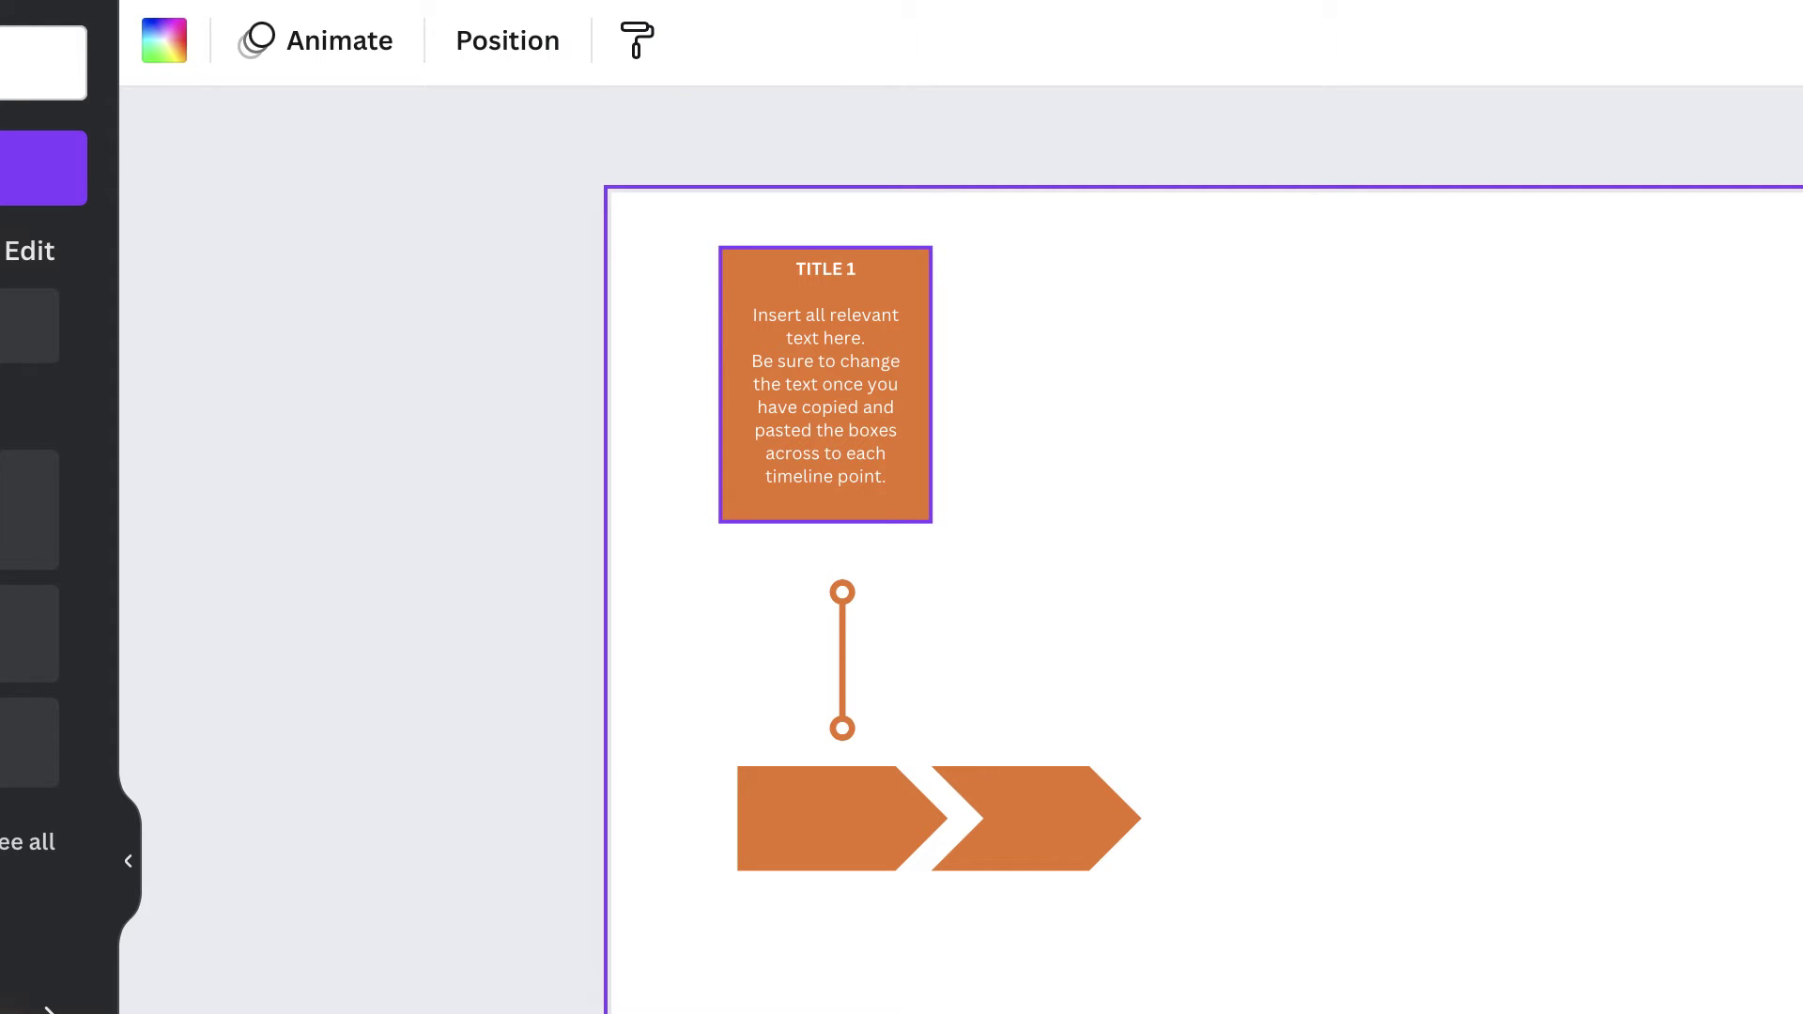
# - Nudge the text slightly down inside the orange box, regroup them, and centre the group above the connector
pyautogui.click(825, 385)
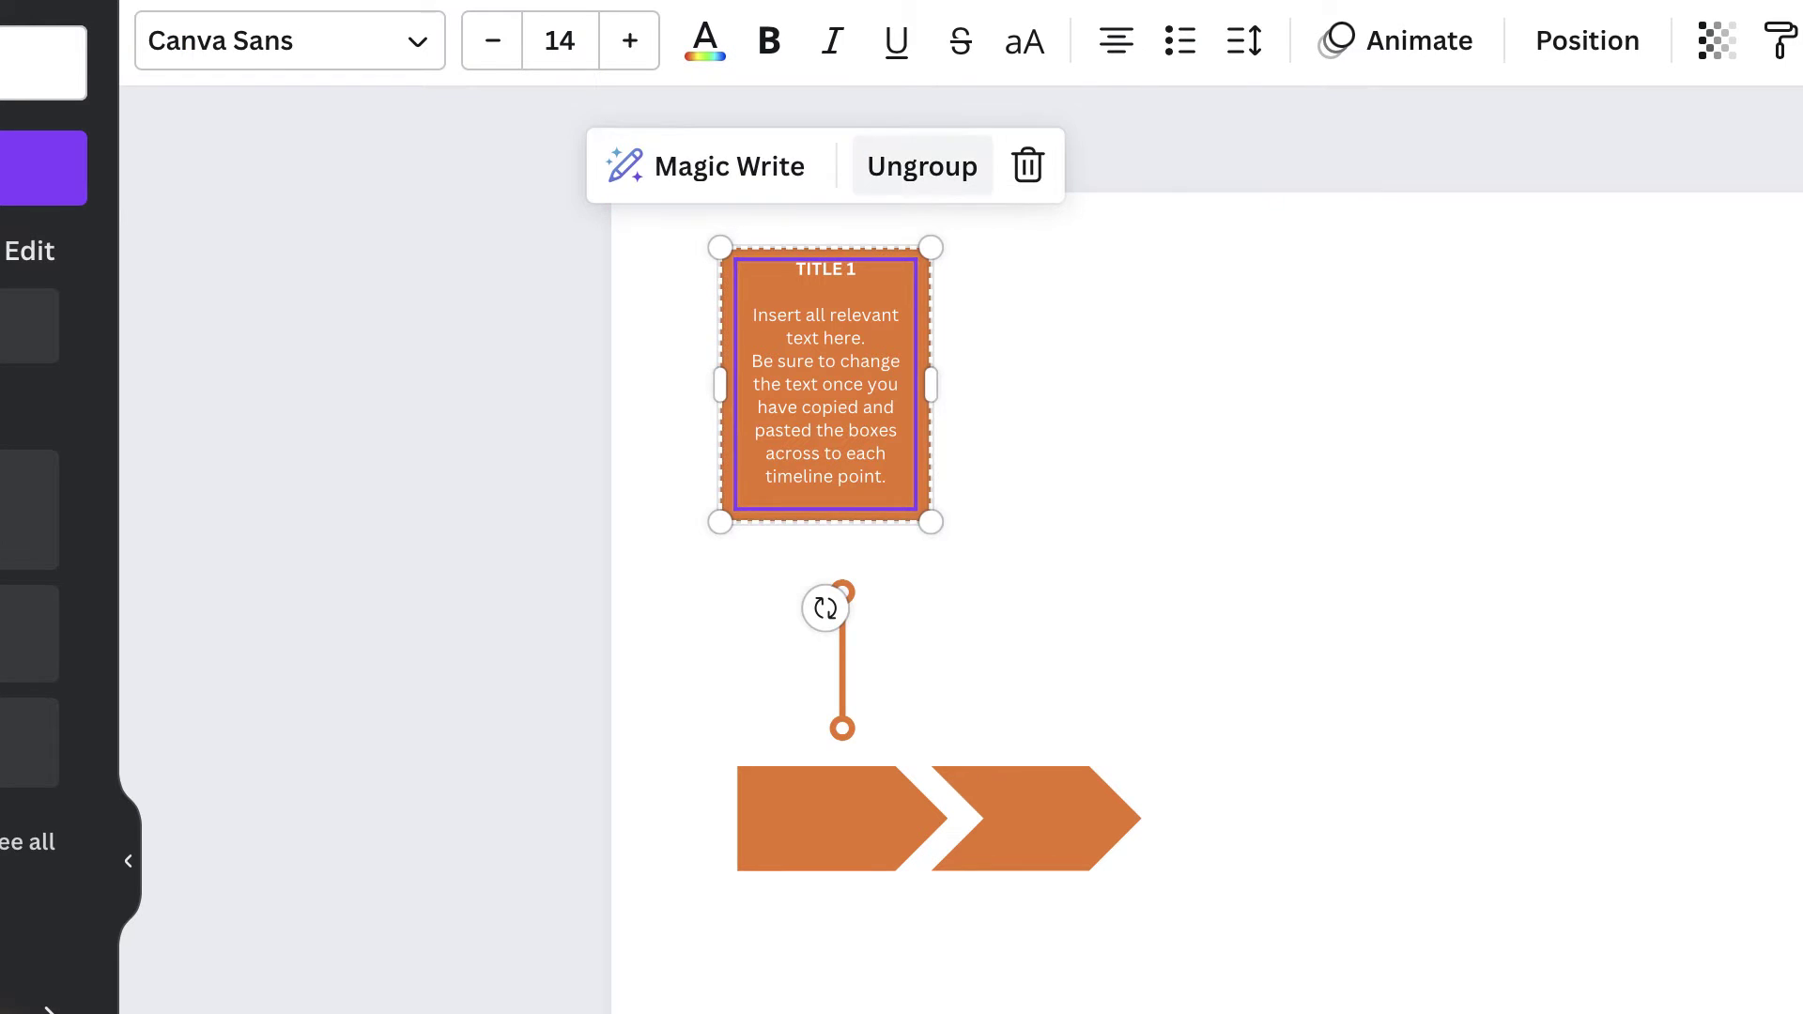
pyautogui.click(922, 167)
pyautogui.click(1127, 375)
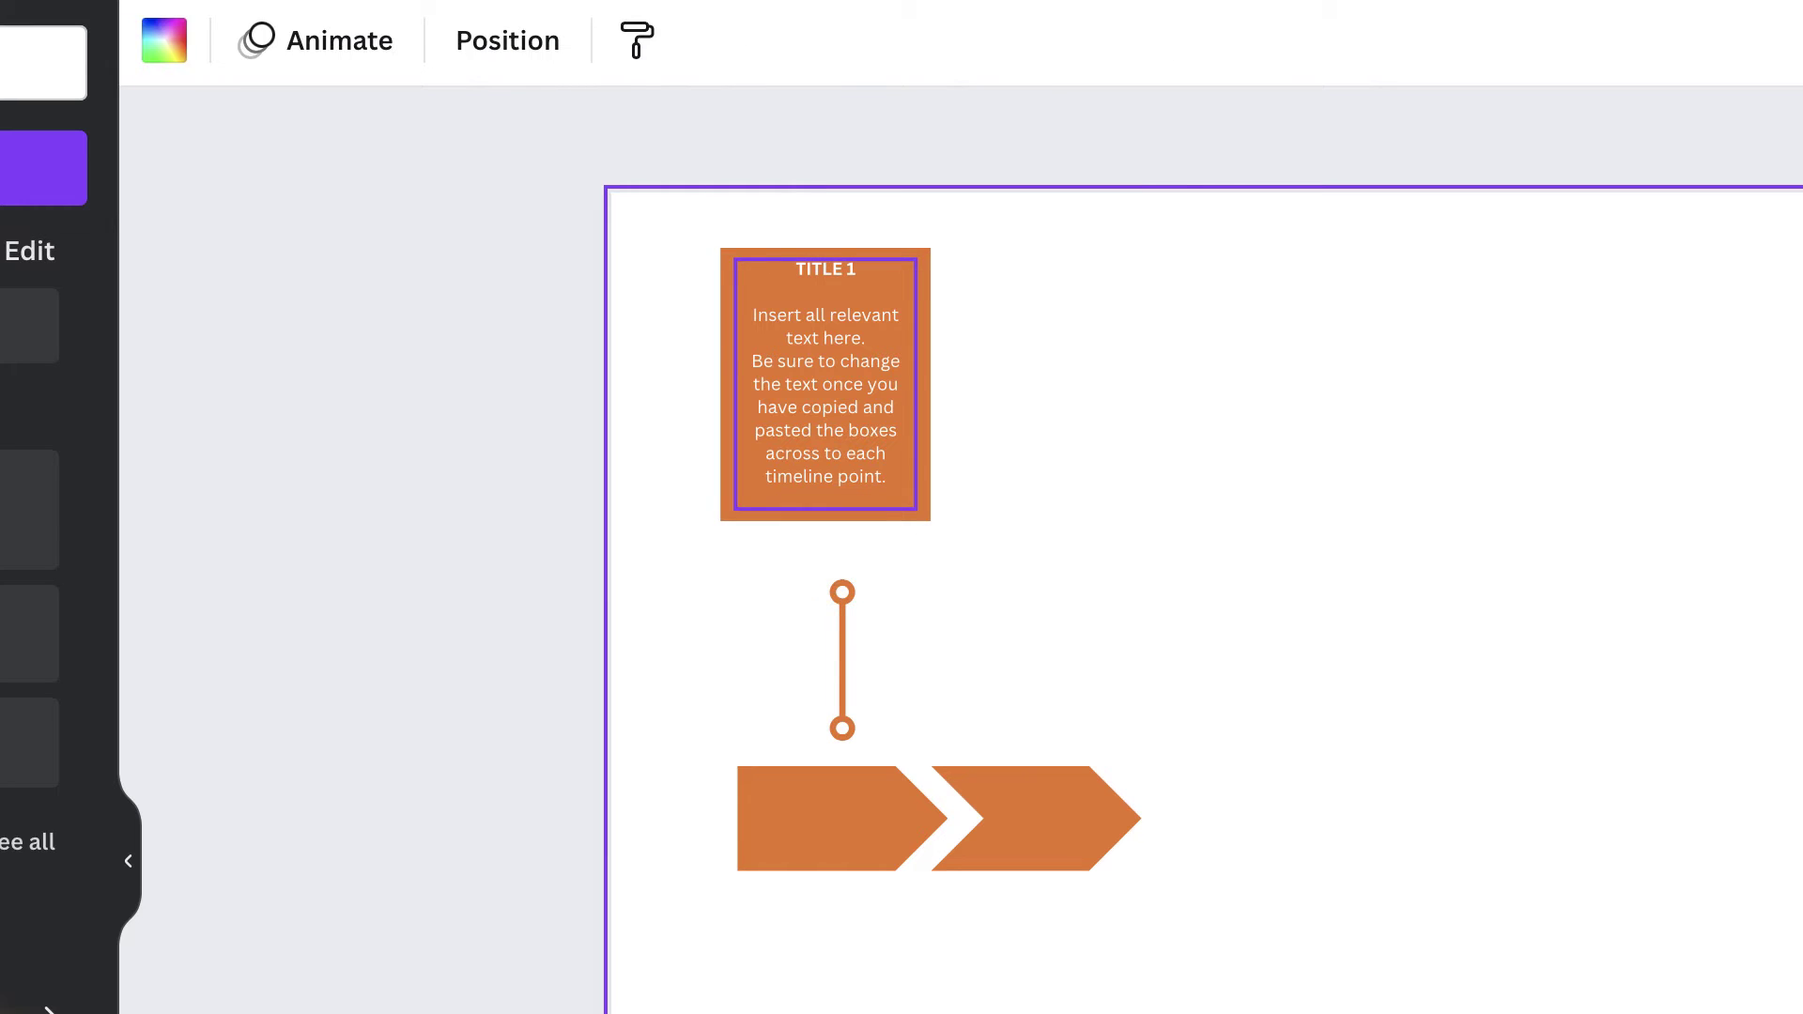
pyautogui.click(825, 385)
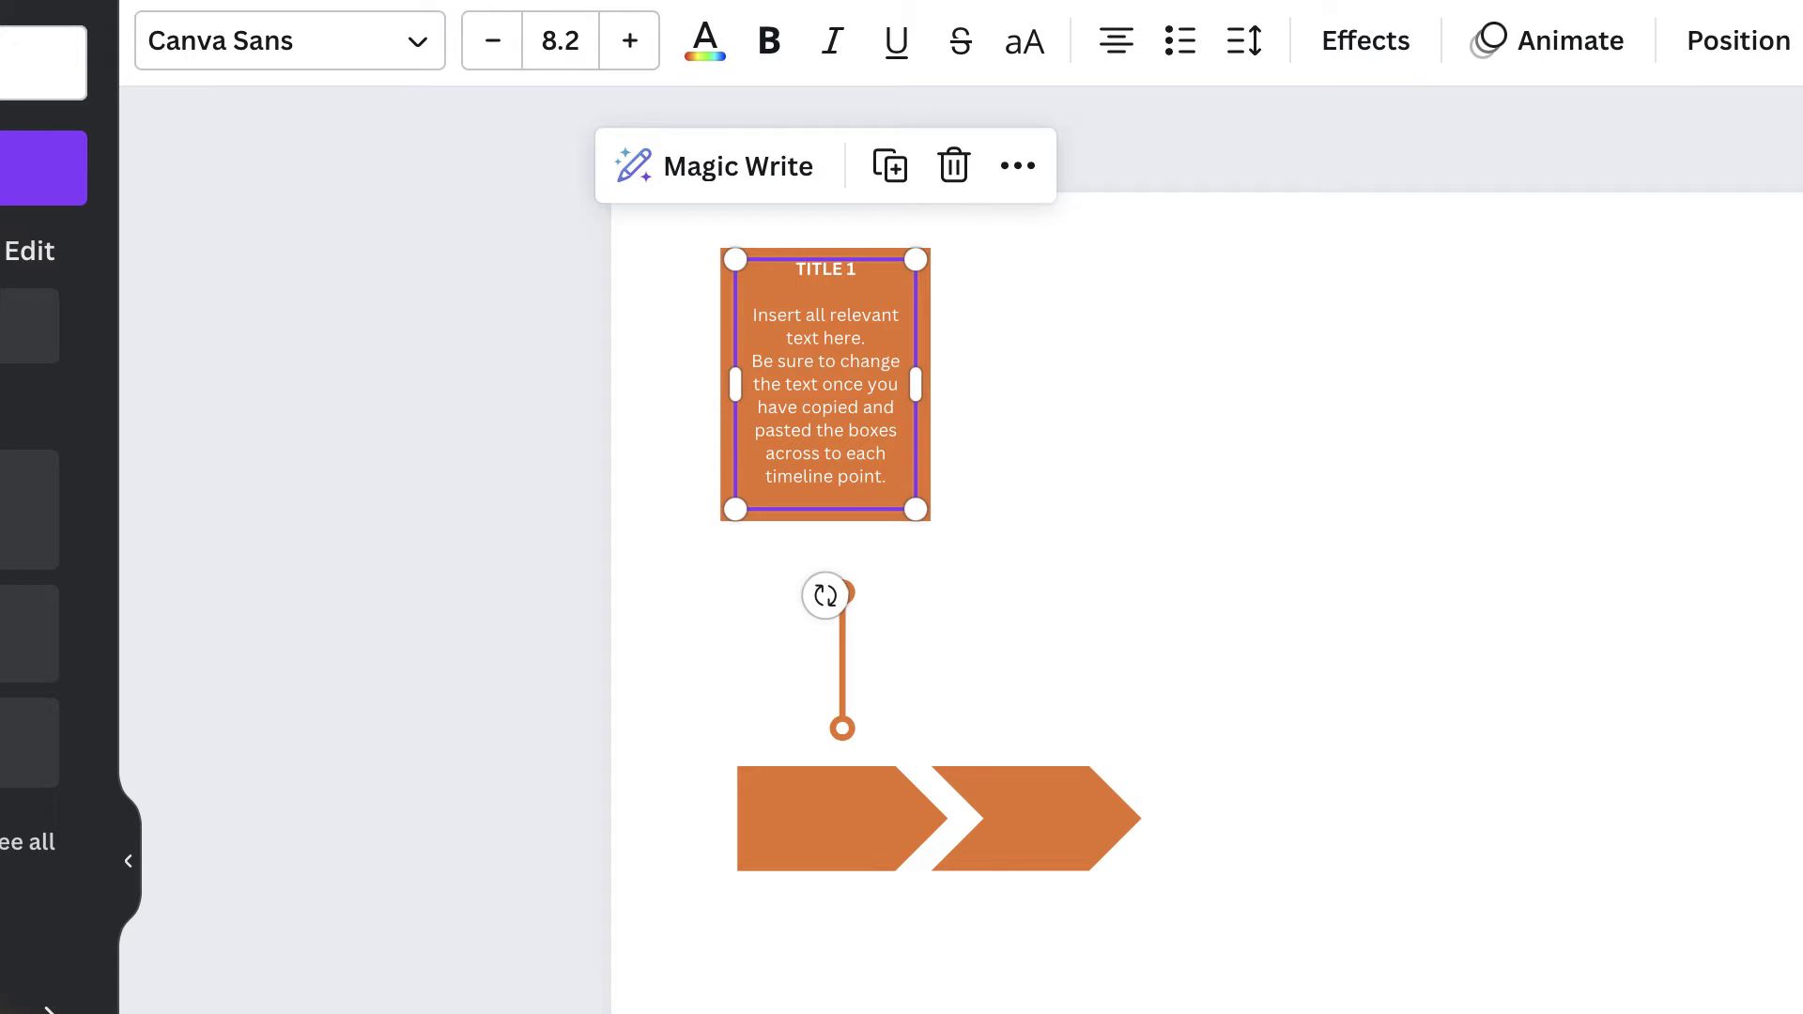
pyautogui.press('Down')
pyautogui.press('Down')
pyautogui.press('Down')
pyautogui.press('Down')
pyautogui.press('Down')
pyautogui.press('Down')
pyautogui.press('Down')
pyautogui.press('Down')
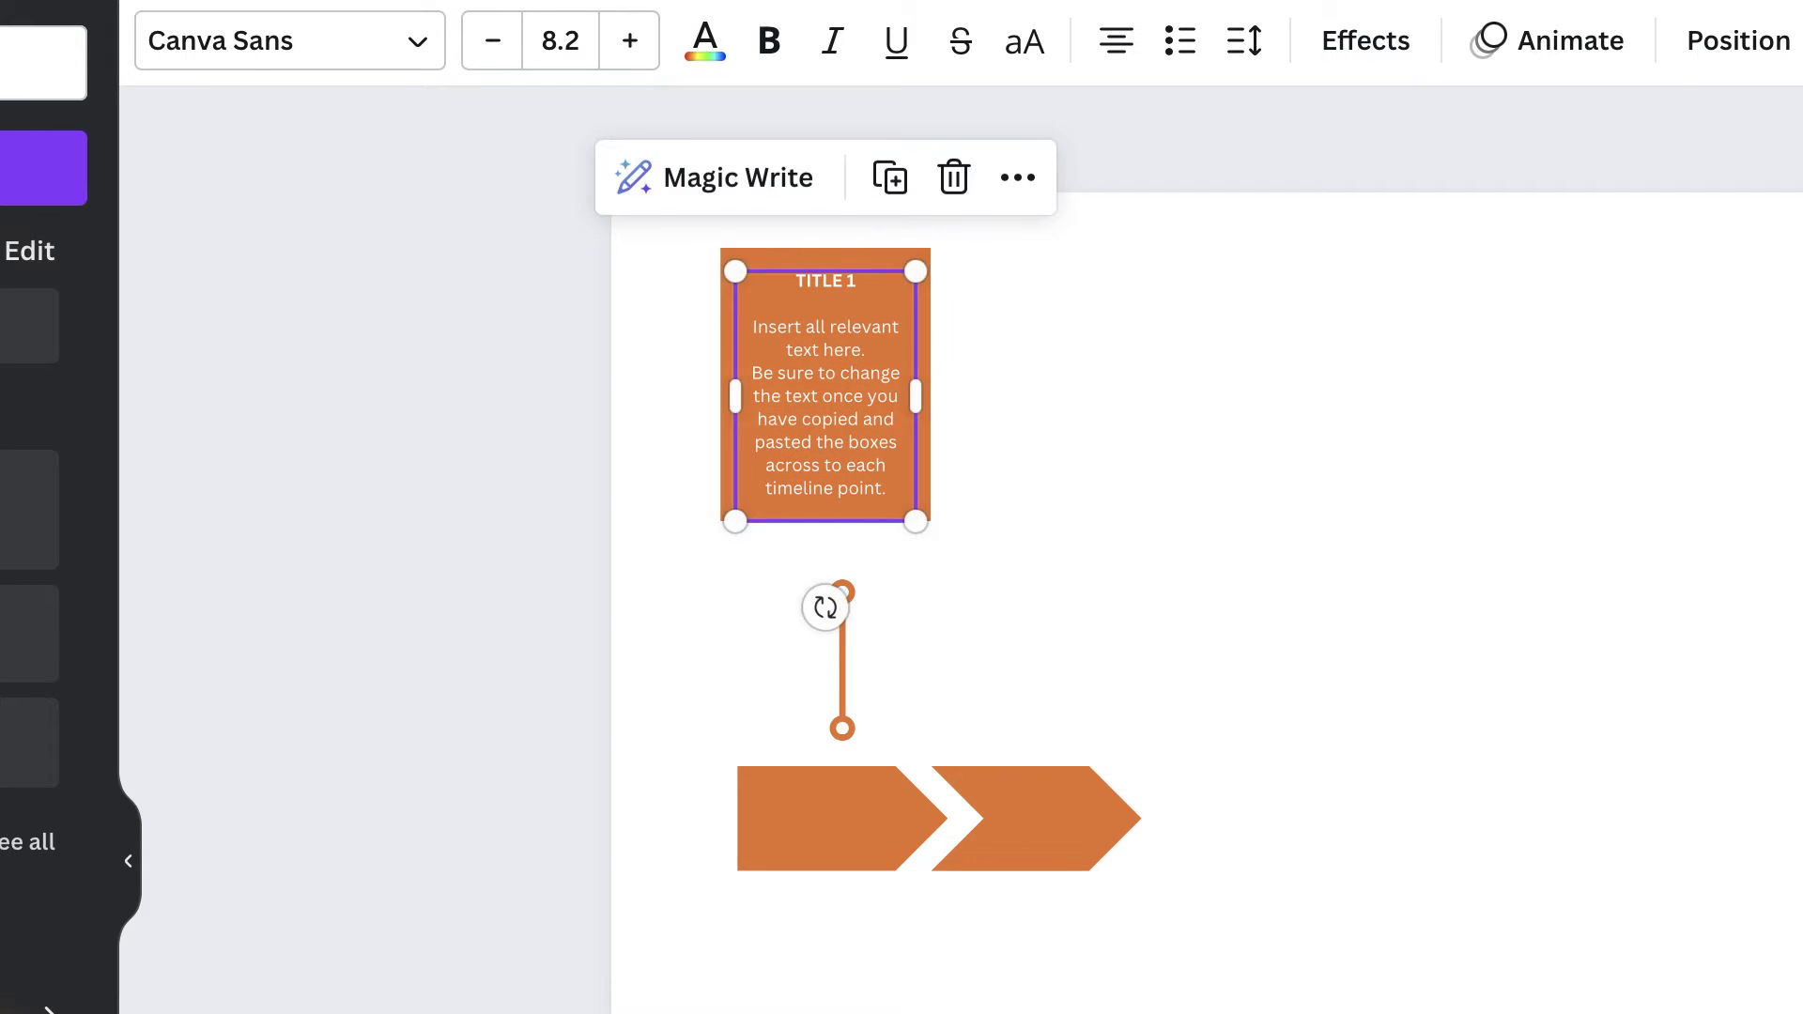
pyautogui.click(1174, 450)
pyautogui.moveTo(978, 336); pyautogui.dragTo(883, 395)
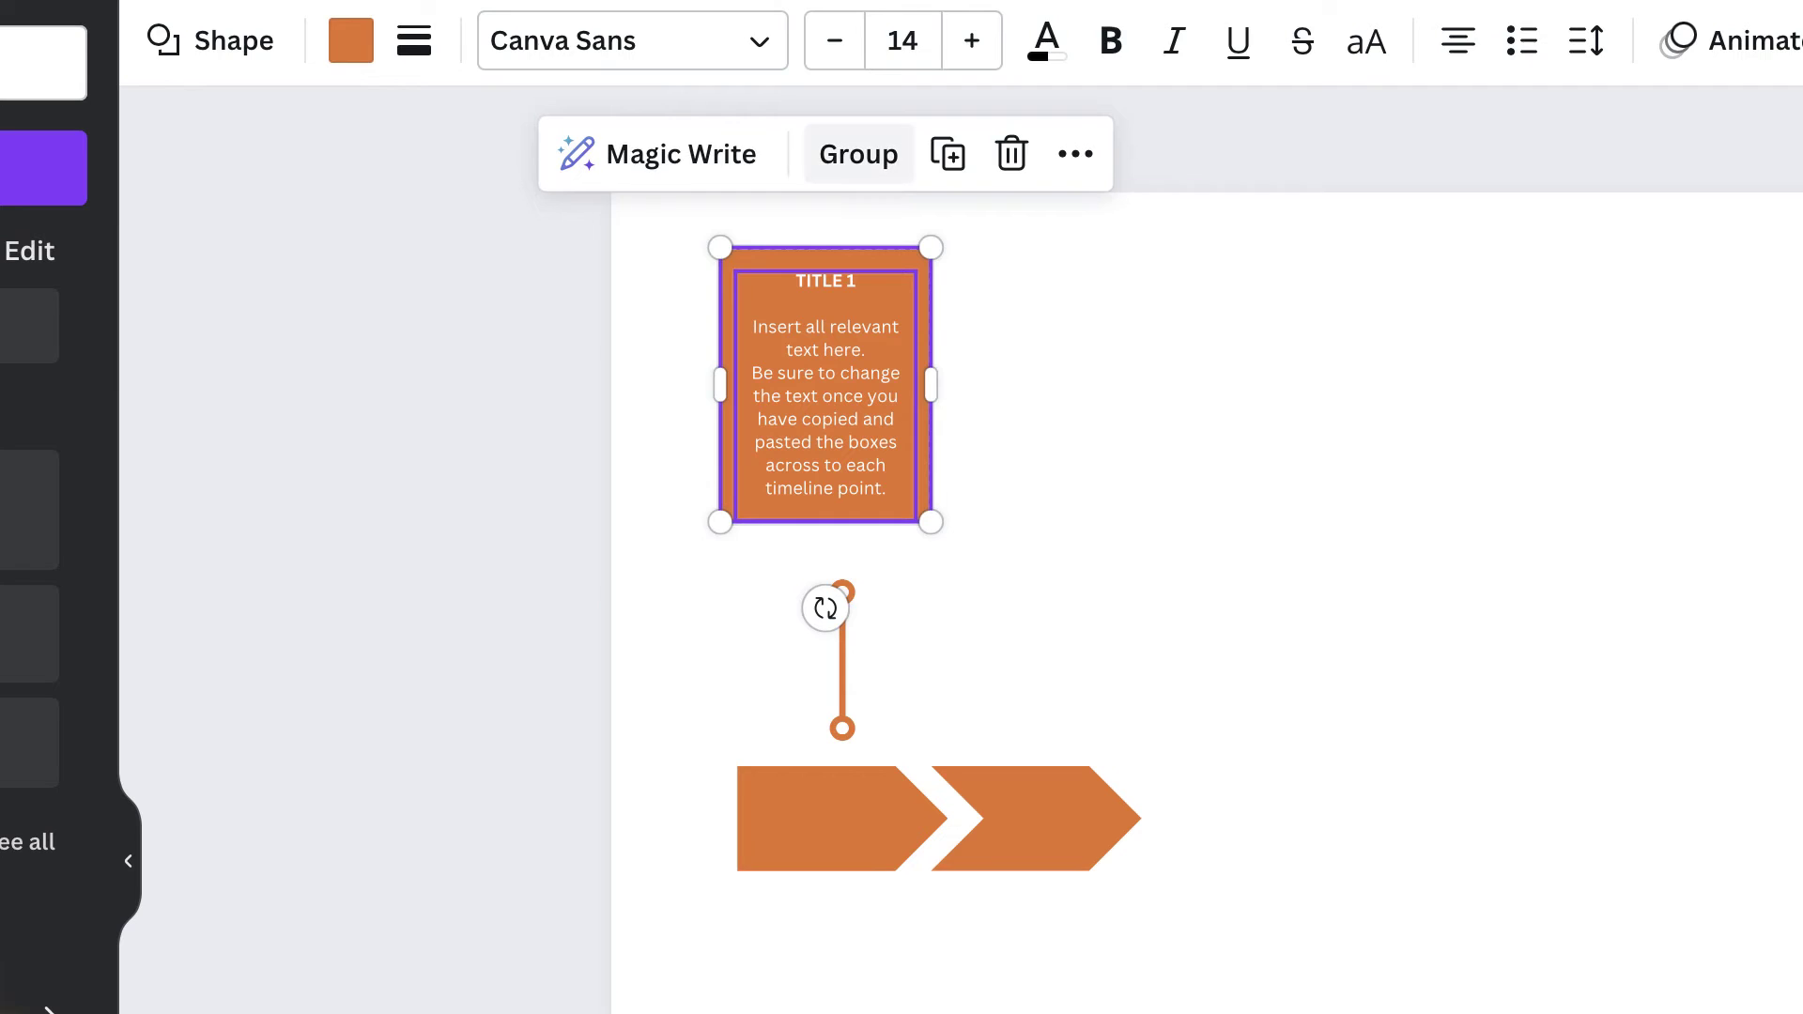
pyautogui.click(857, 153)
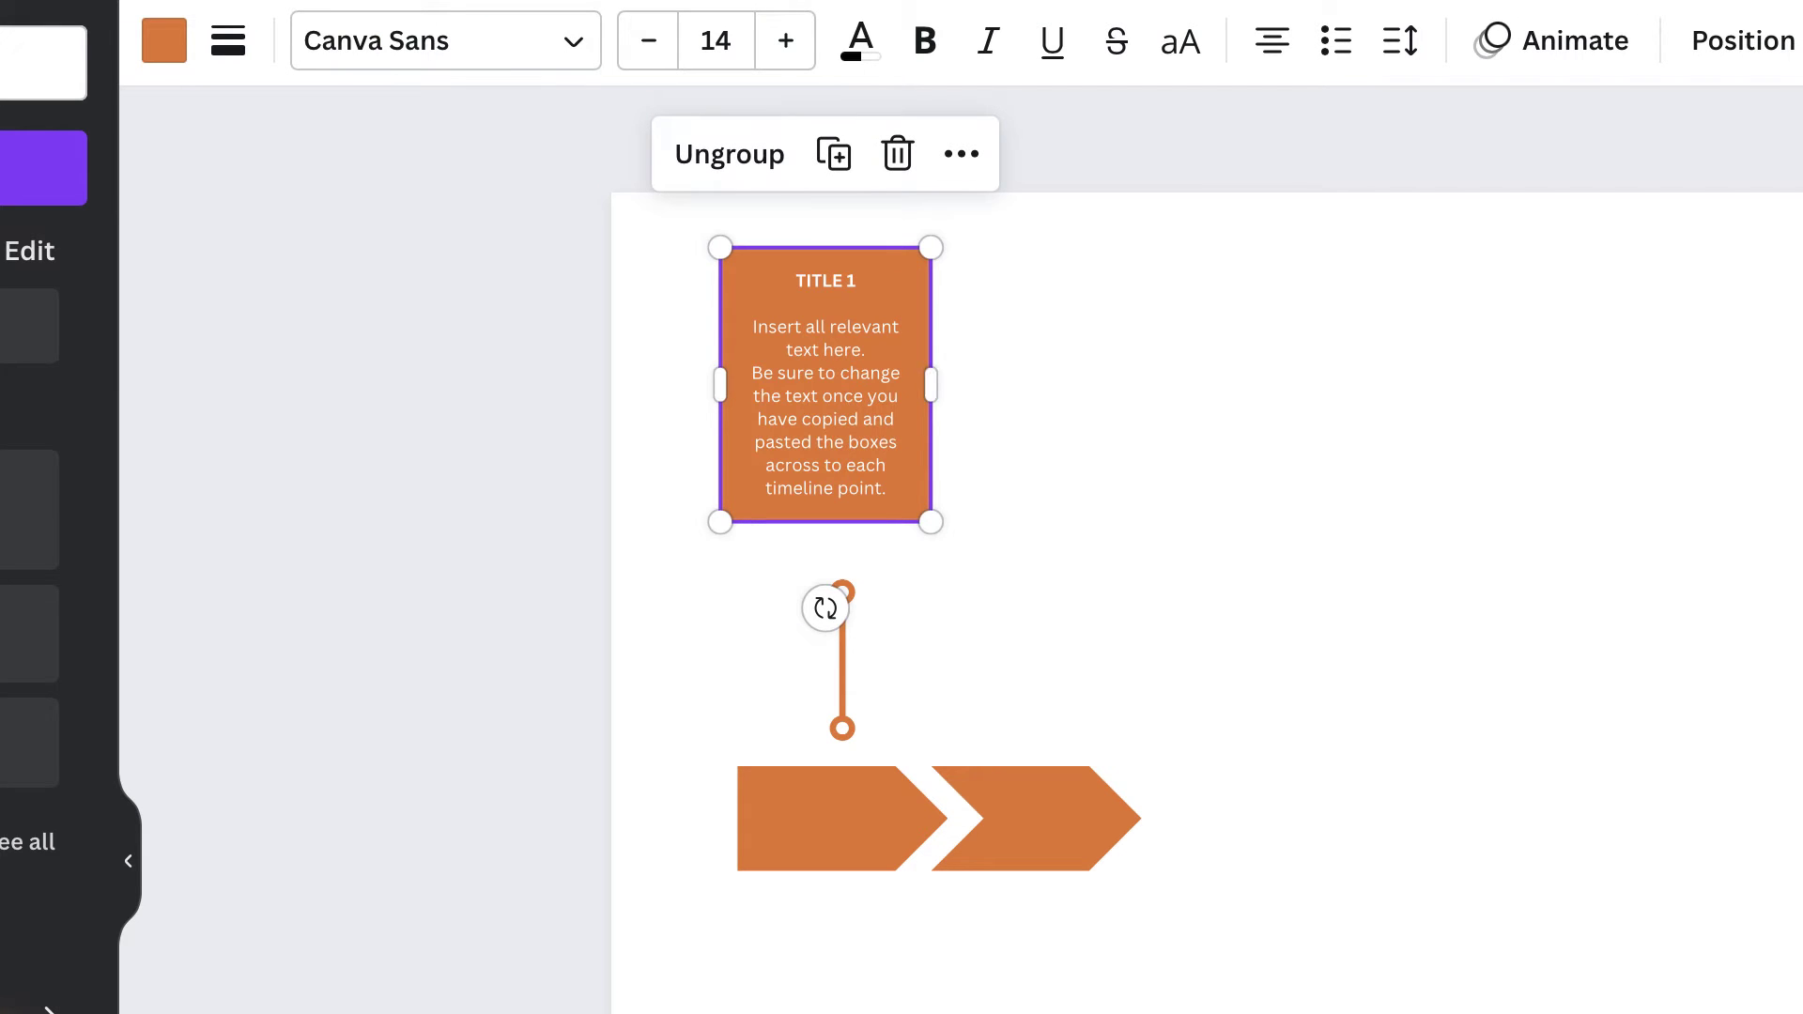
pyautogui.moveTo(825, 385); pyautogui.dragTo(843, 418)
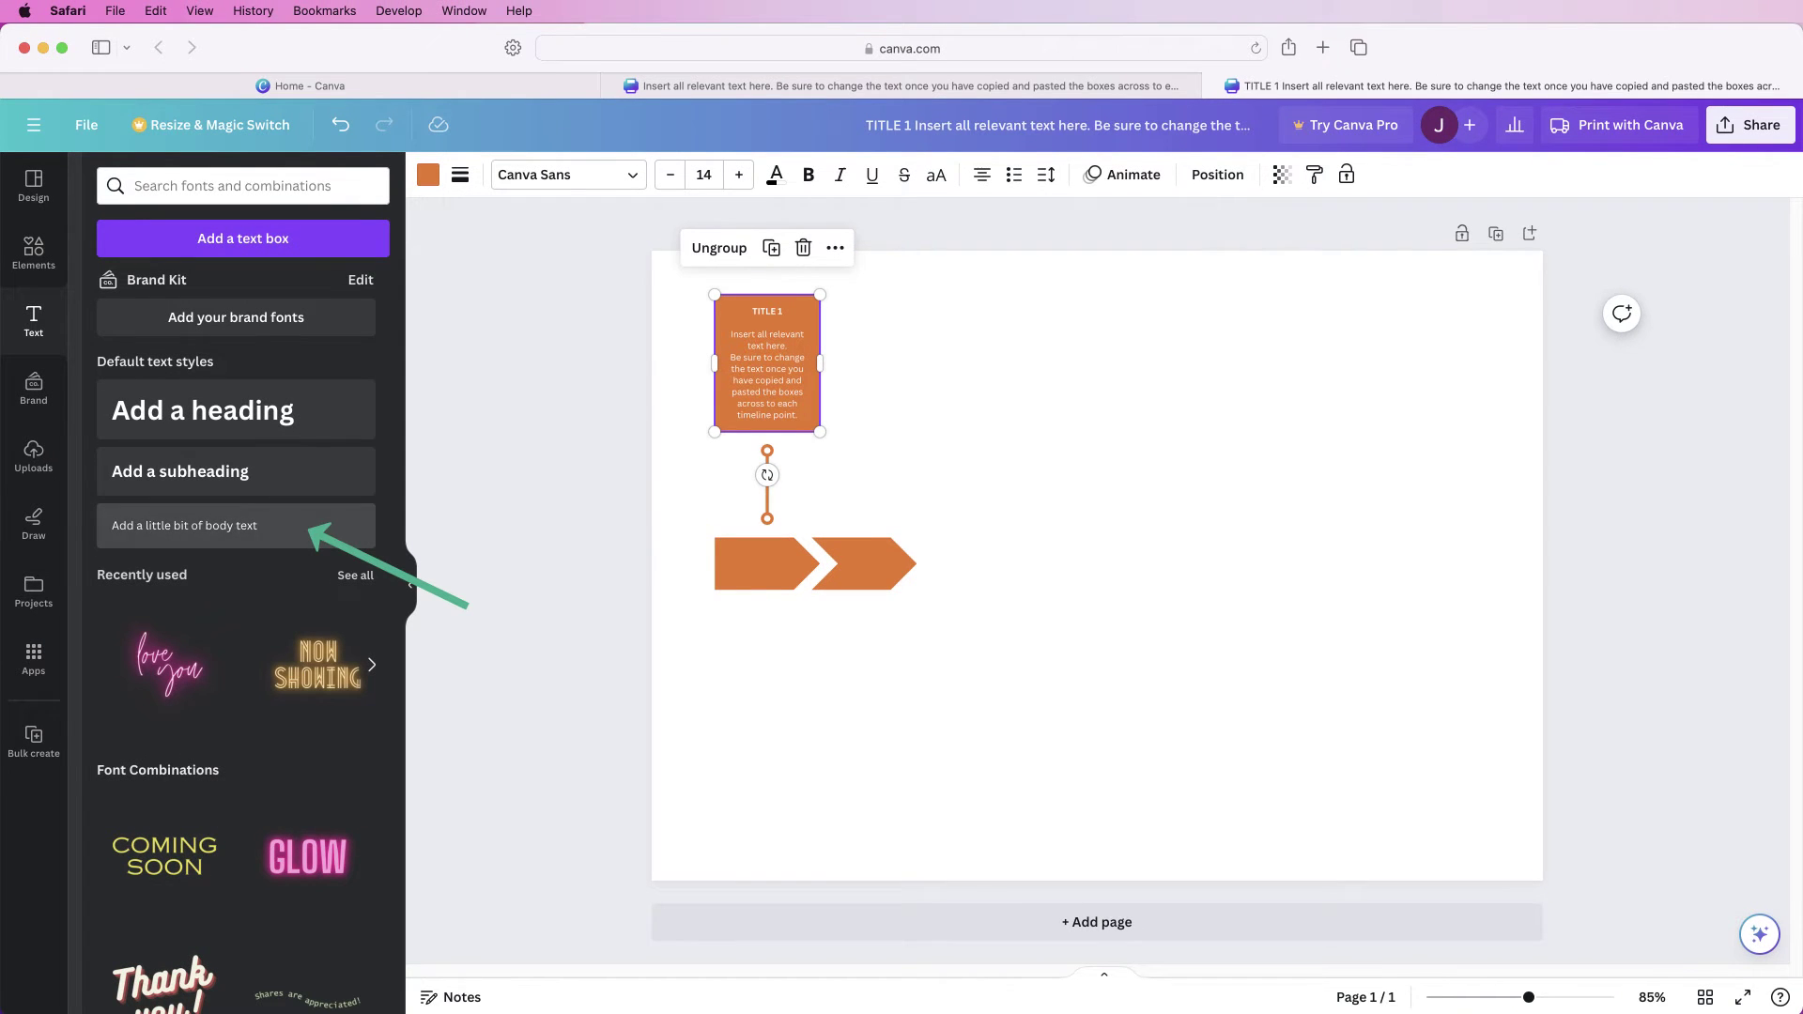
# - Add a body text box reading JAN and drag it onto the first orange chevron
pyautogui.click(236, 526)
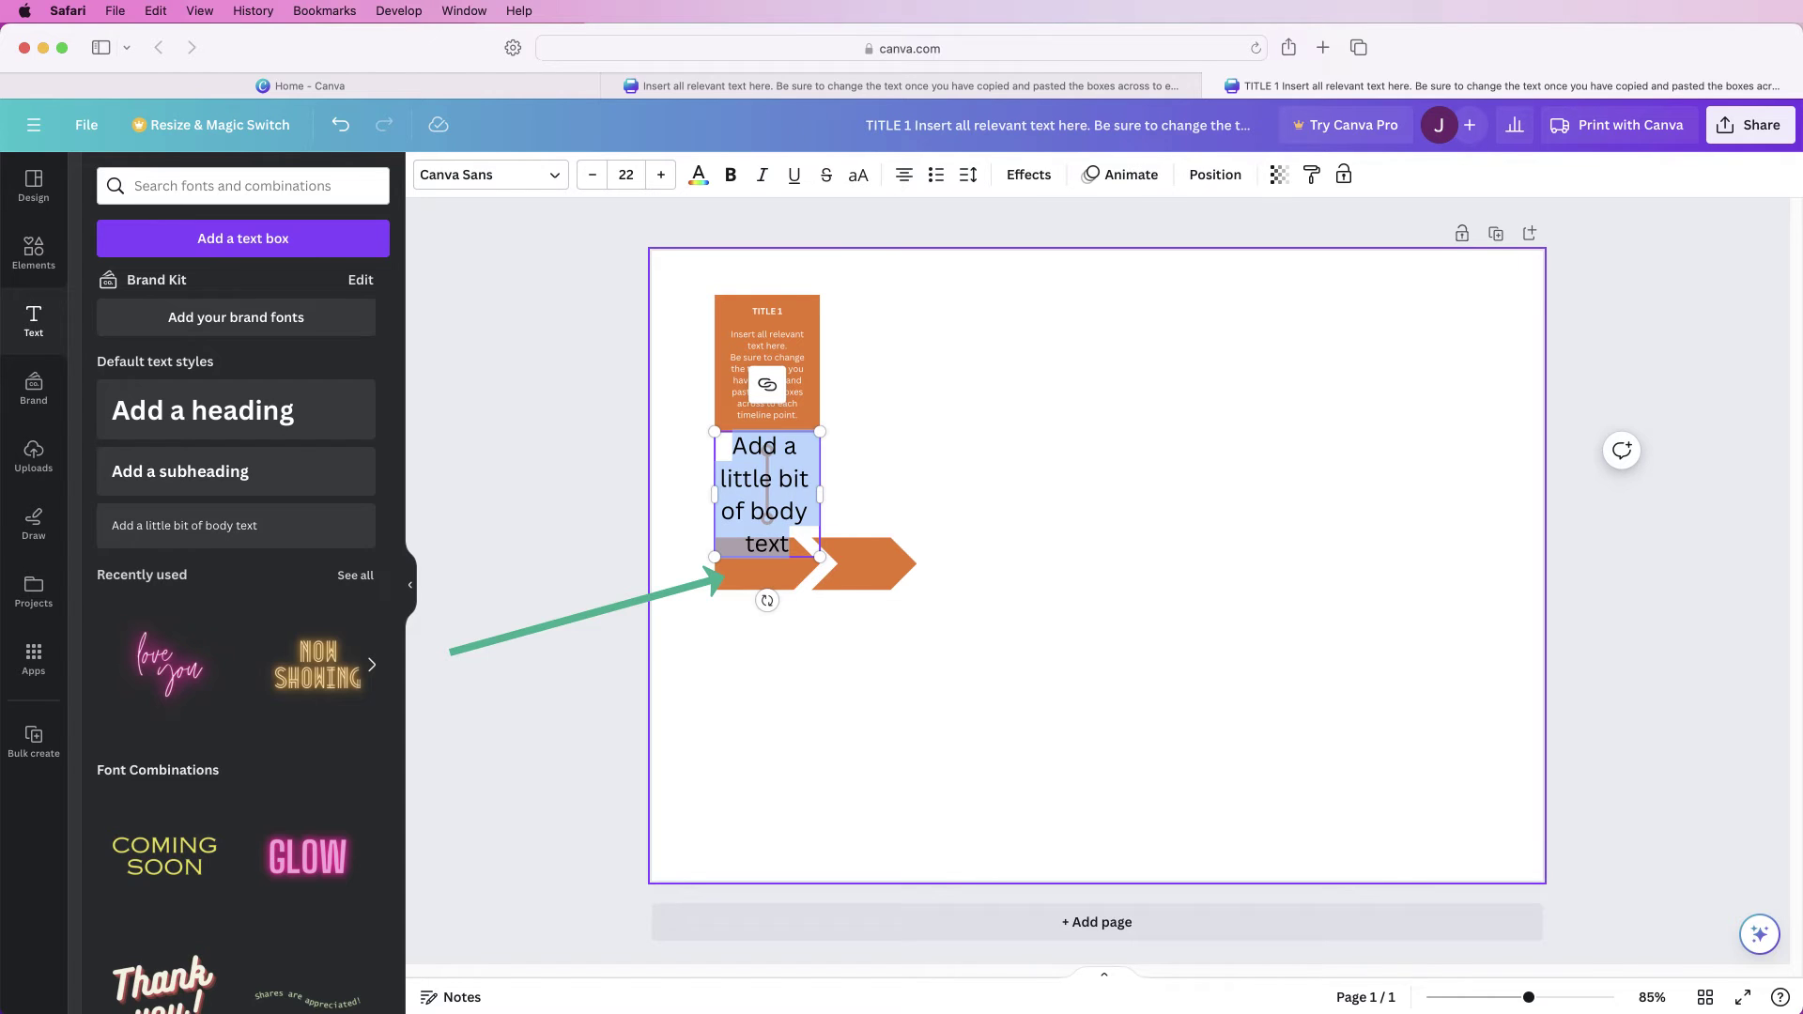
pyautogui.write('JAN')
pyautogui.click(873, 431)
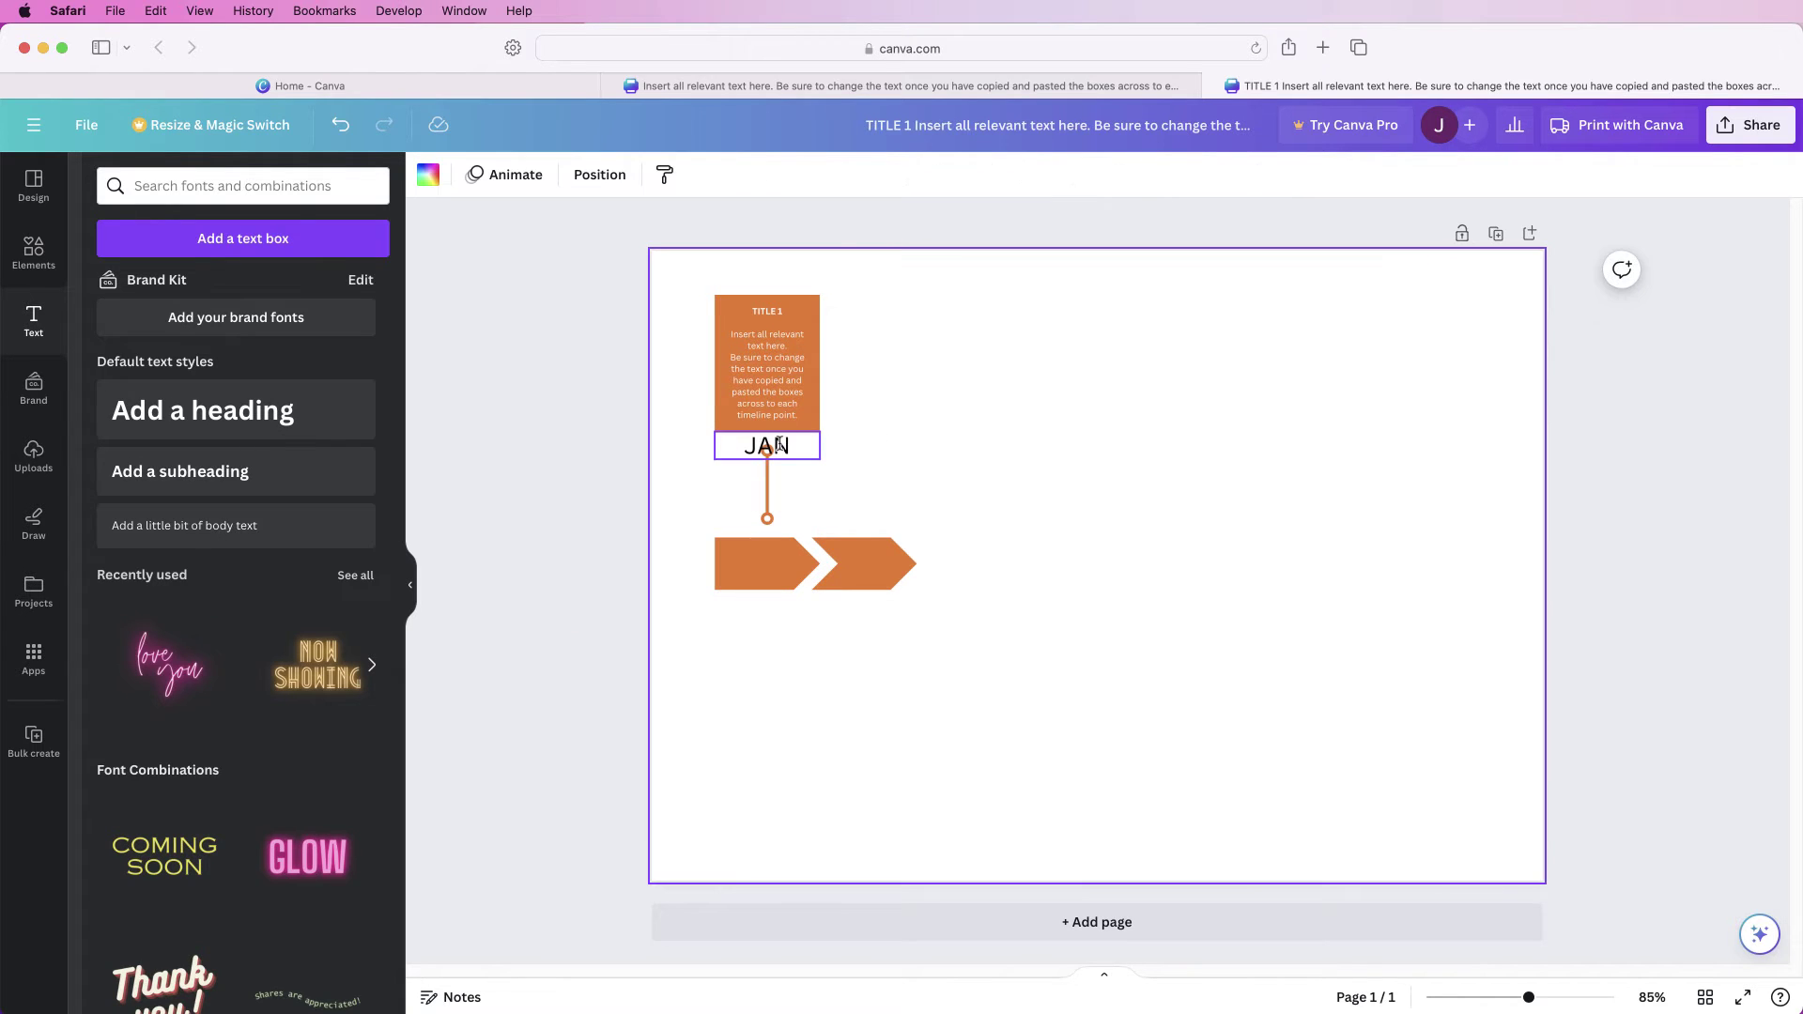
pyautogui.moveTo(794, 437); pyautogui.dragTo(768, 567)
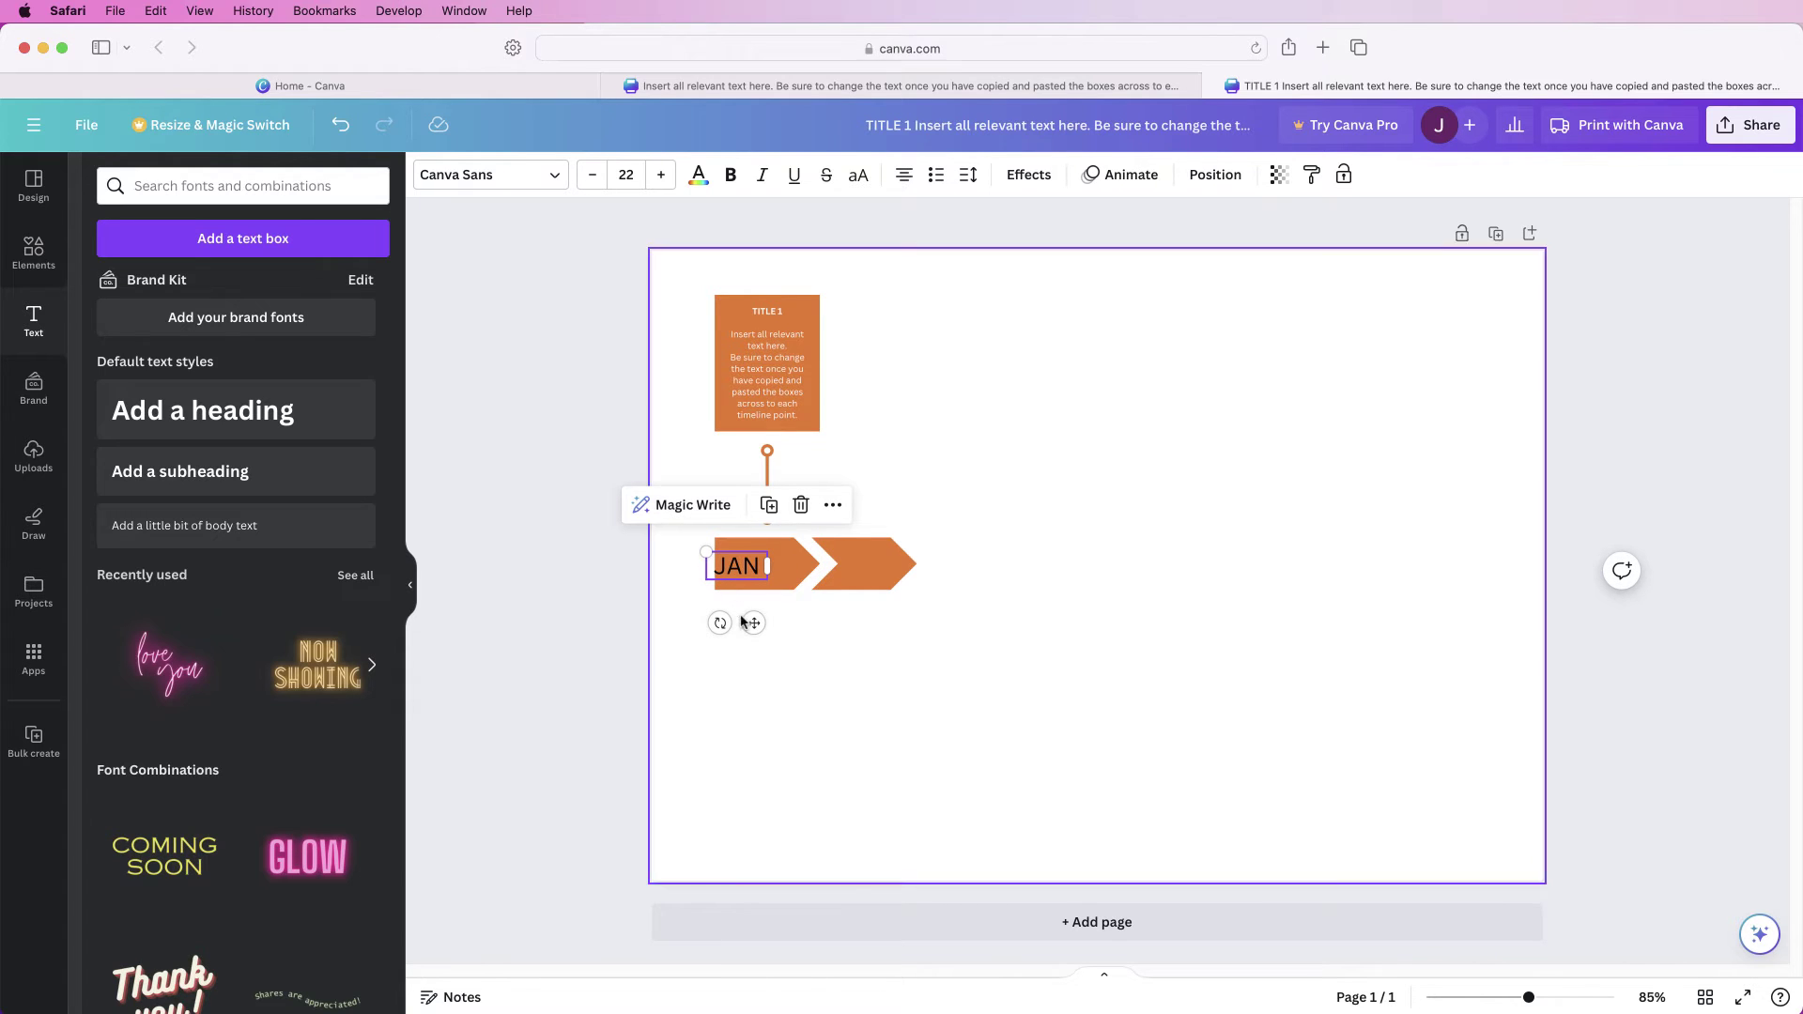
pyautogui.moveTo(754, 623); pyautogui.dragTo(777, 623)
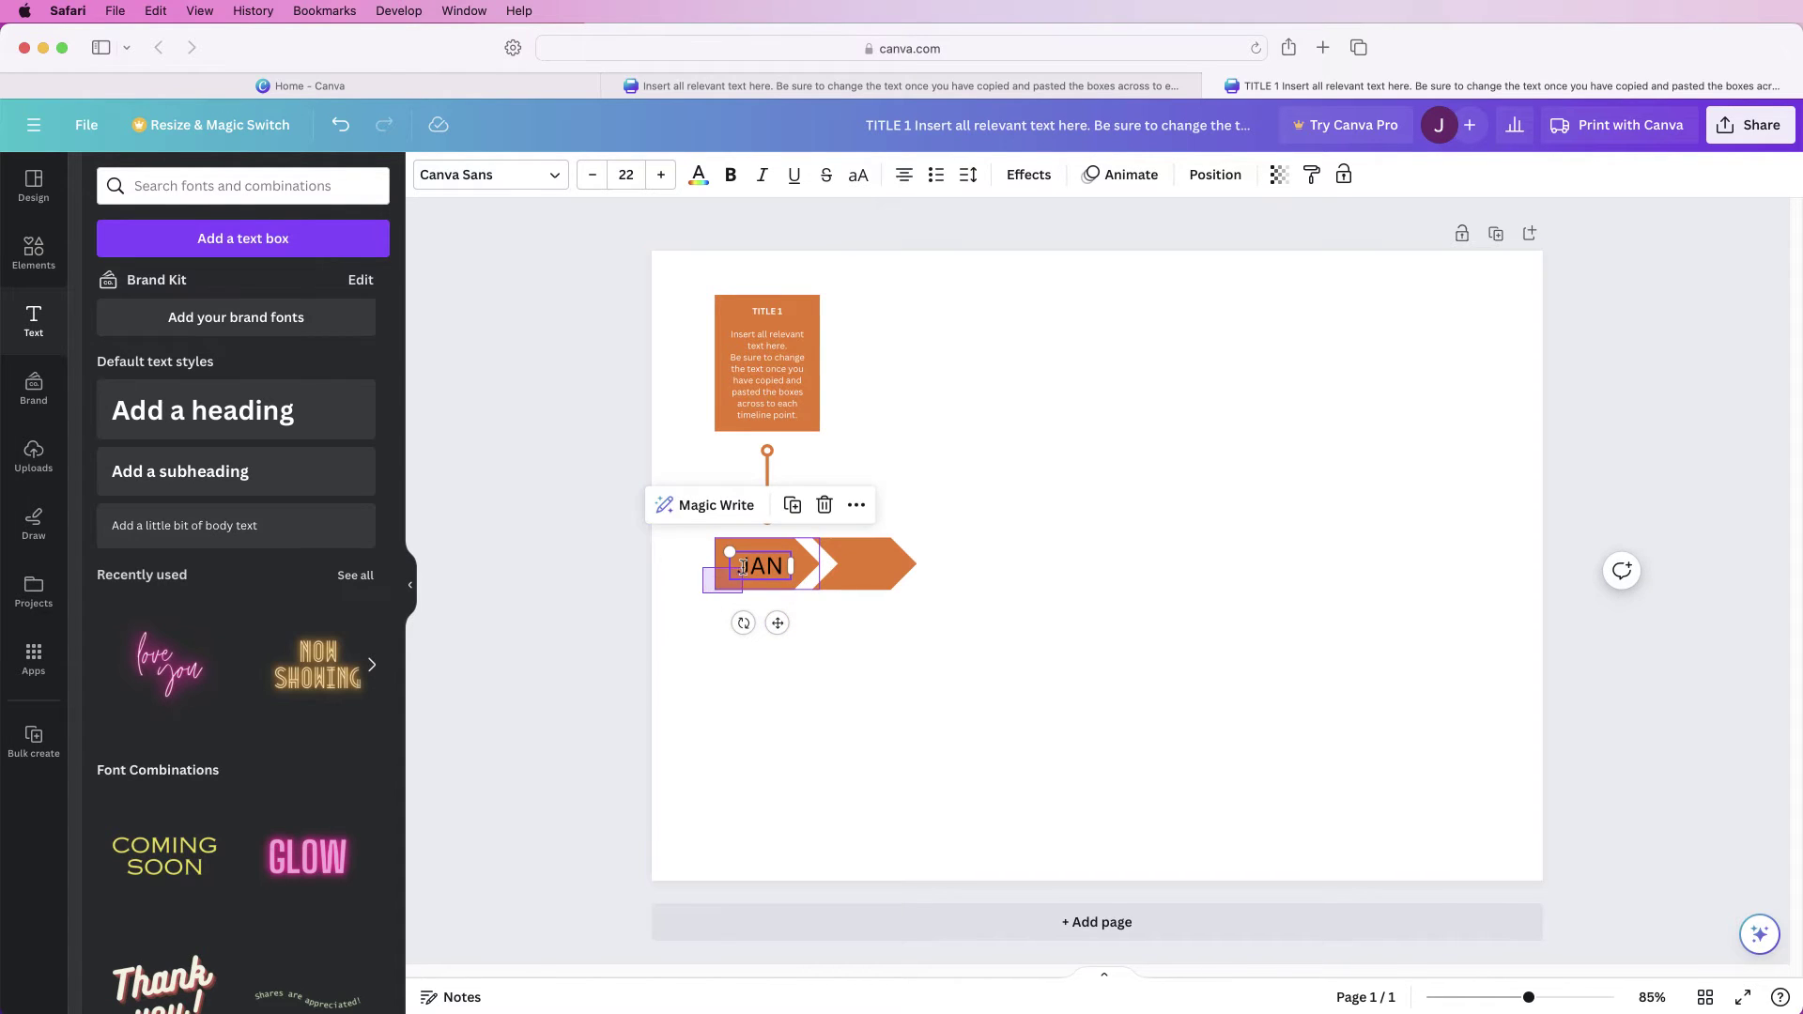
# - Centre JAN on the chevron with Middle and Centre alignment, then nudge it two steps left
pyautogui.click(719, 575)
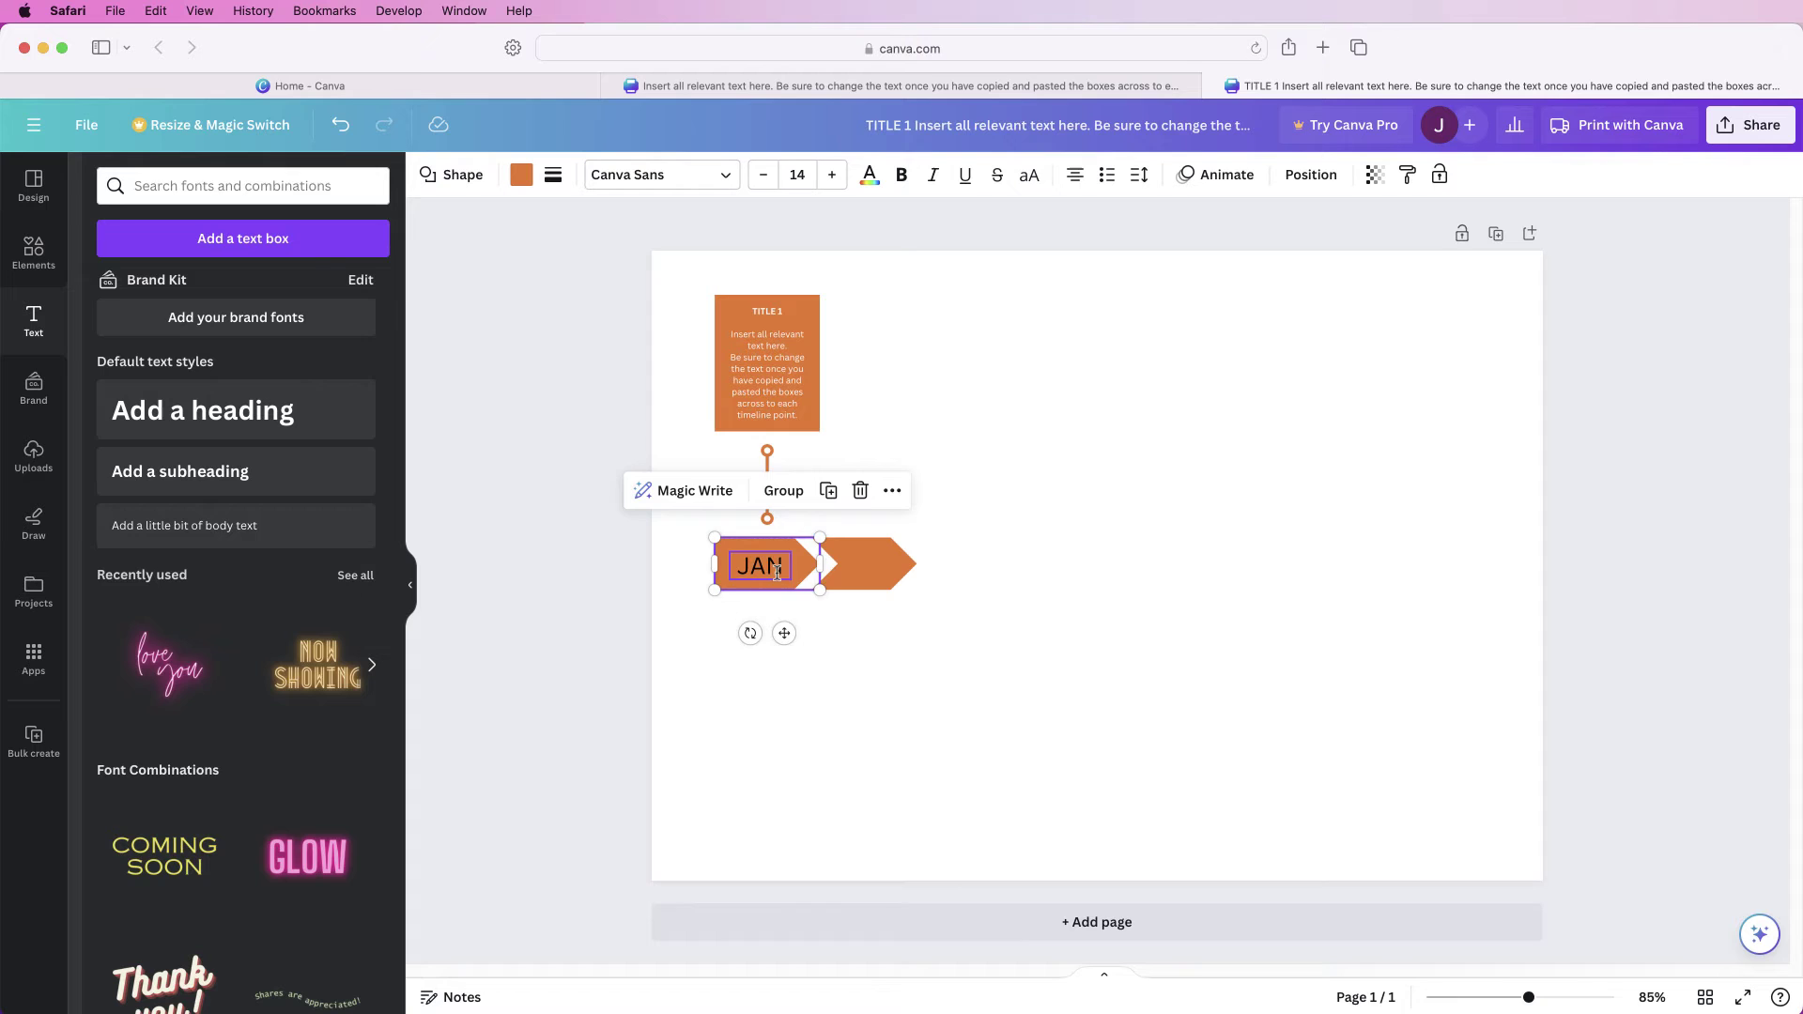
pyautogui.click(1294, 178)
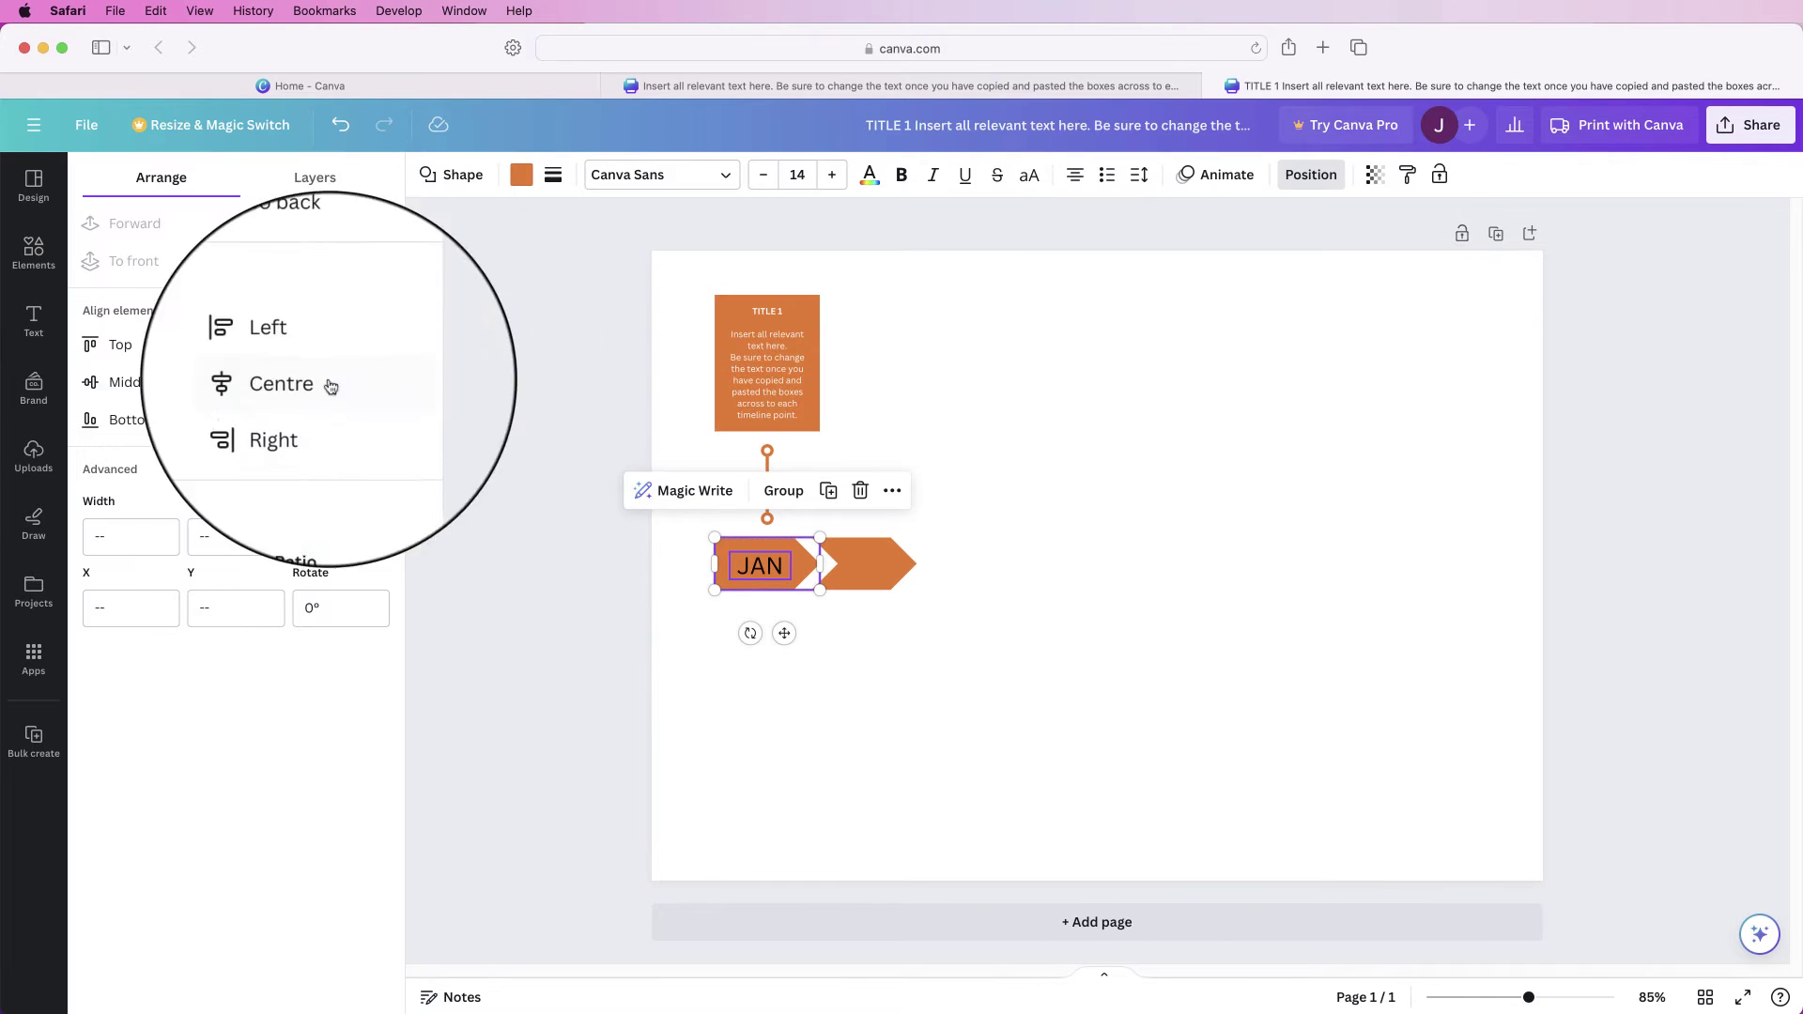
pyautogui.click(131, 388)
pyautogui.click(287, 381)
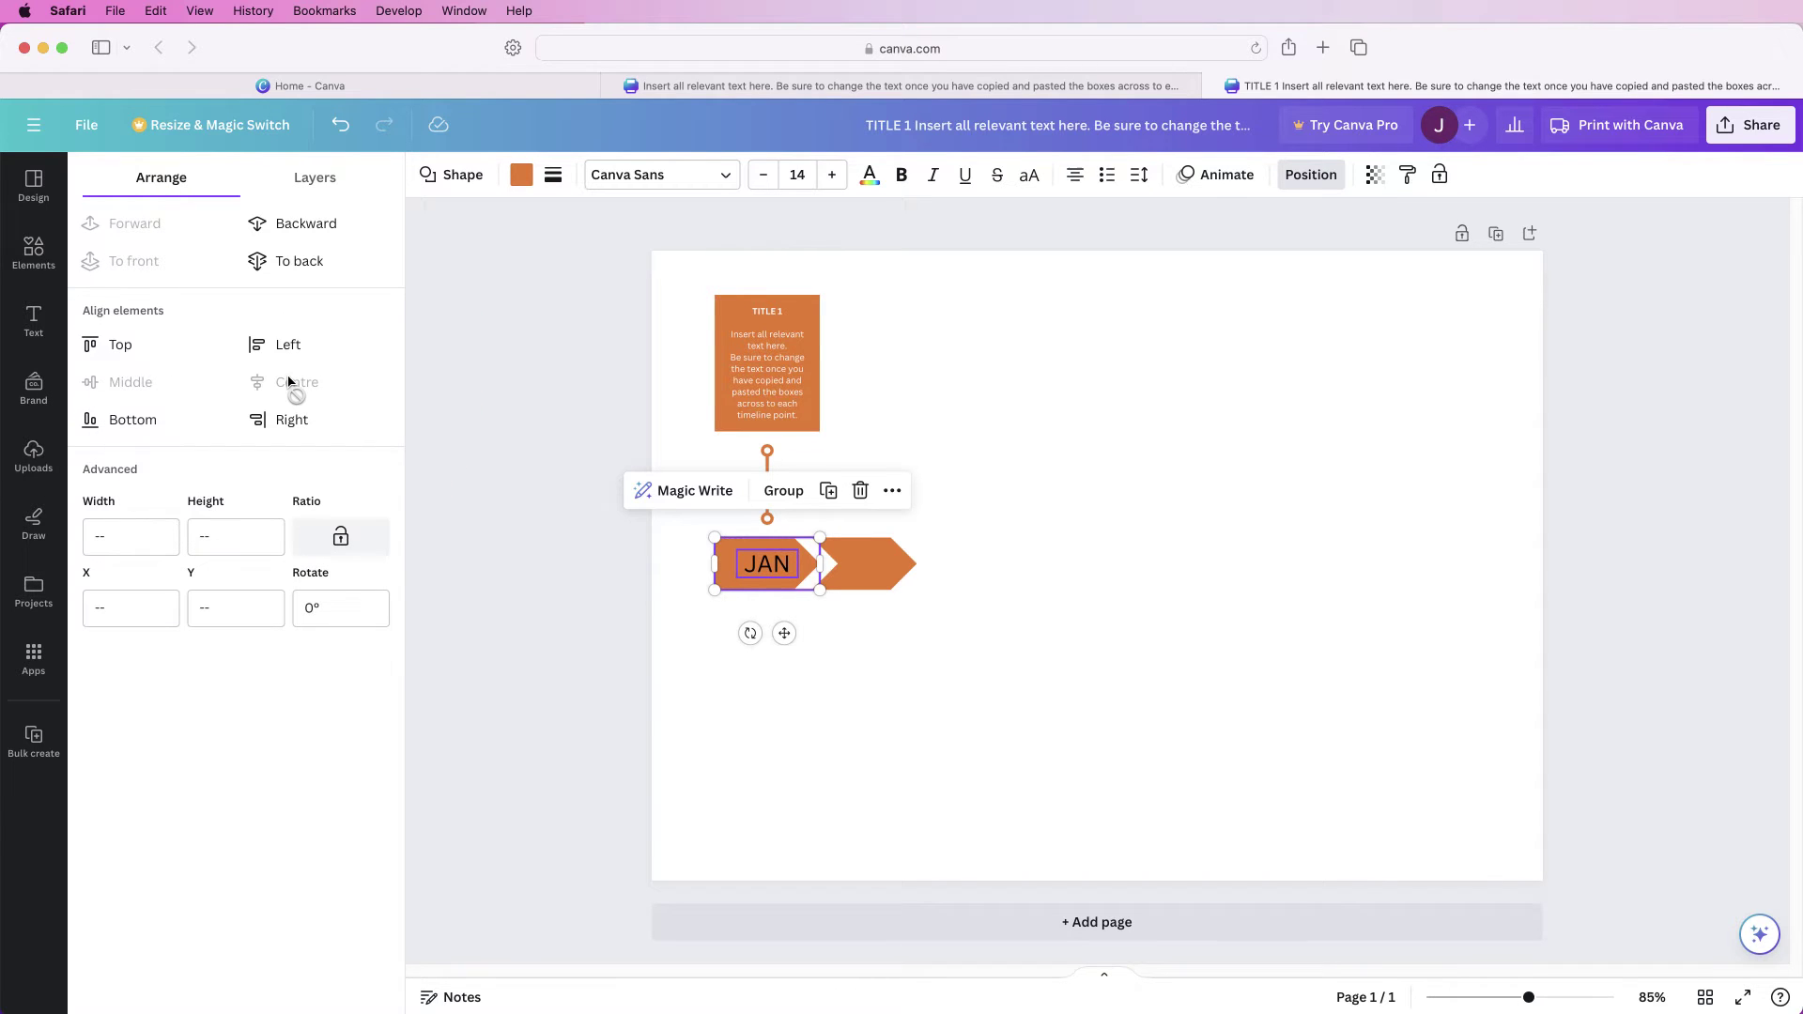
pyautogui.click(768, 563)
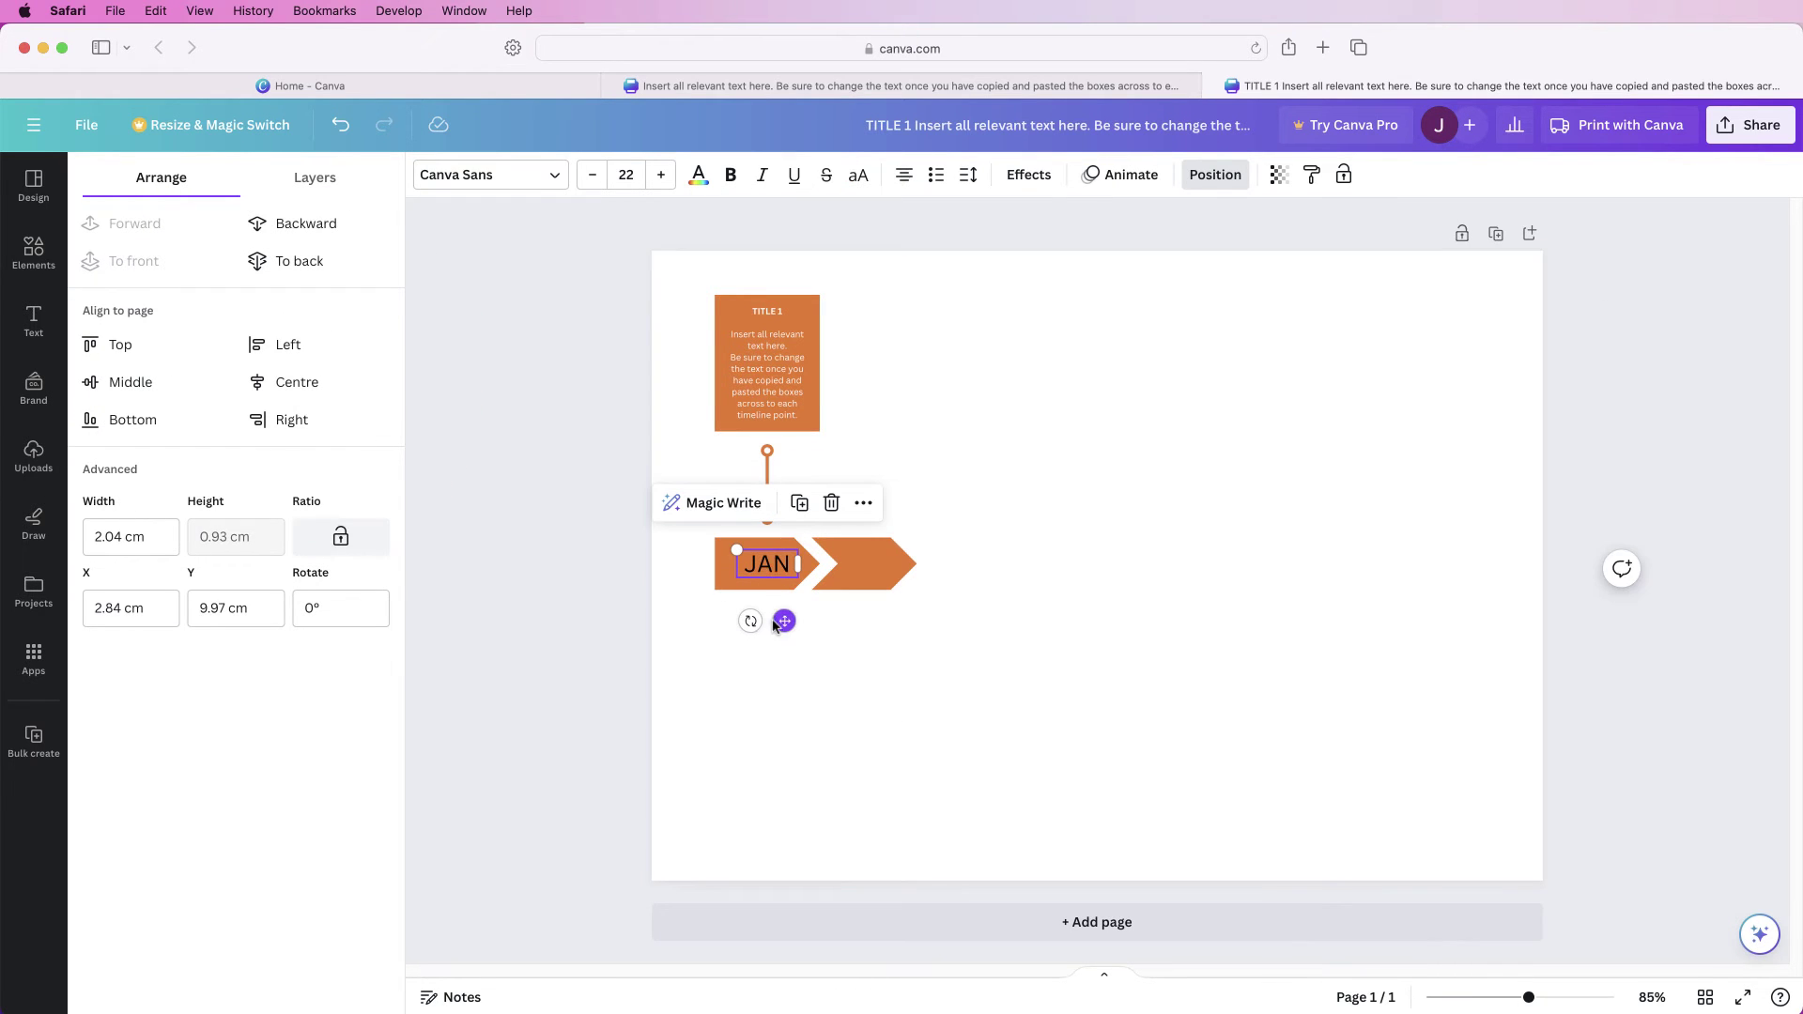
pyautogui.press('Left')
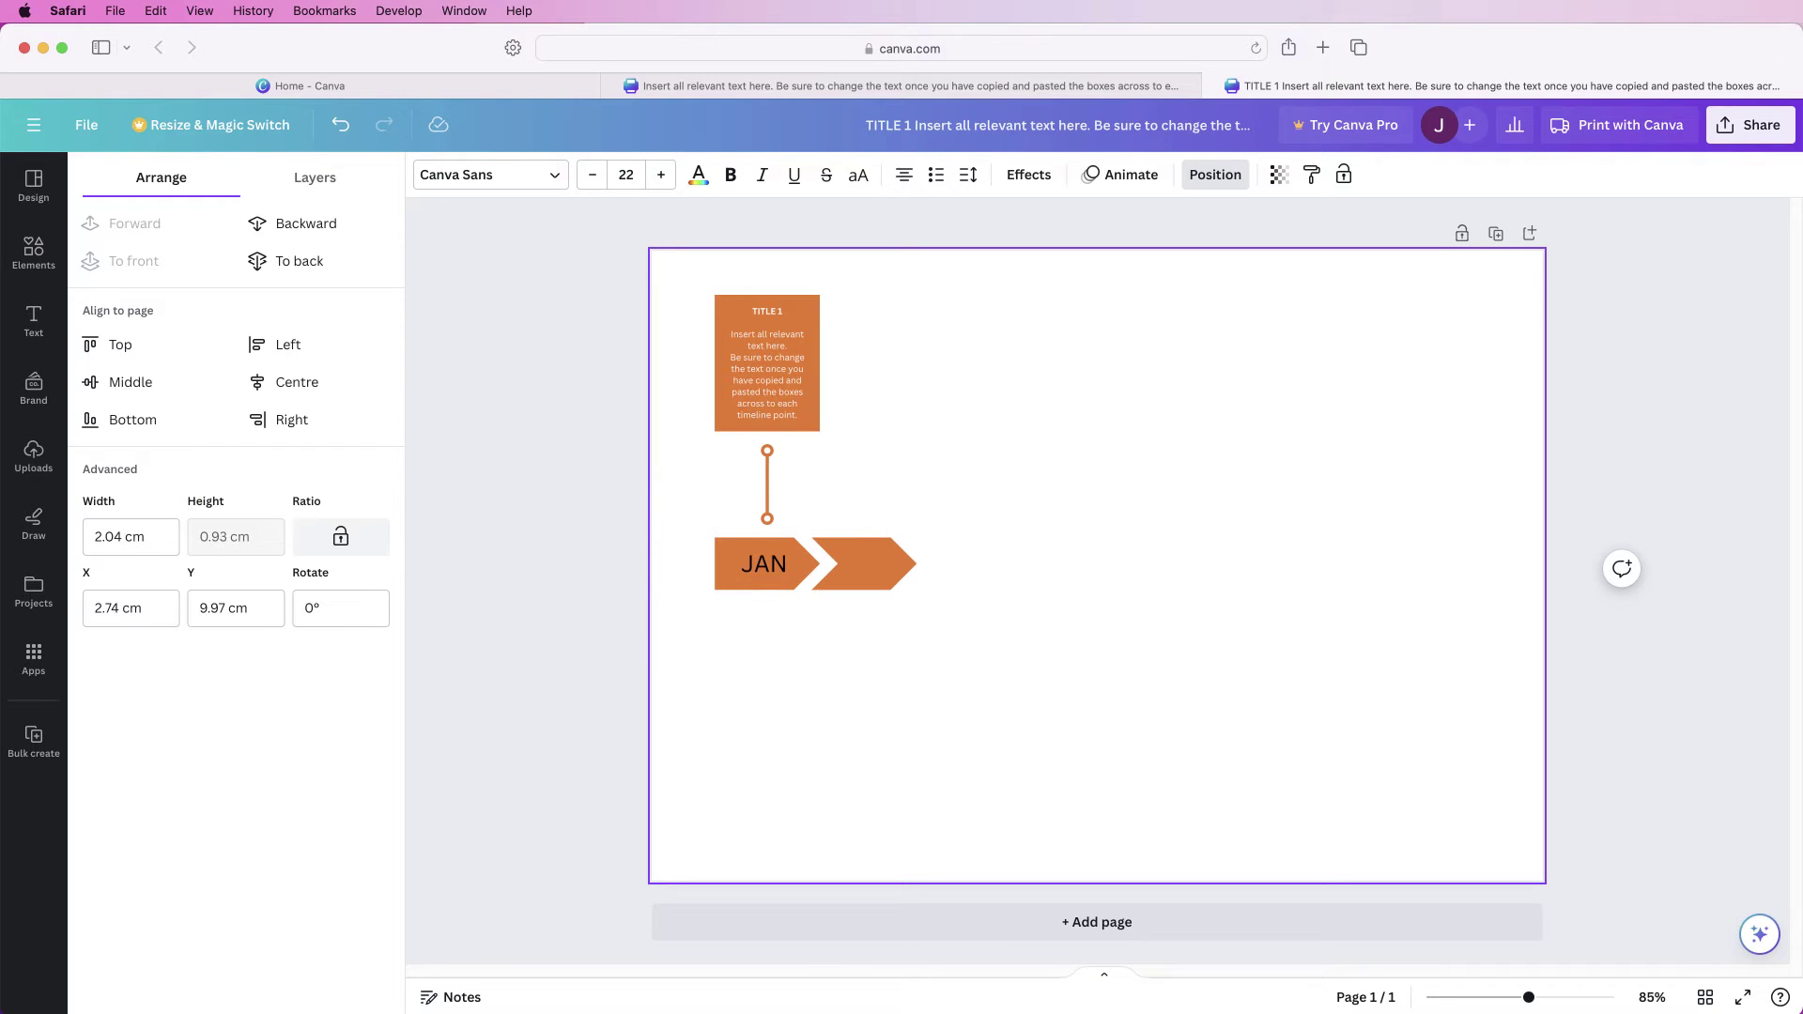
pyautogui.press('Left')
pyautogui.press('Left')
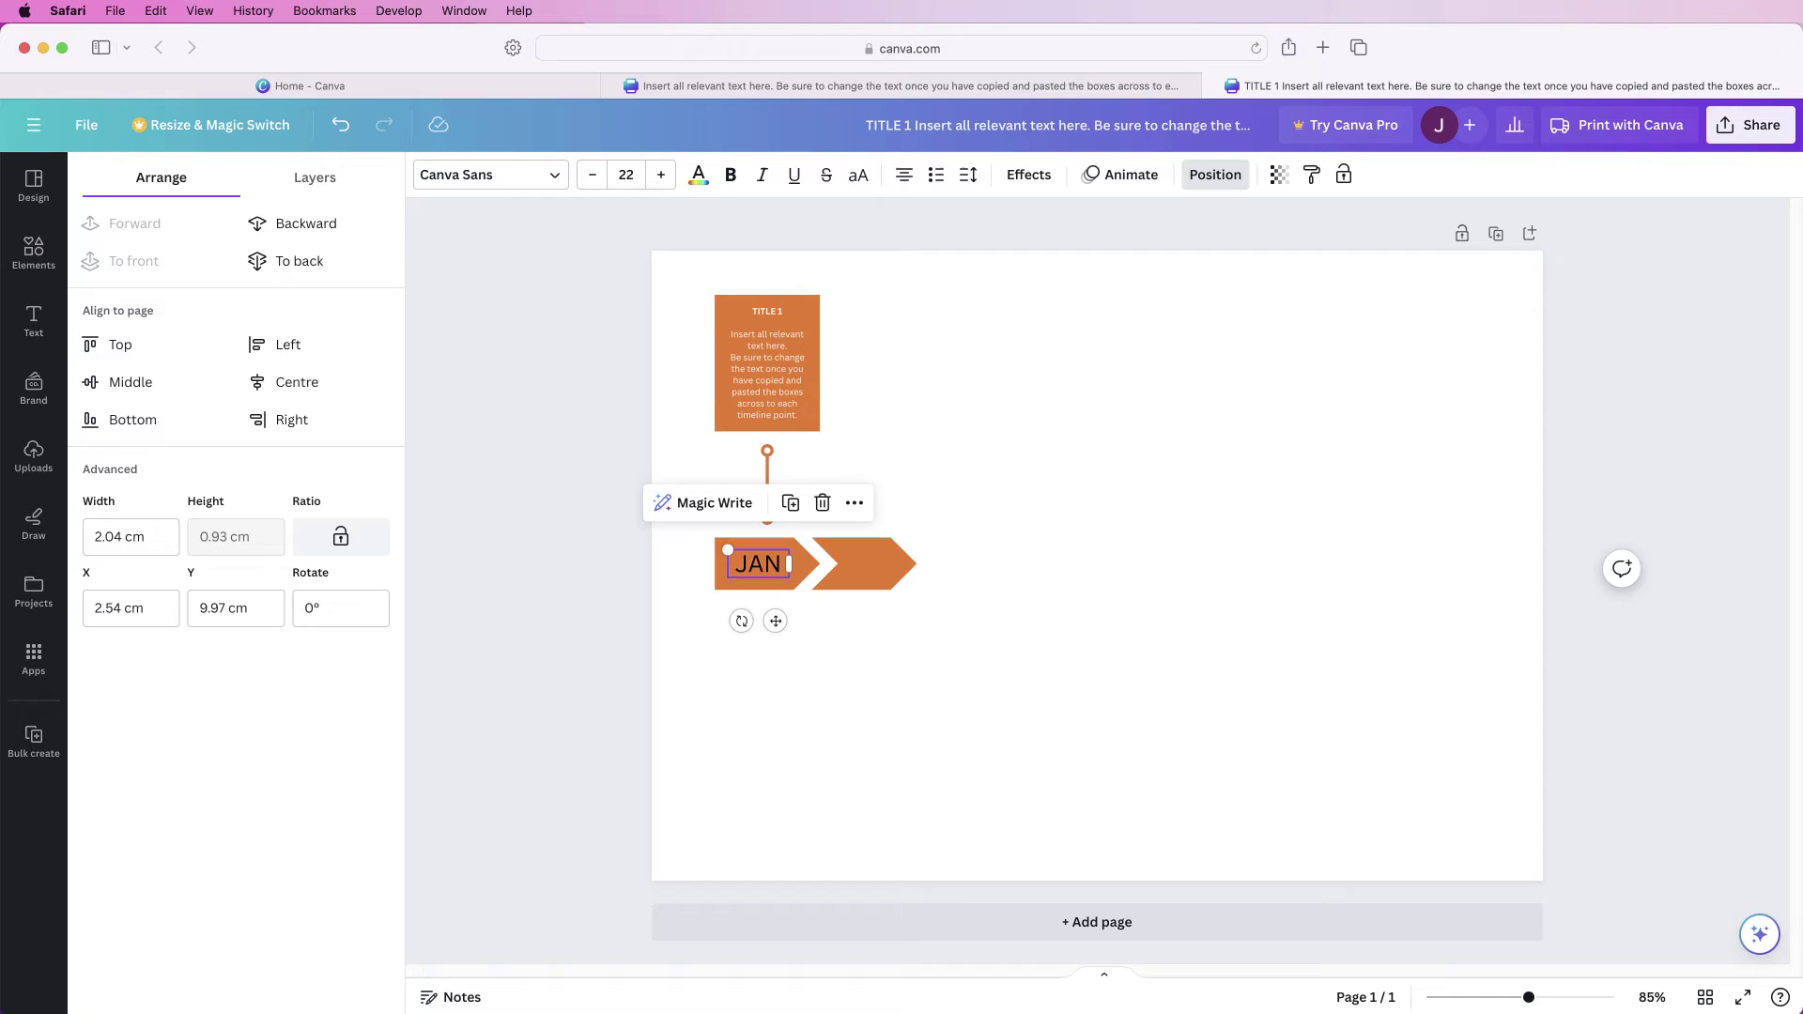
# - Change the JAN label's text colour to white from the document colours
pyautogui.click(698, 174)
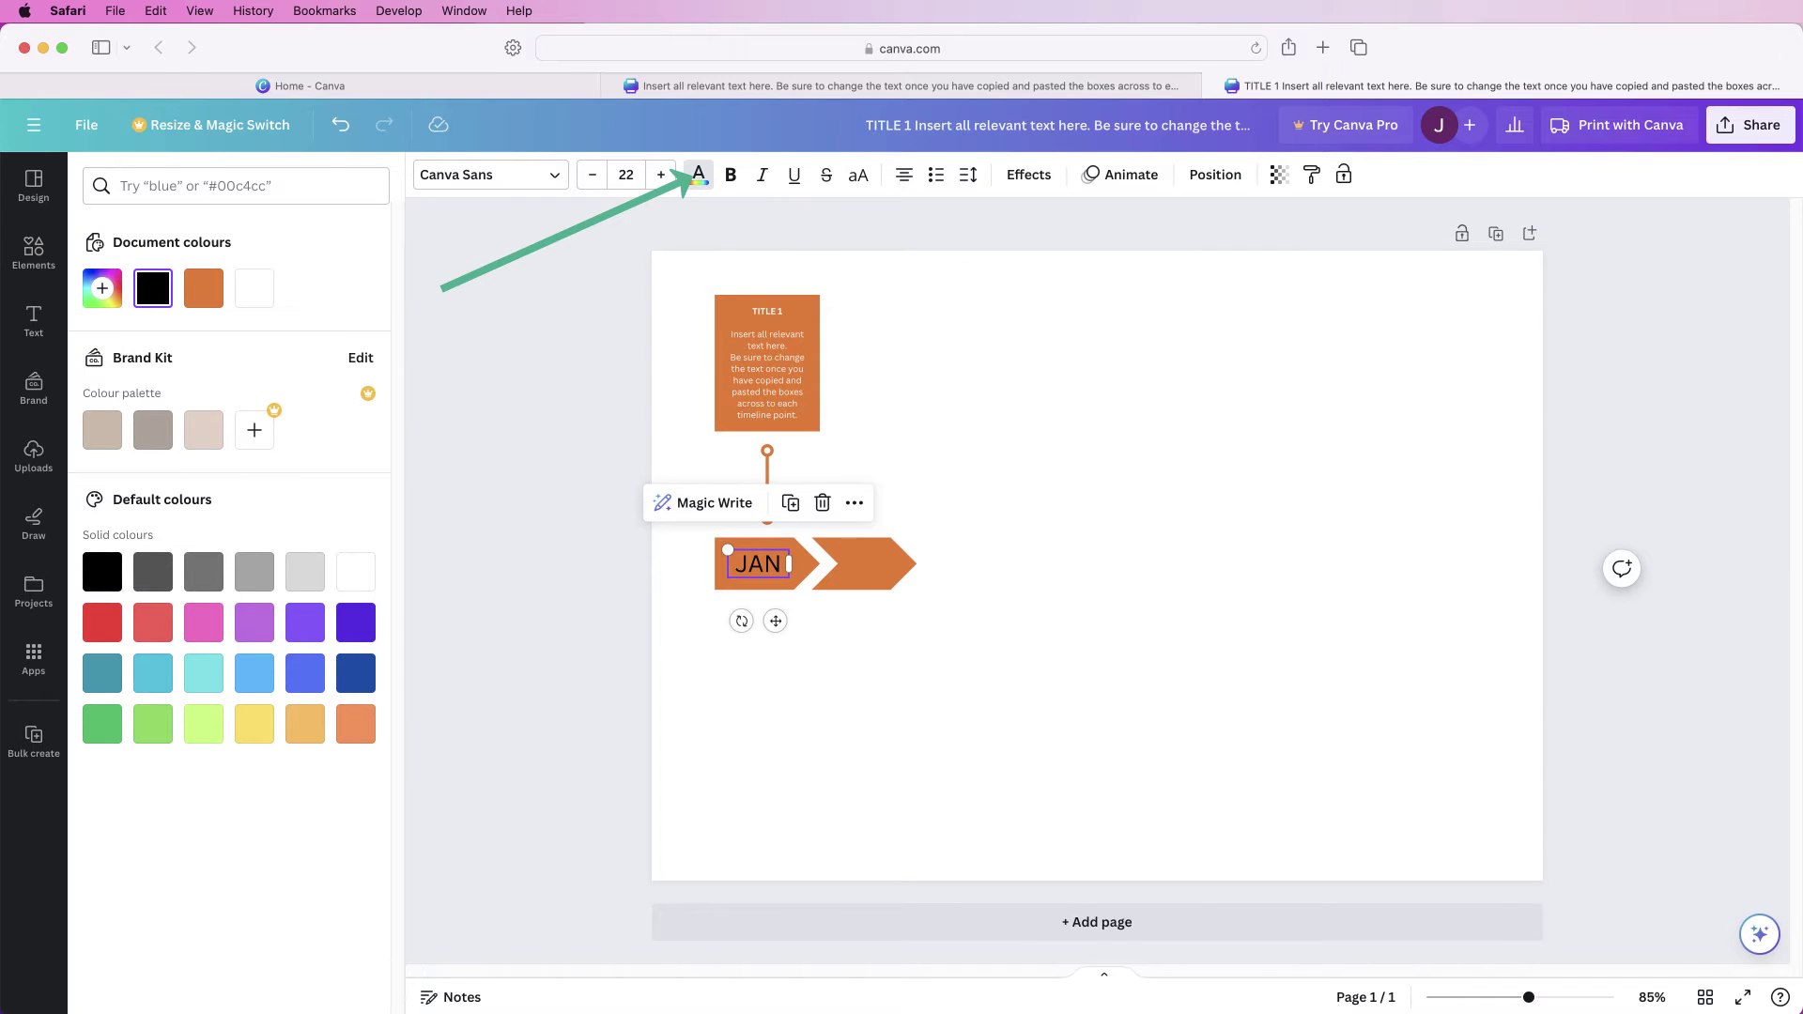
pyautogui.click(253, 288)
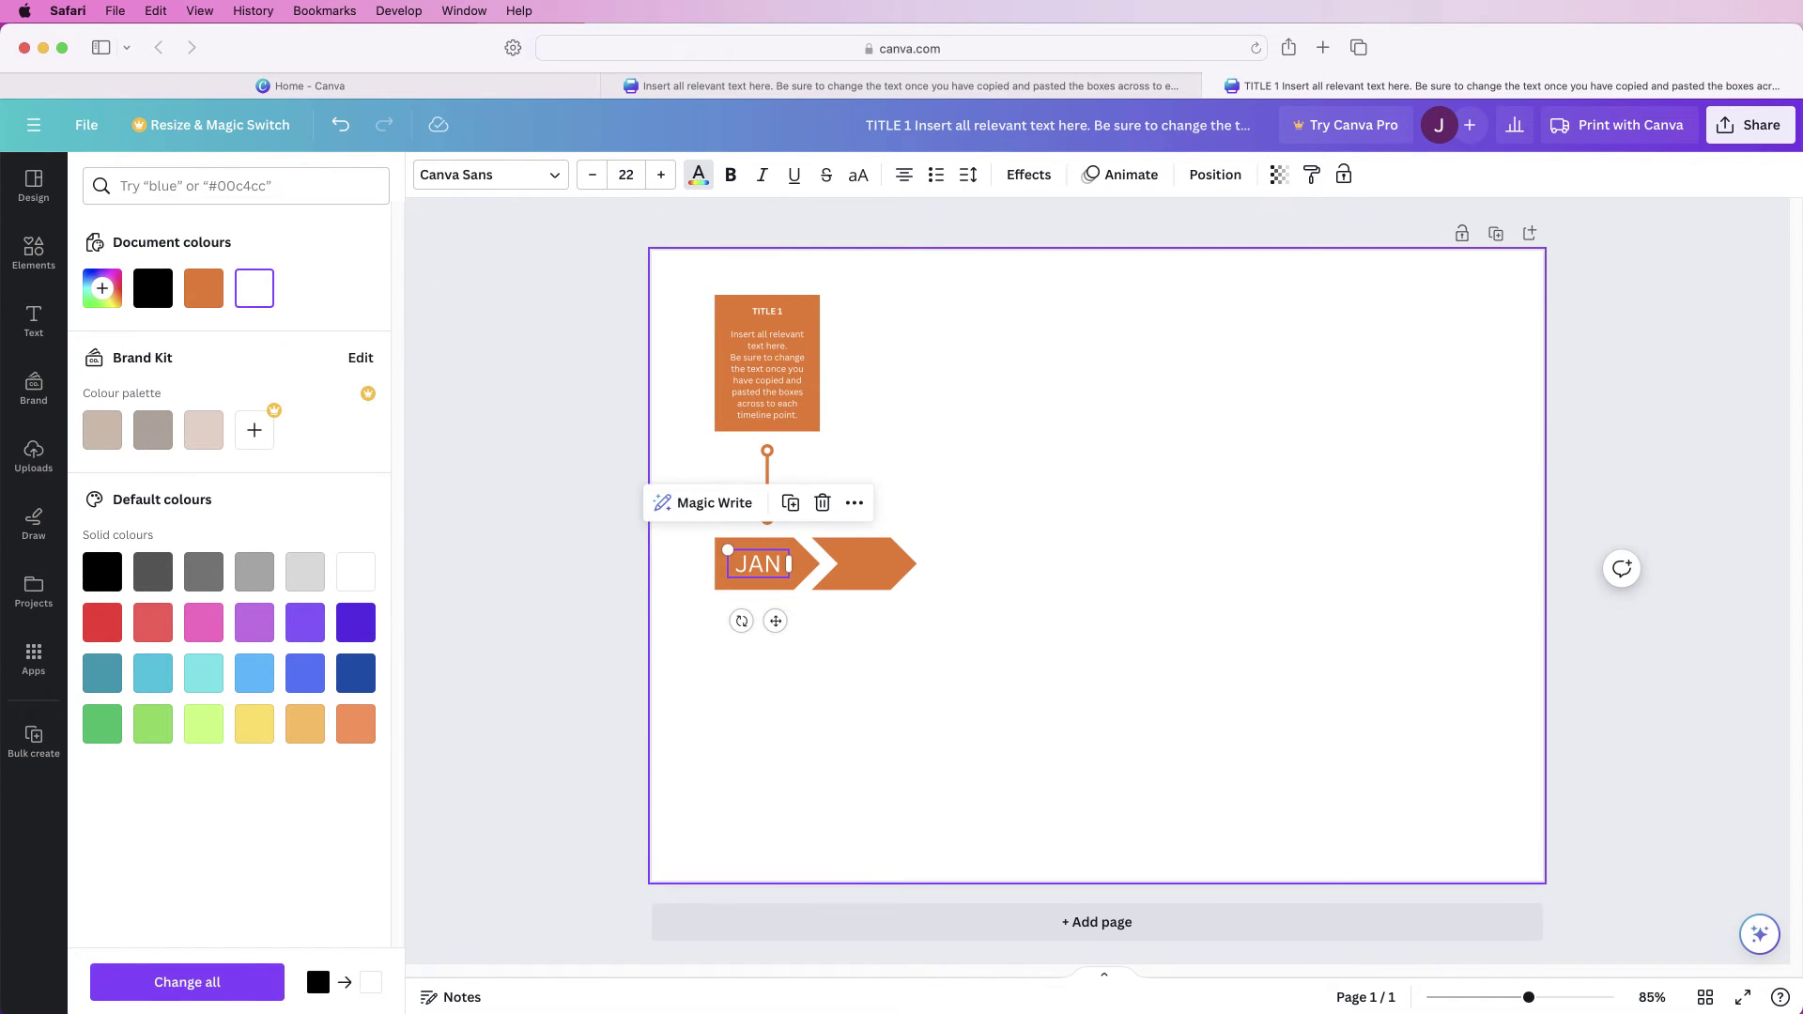
pyautogui.click(1014, 450)
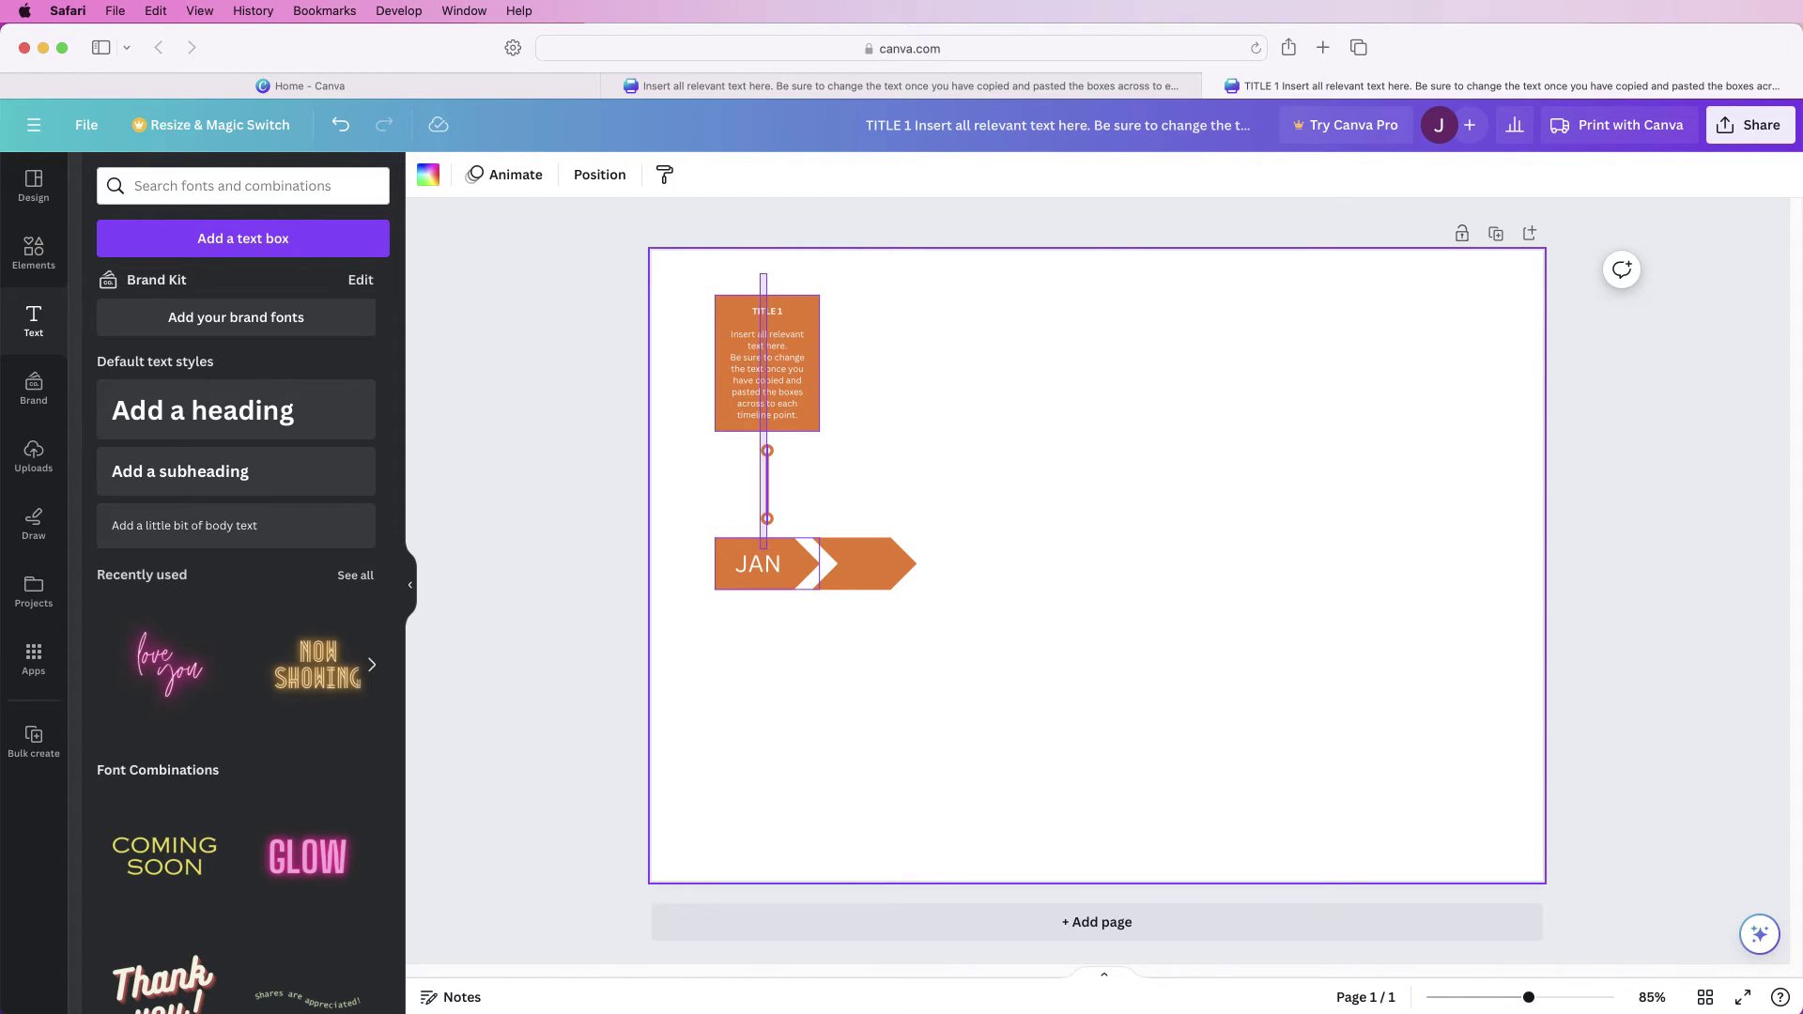
# - Group the TITLE 1 box, connector and JAN chevron, then duplicate and drag the copy to the right edge
pyautogui.moveTo(767, 618); pyautogui.dragTo(767, 618)
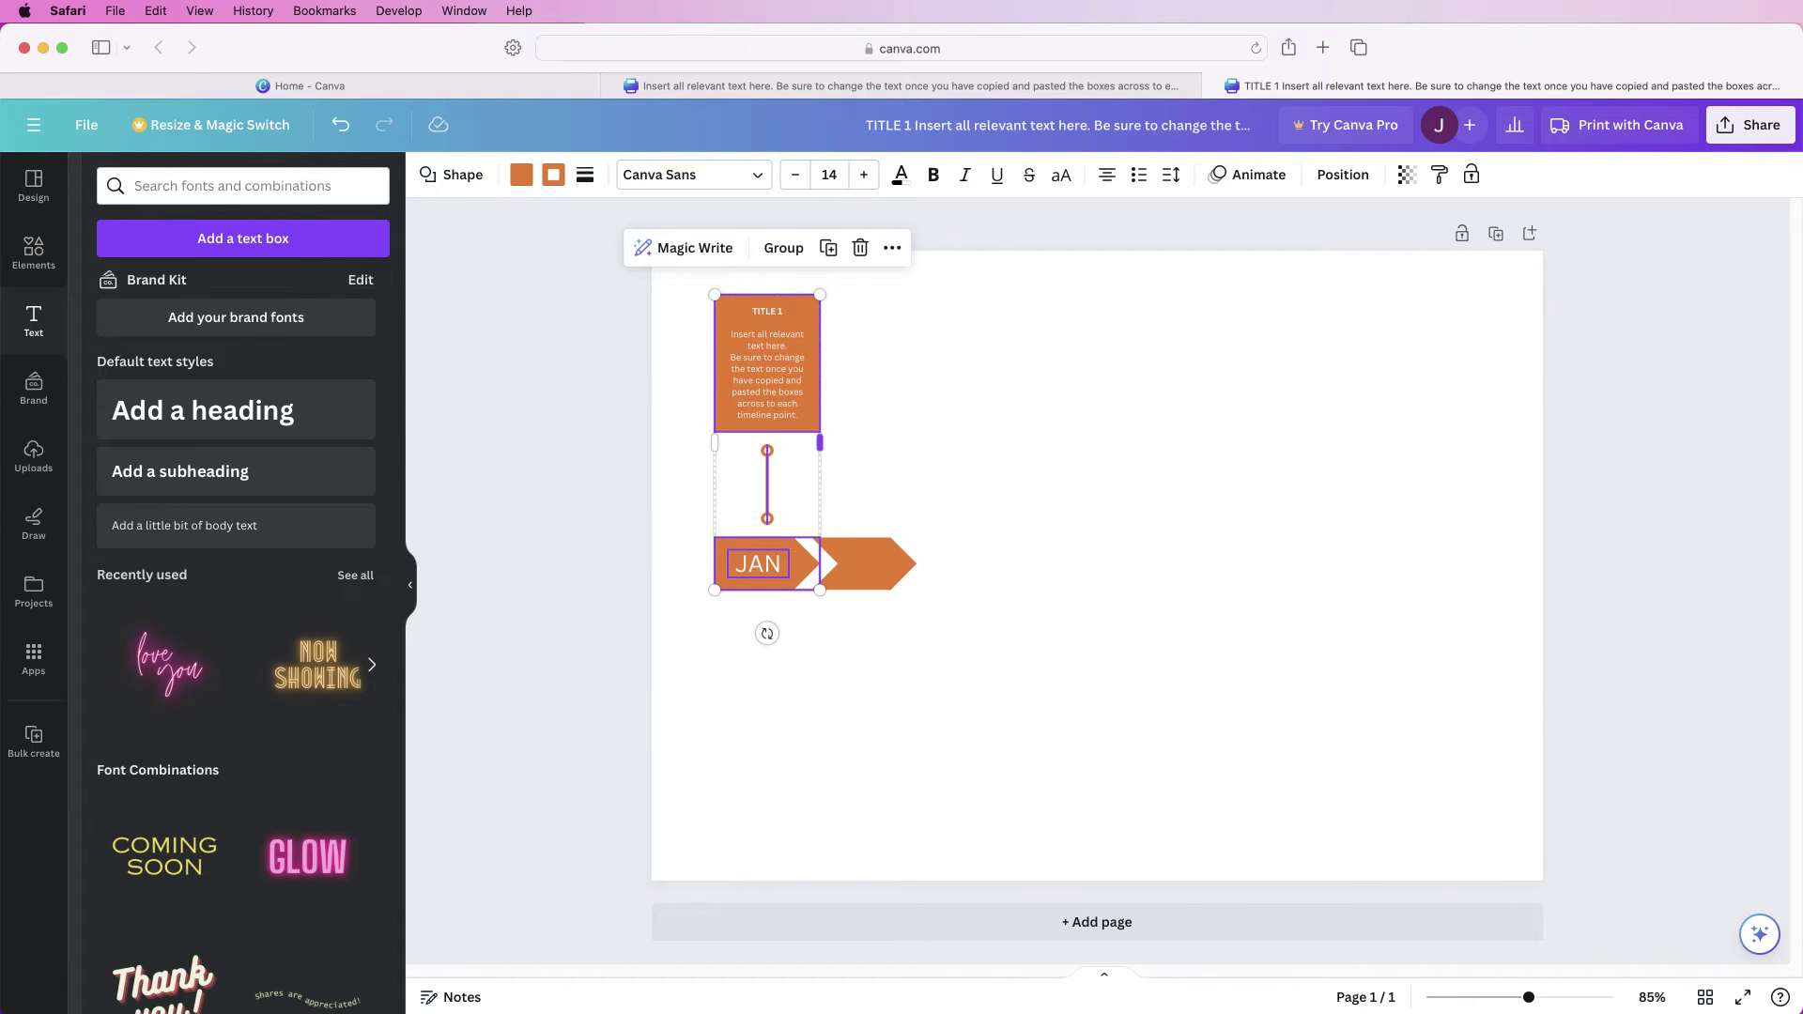
pyautogui.click(783, 247)
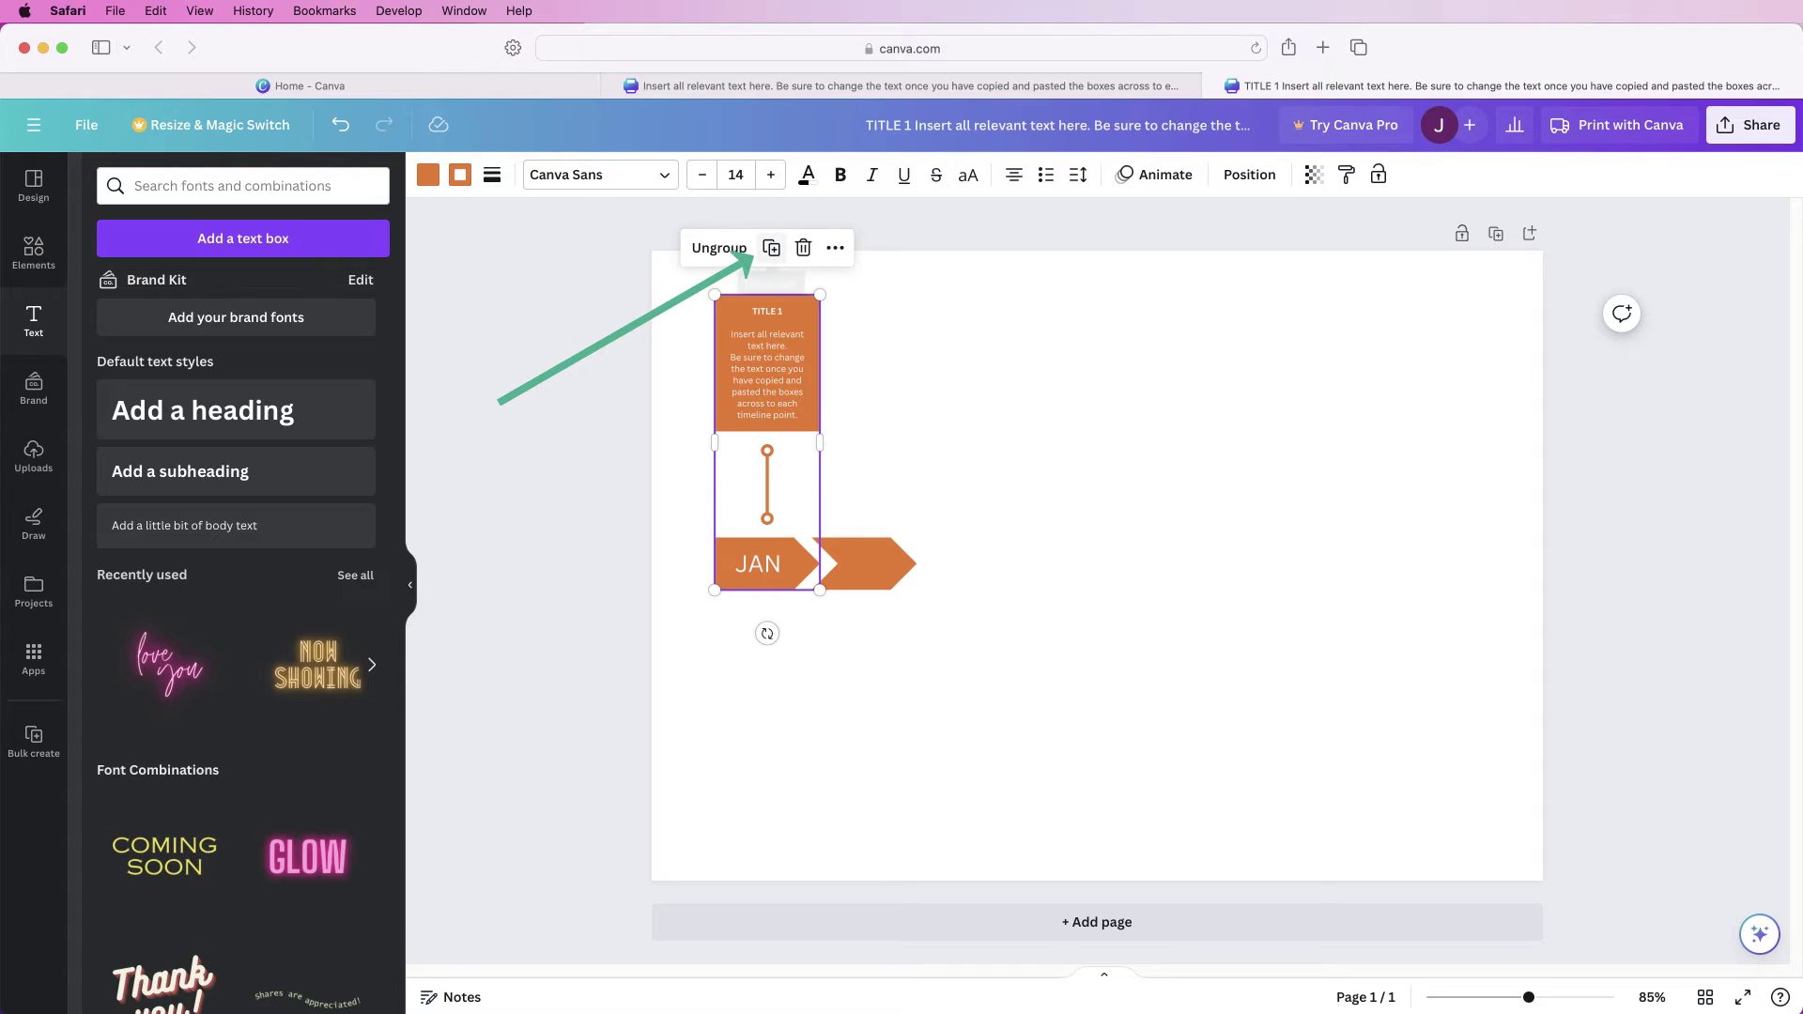
pyautogui.click(771, 248)
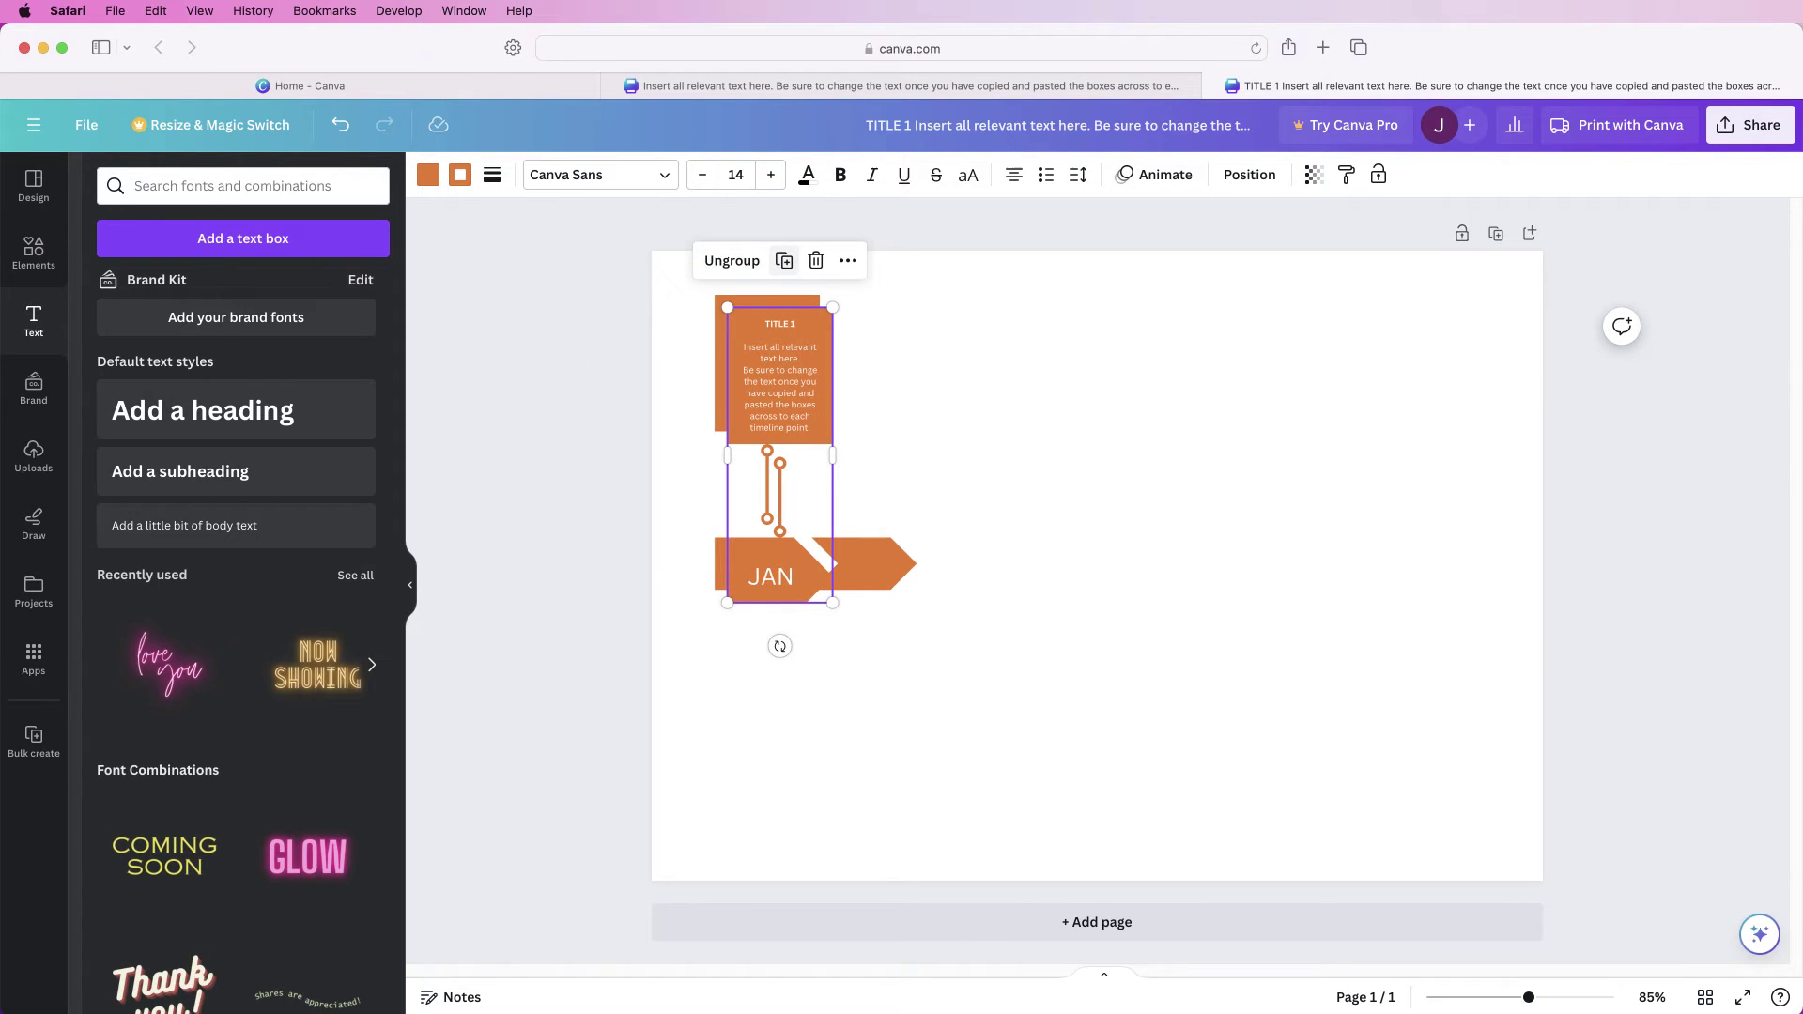
pyautogui.moveTo(779, 469); pyautogui.dragTo(1399, 469)
pyautogui.moveTo(1406, 455); pyautogui.dragTo(1412, 450)
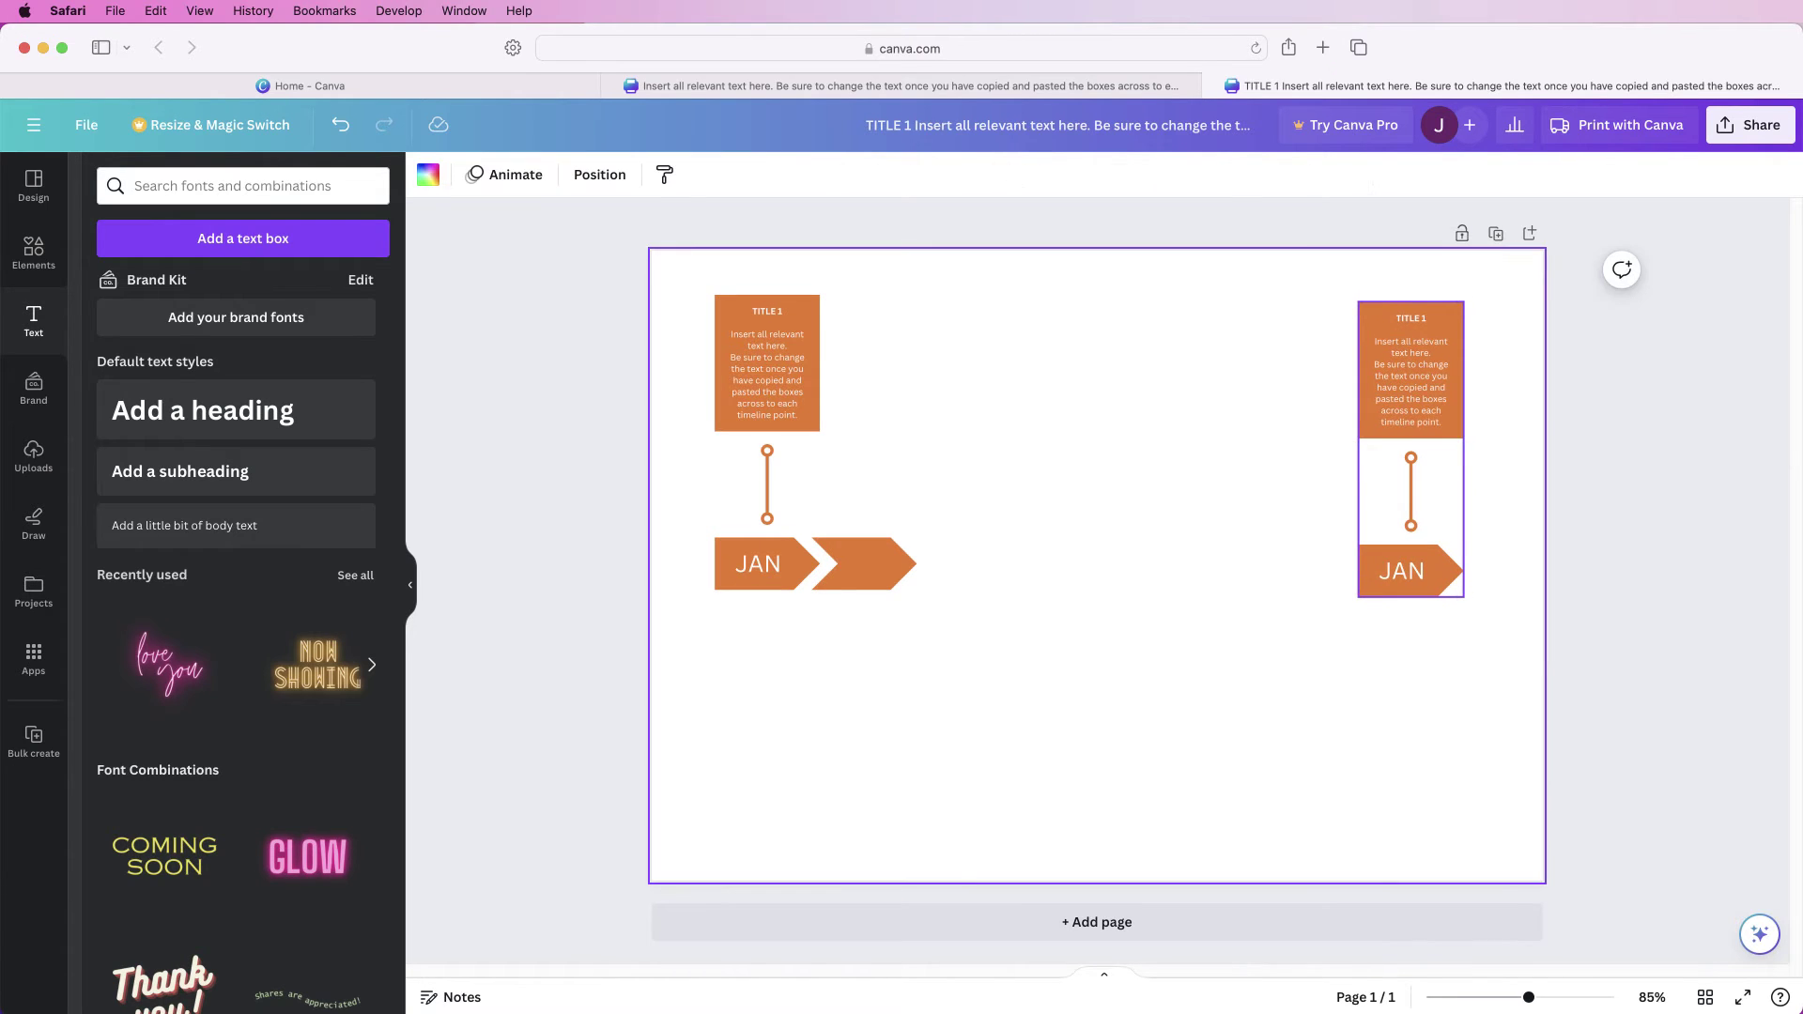
# - Ungroup the right-hand copy and rotate its JAN chevron to point left
pyautogui.click(1362, 254)
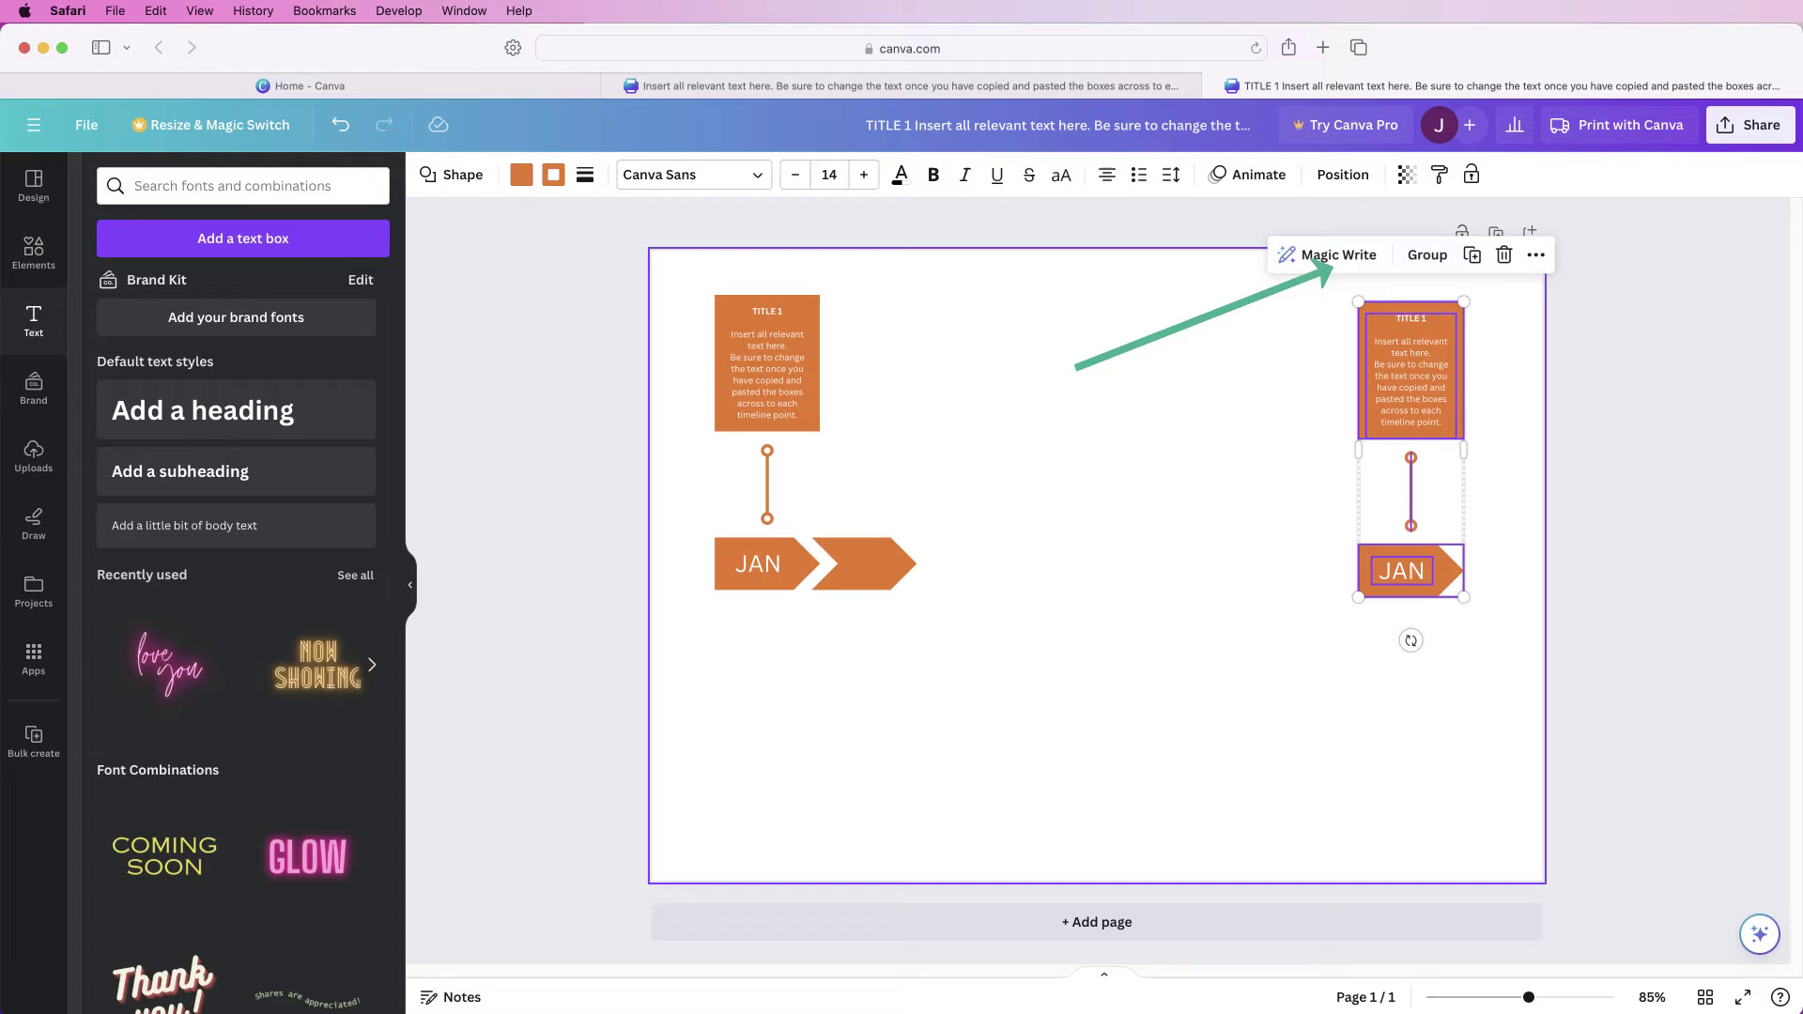
pyautogui.click(1401, 571)
pyautogui.moveTo(1393, 640)
pyautogui.mouseDown()
pyautogui.moveTo(1420, 674)
pyautogui.moveTo(1488, 648)
pyautogui.moveTo(1482, 554)
pyautogui.moveTo(1436, 538)
pyautogui.moveTo(1421, 552)
pyautogui.mouseUp()
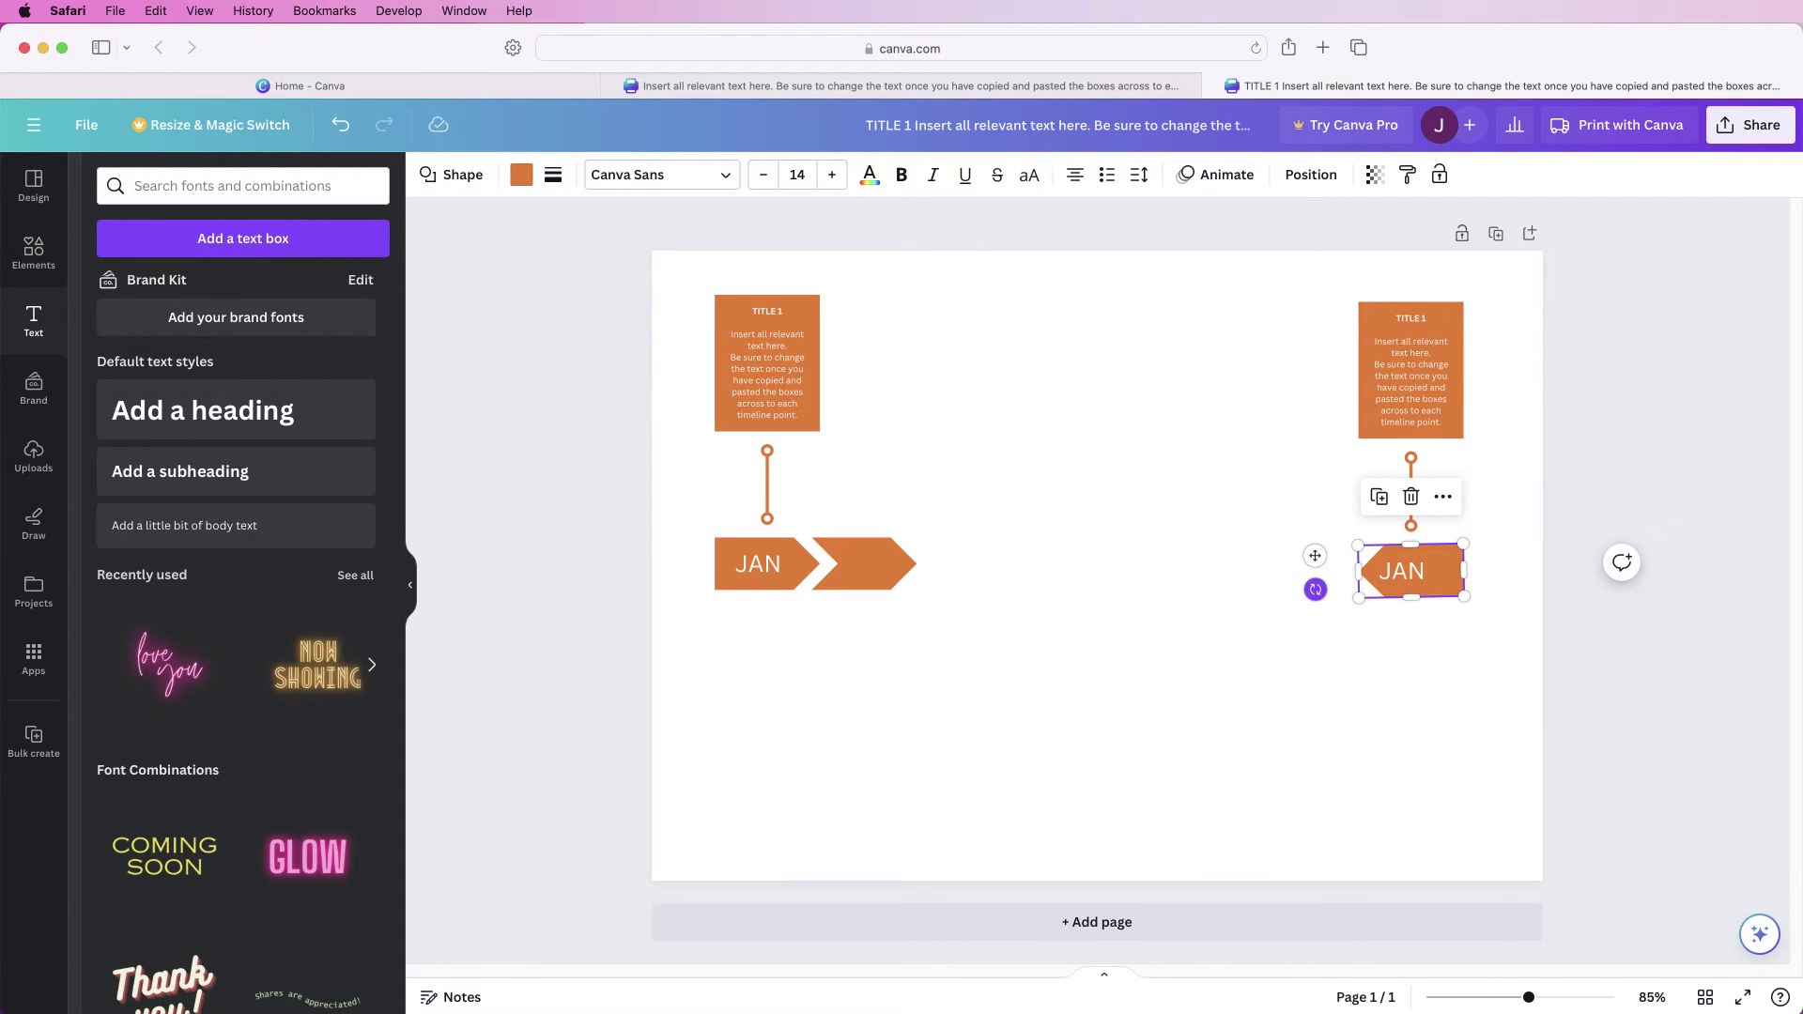
# - Centre the right-hand parts horizontally, then duplicate the right title box and its connector
pyautogui.doubleClick(1401, 571)
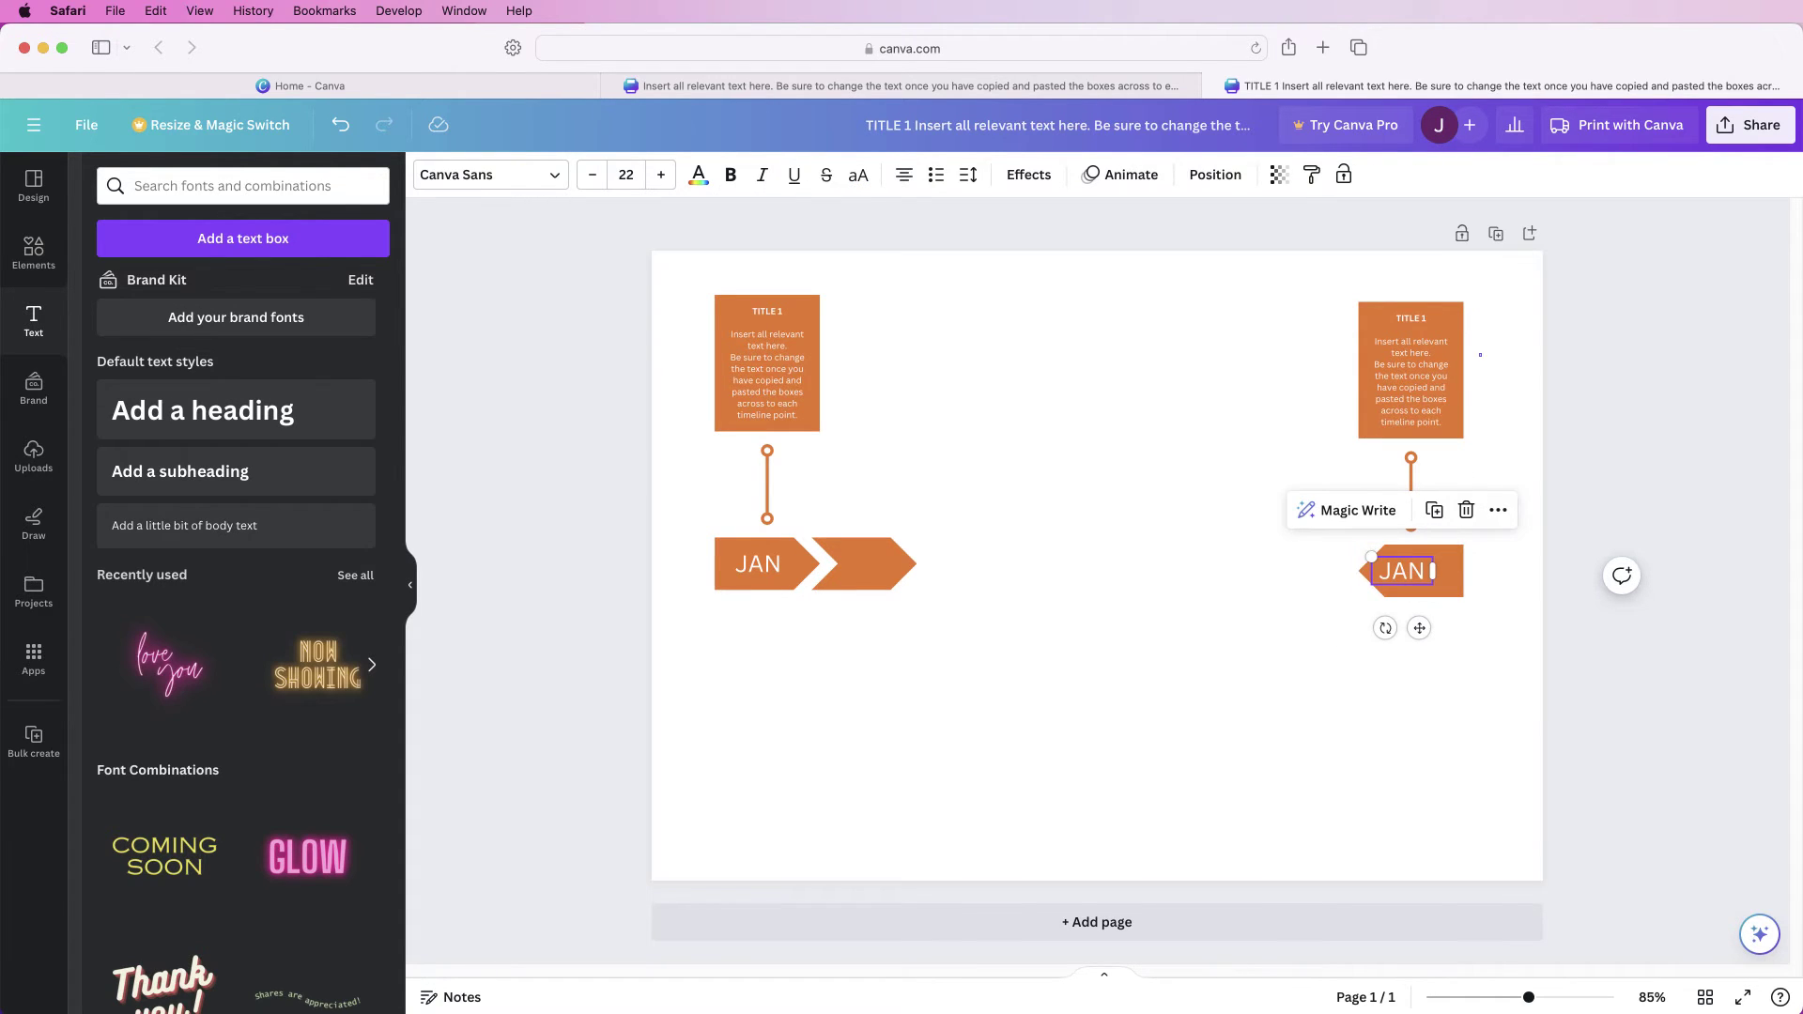
pyautogui.moveTo(1406, 573); pyautogui.dragTo(1389, 613)
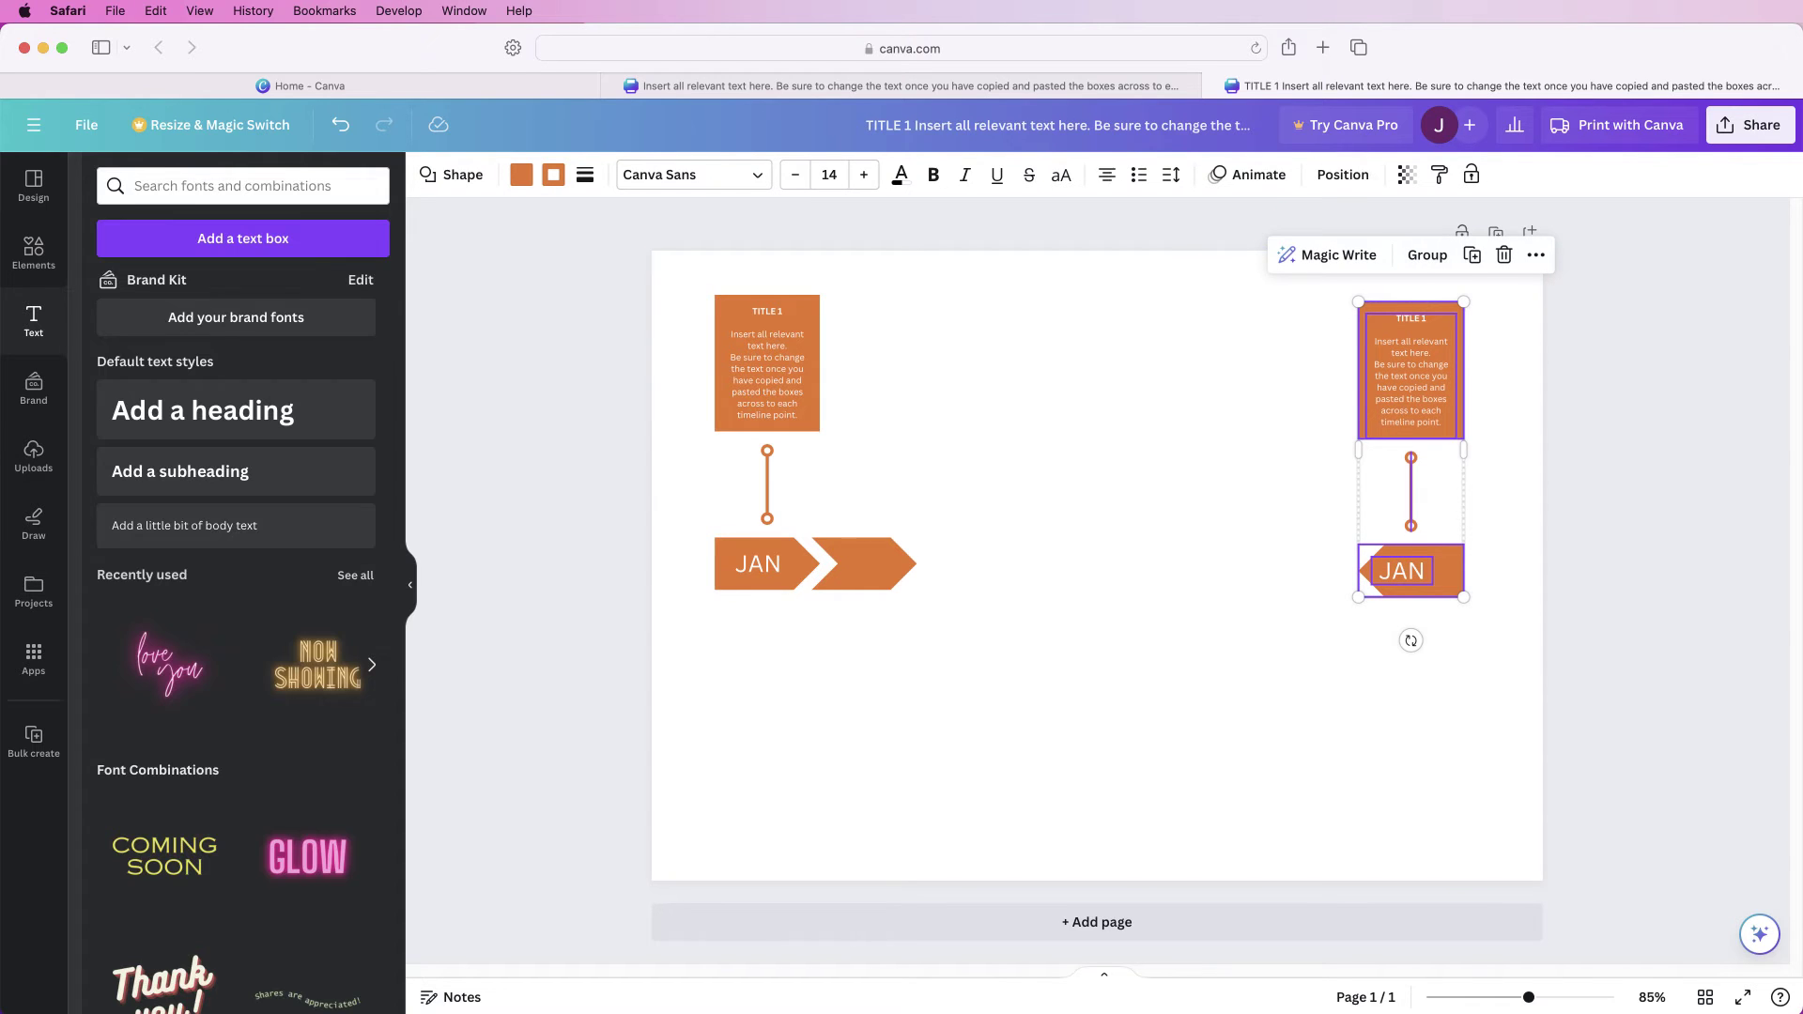
pyautogui.click(1343, 175)
pyautogui.click(320, 382)
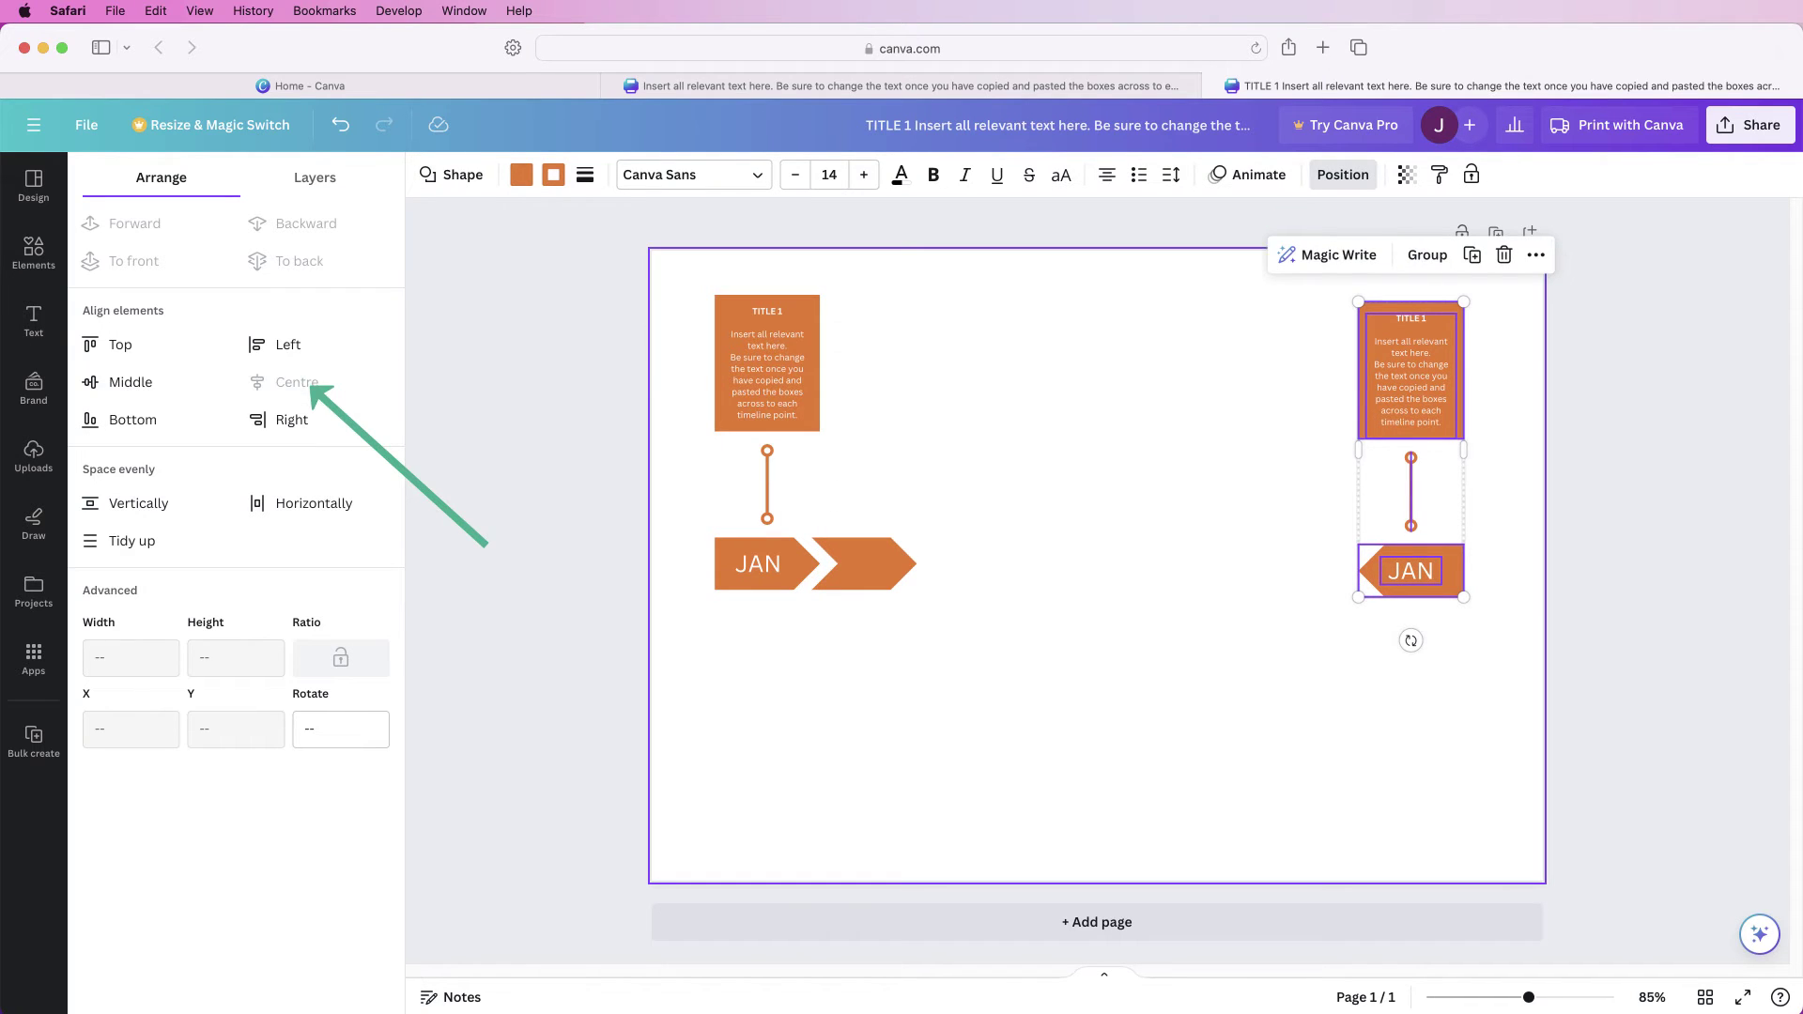
pyautogui.click(1220, 544)
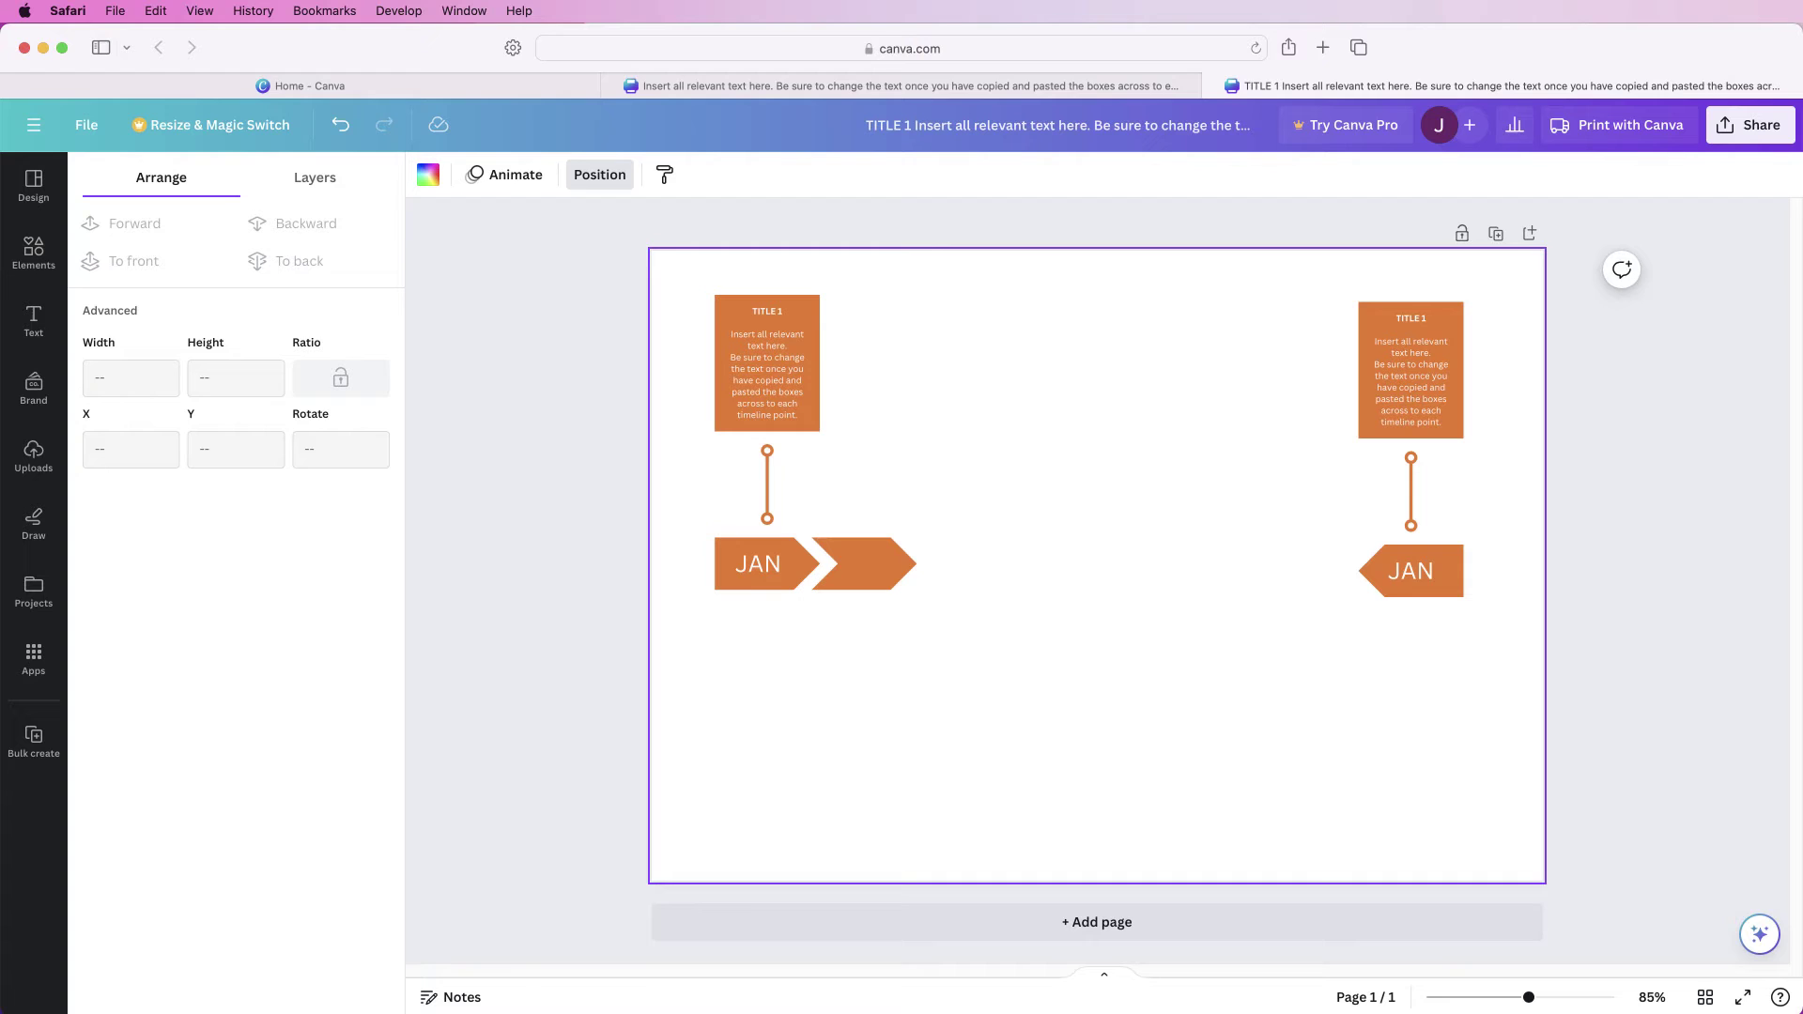
pyautogui.moveTo(1475, 364); pyautogui.dragTo(1384, 512)
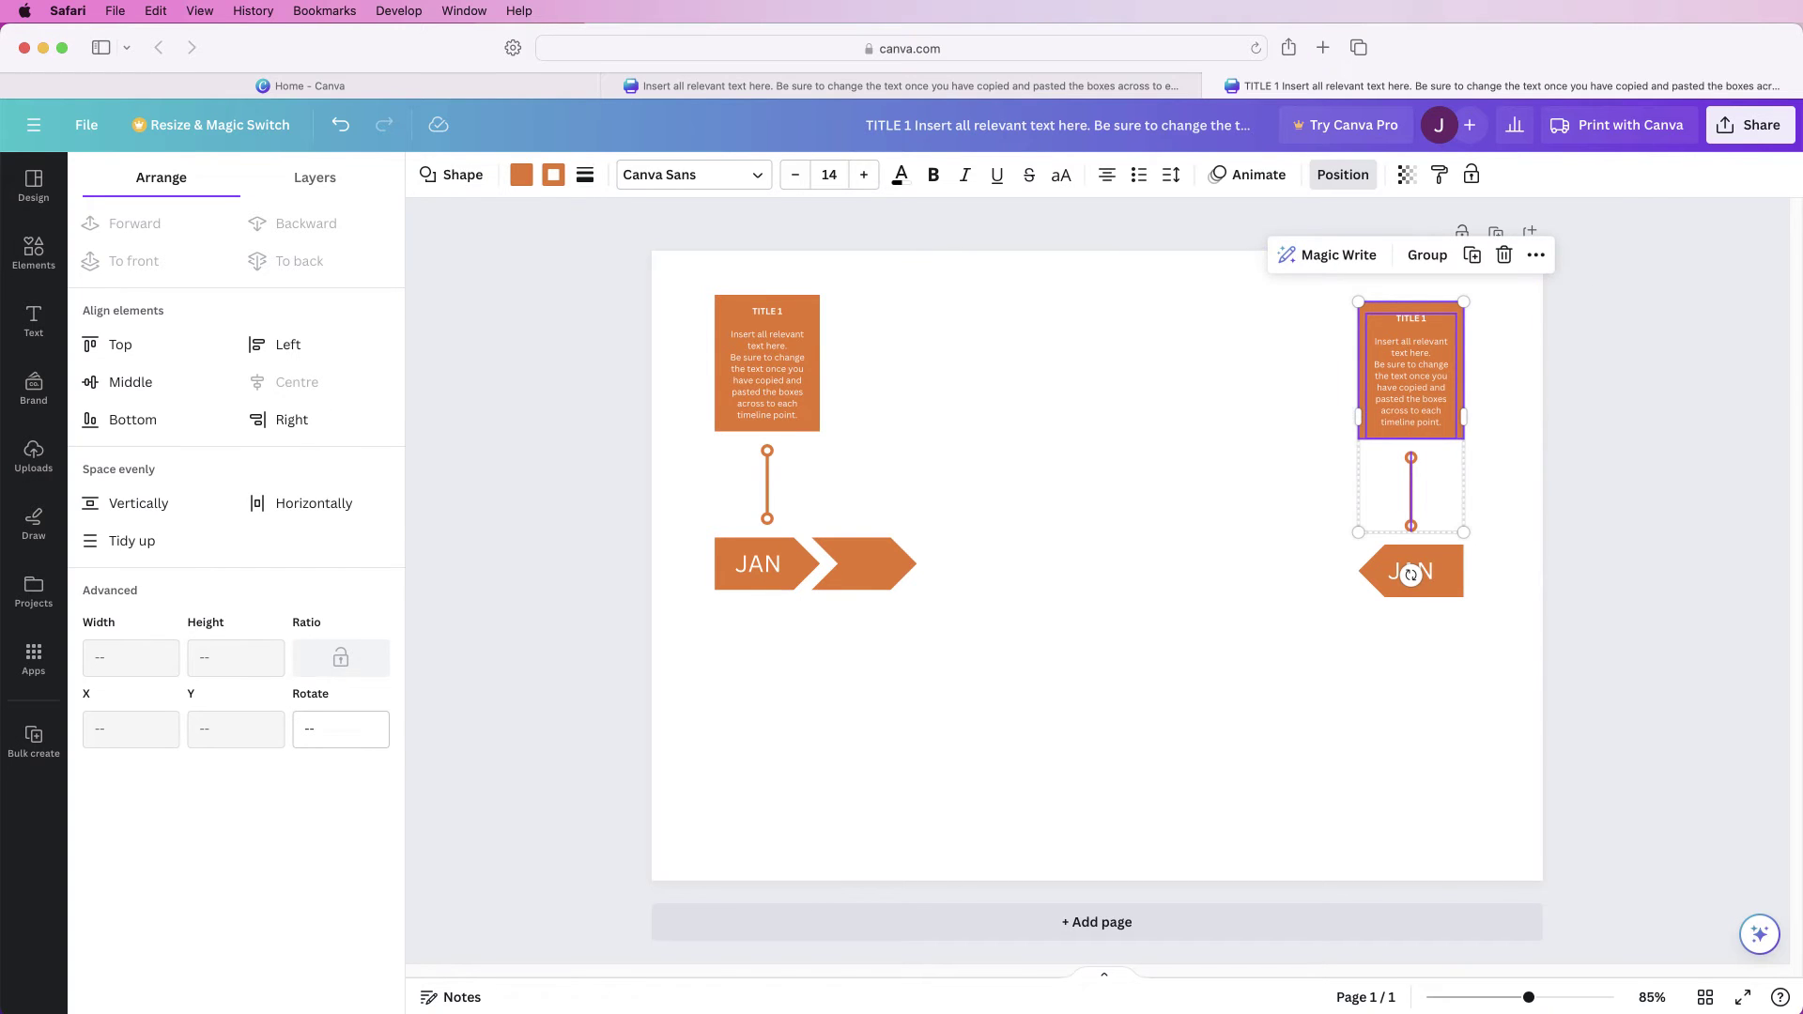
pyautogui.click(1471, 254)
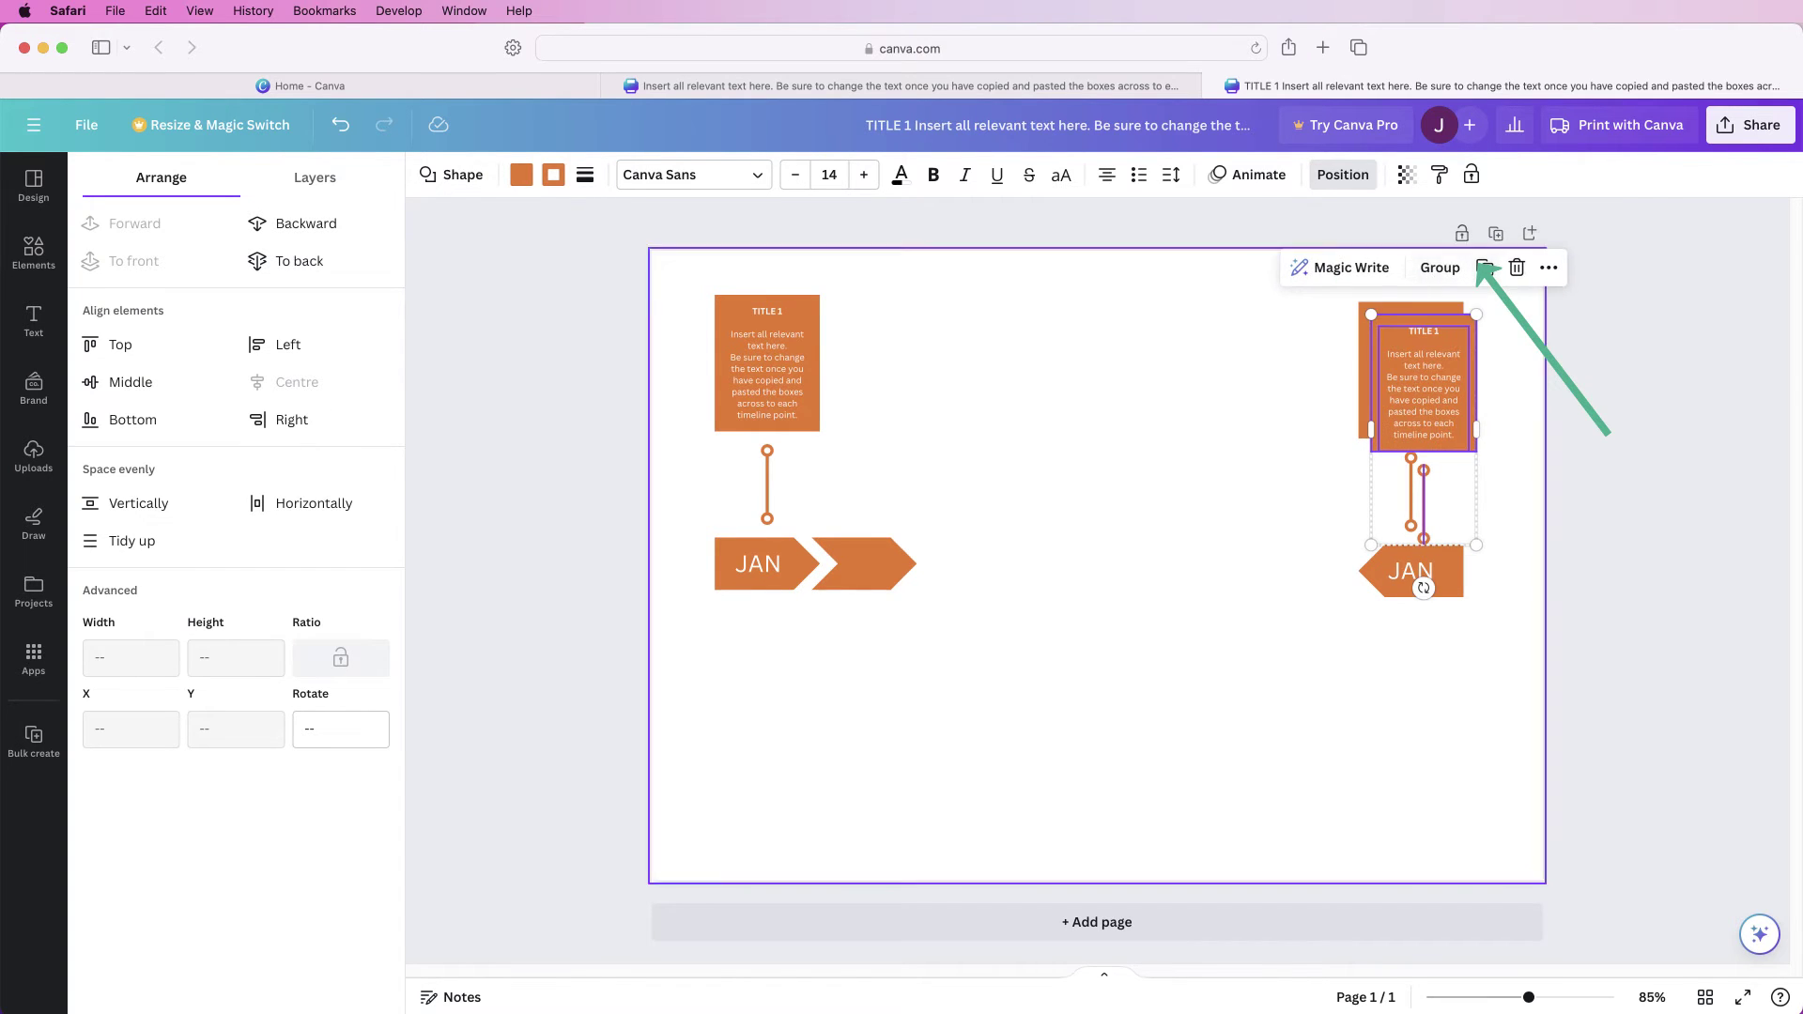